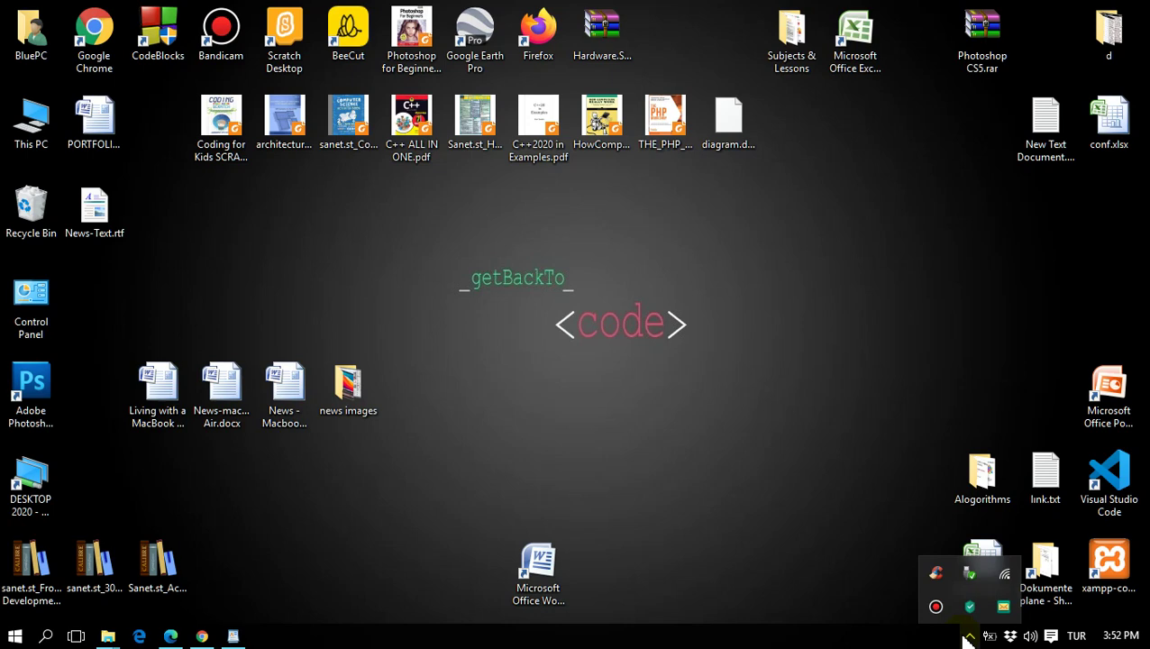
Launch Word 2007, open the News-macbook Air.docx example from the desktop, then minimize it.
click(534, 561)
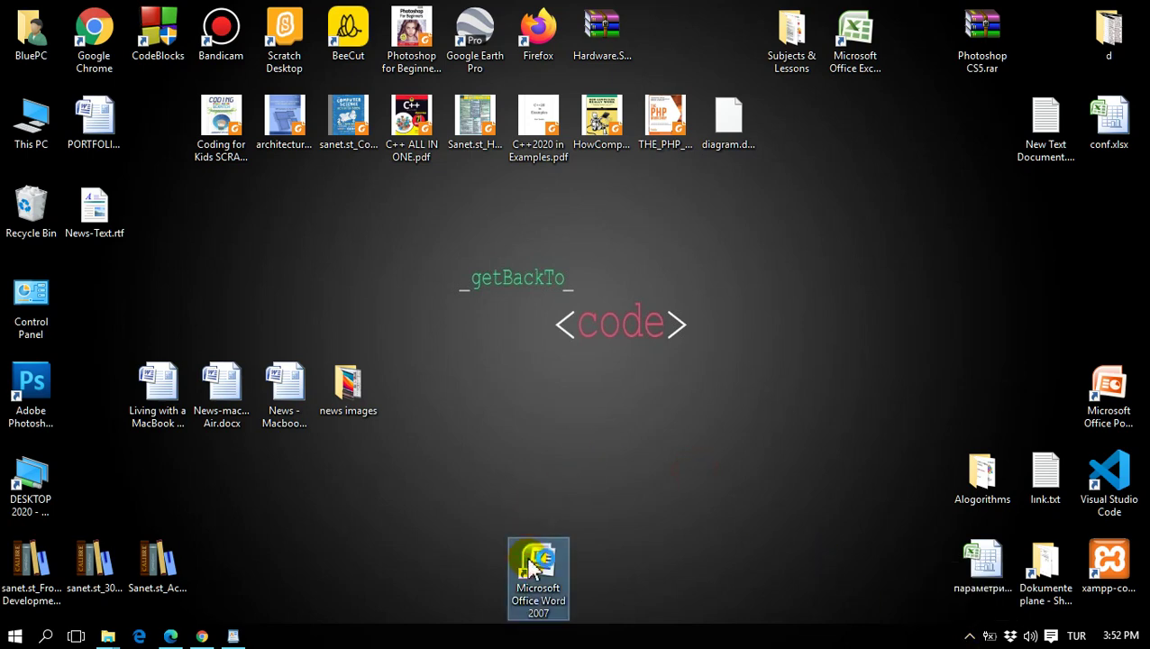
double_click(534, 561)
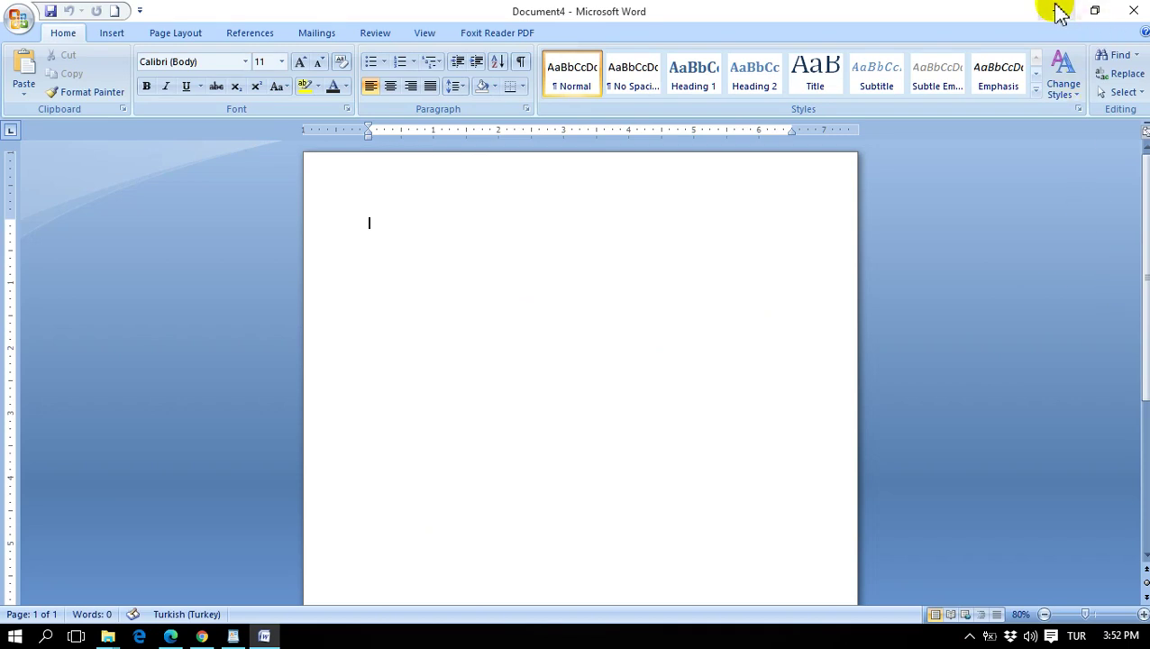
click(264, 636)
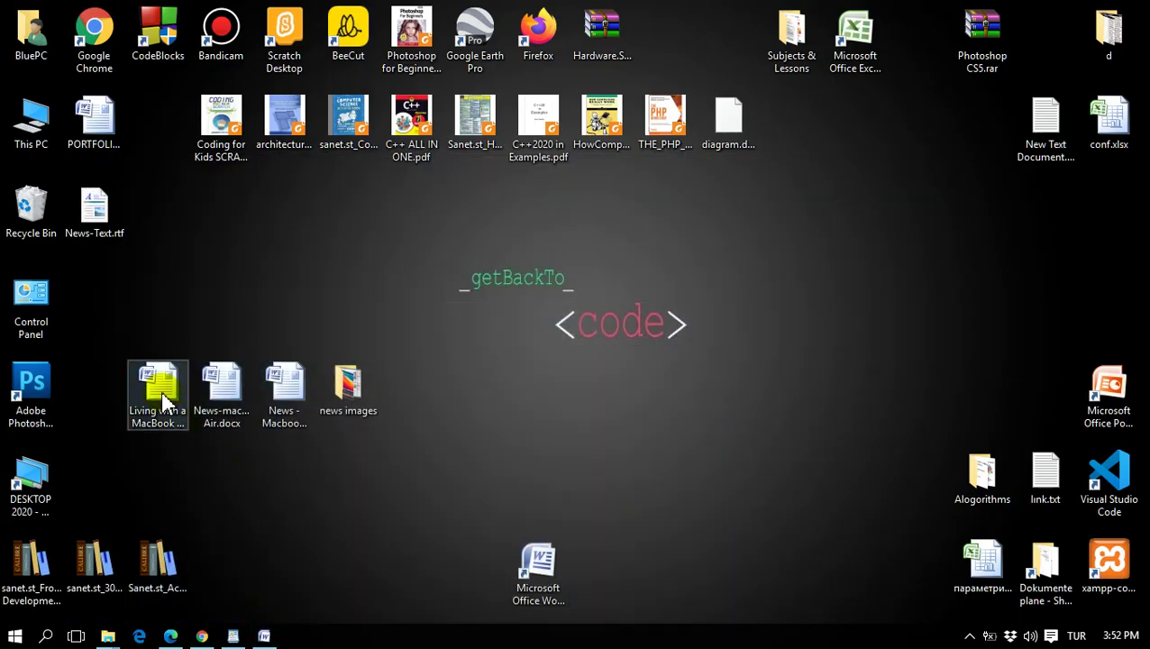
double_click(214, 396)
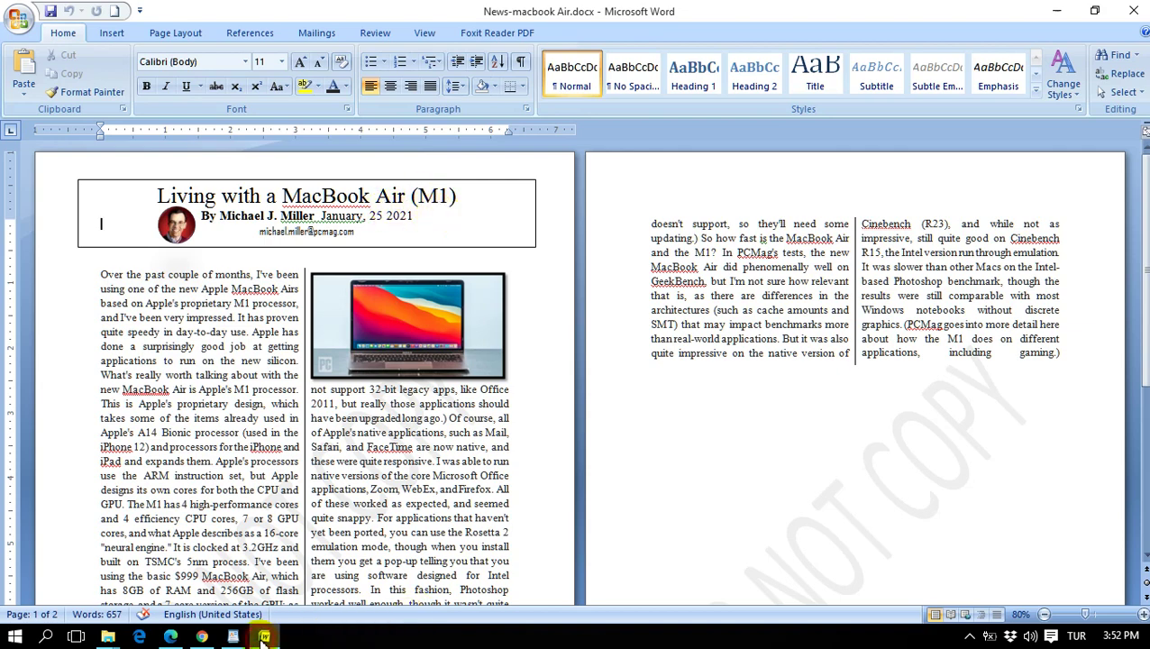
click(265, 636)
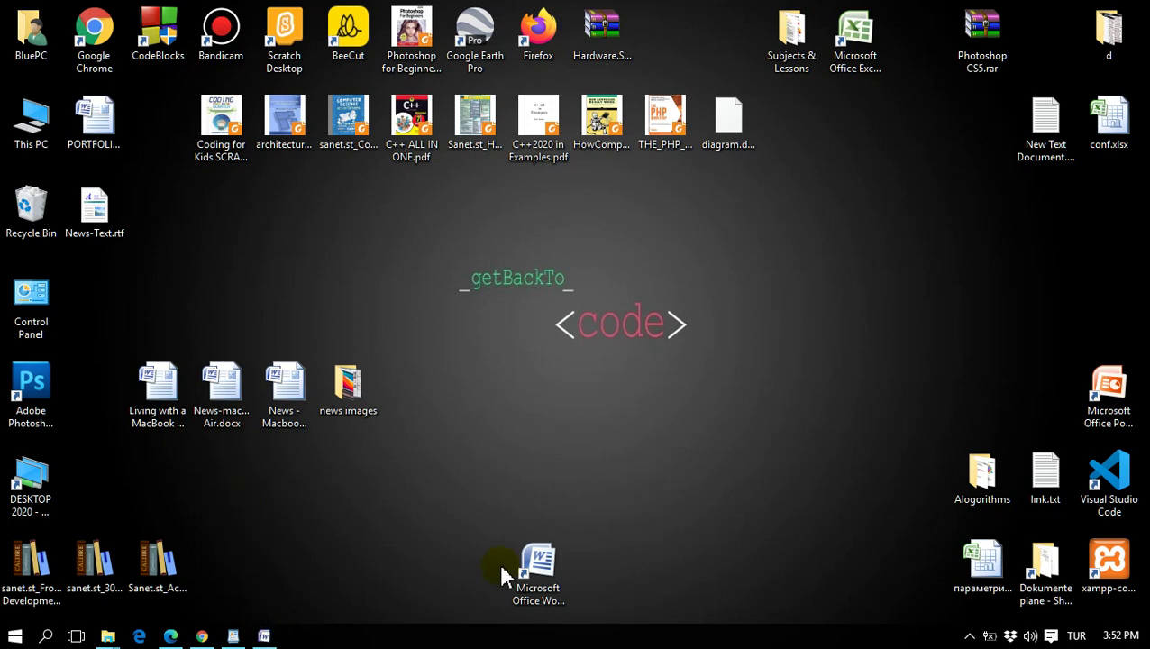
Start a new maximized document with A4 paper size and Normal one-inch margins.
double_click(538, 566)
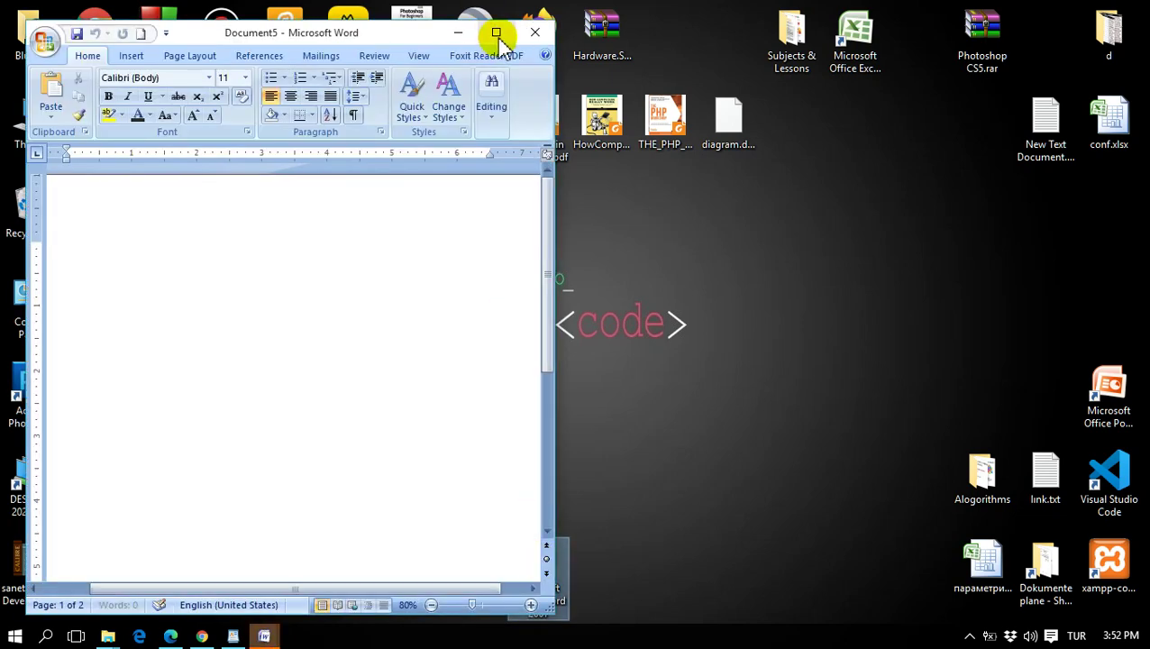
click(497, 34)
click(173, 34)
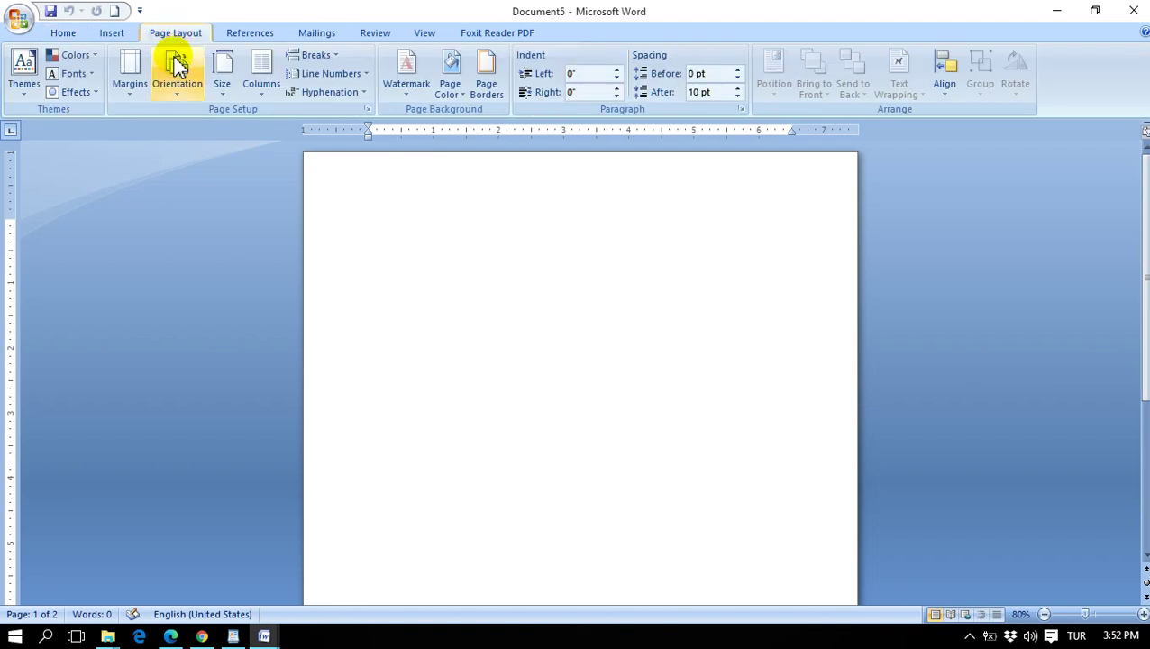
click(223, 86)
click(254, 302)
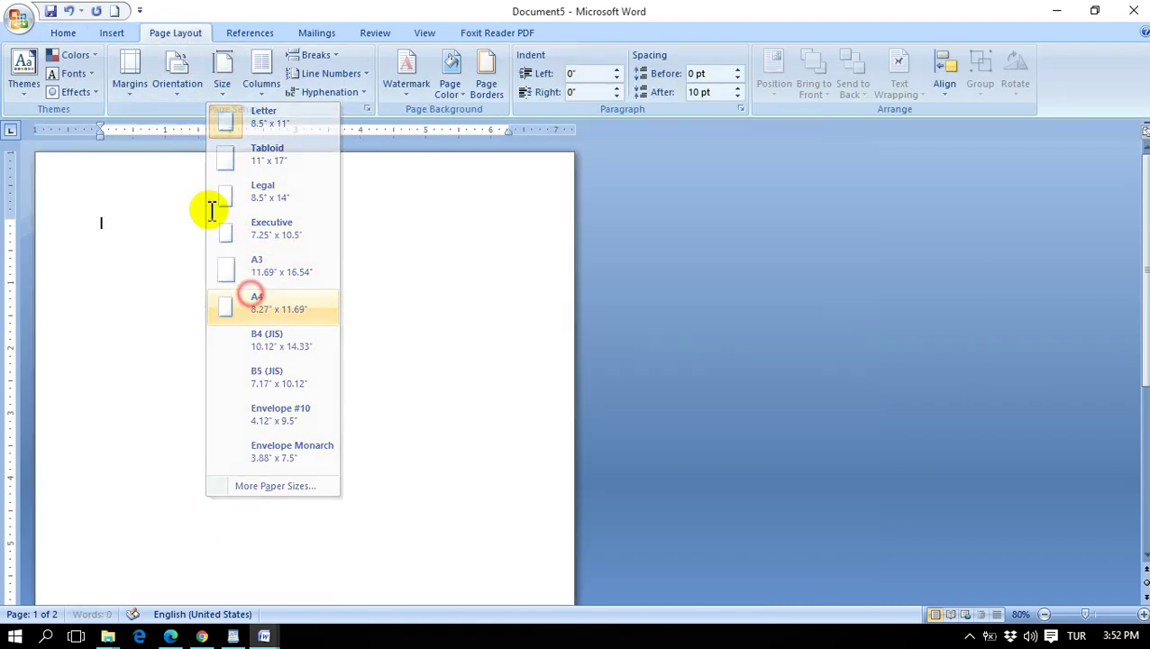
click(139, 90)
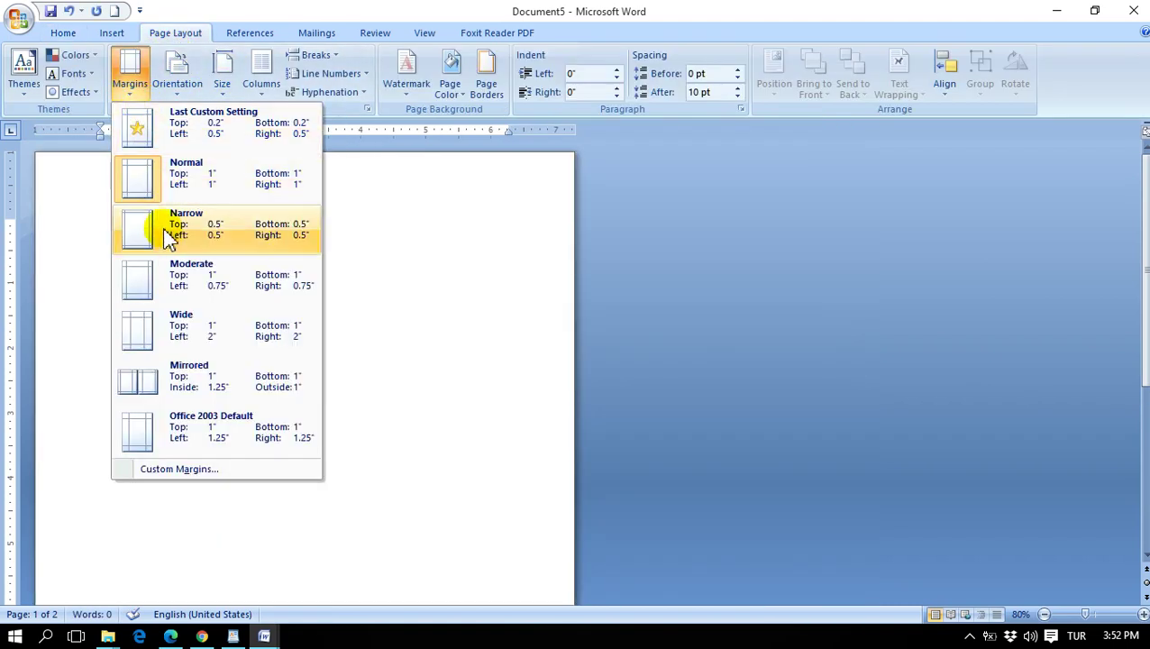
click(162, 176)
click(787, 260)
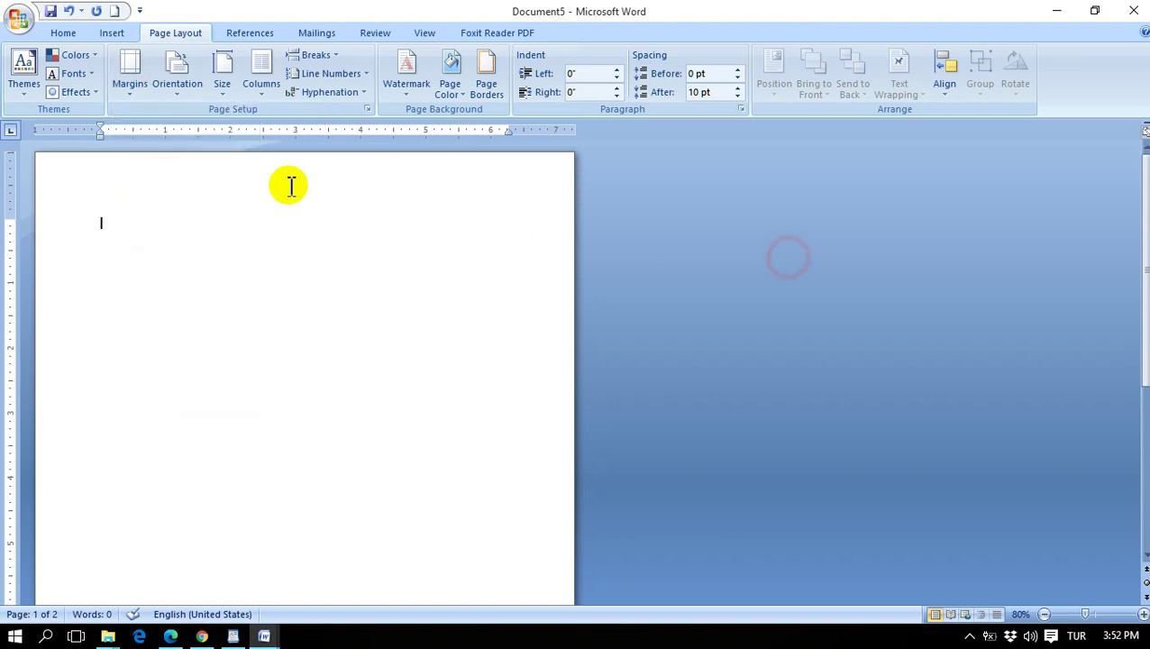
click(112, 35)
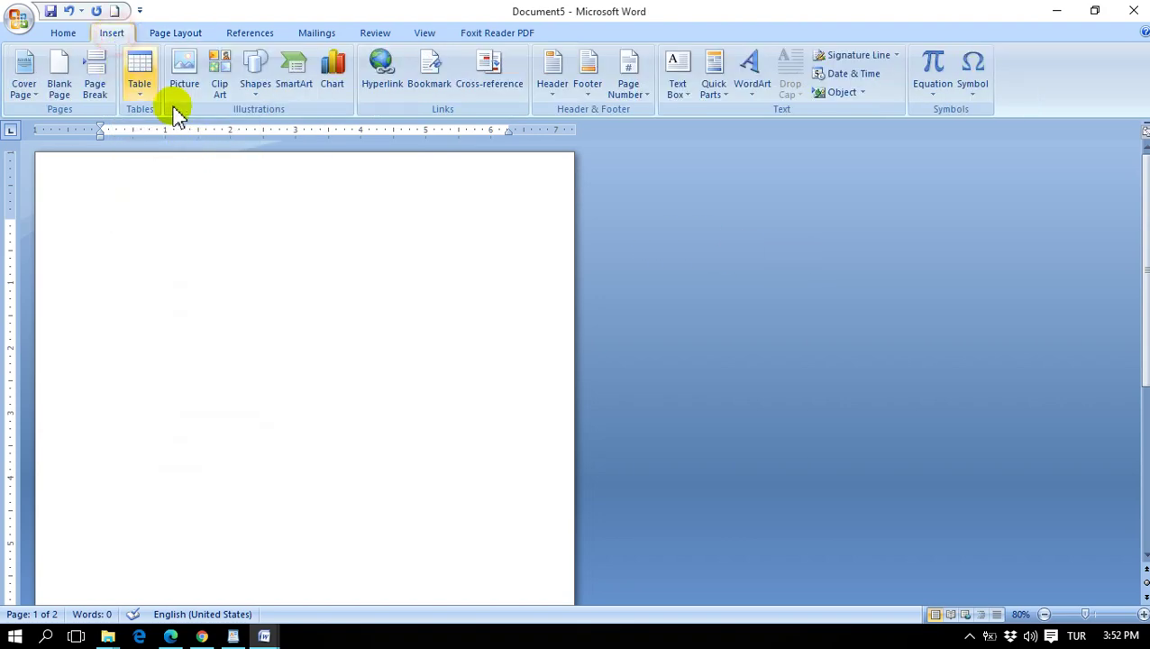
Insert a simple text box at the page's top-left, stretch it across the width, and clear its placeholder.
click(685, 100)
click(711, 166)
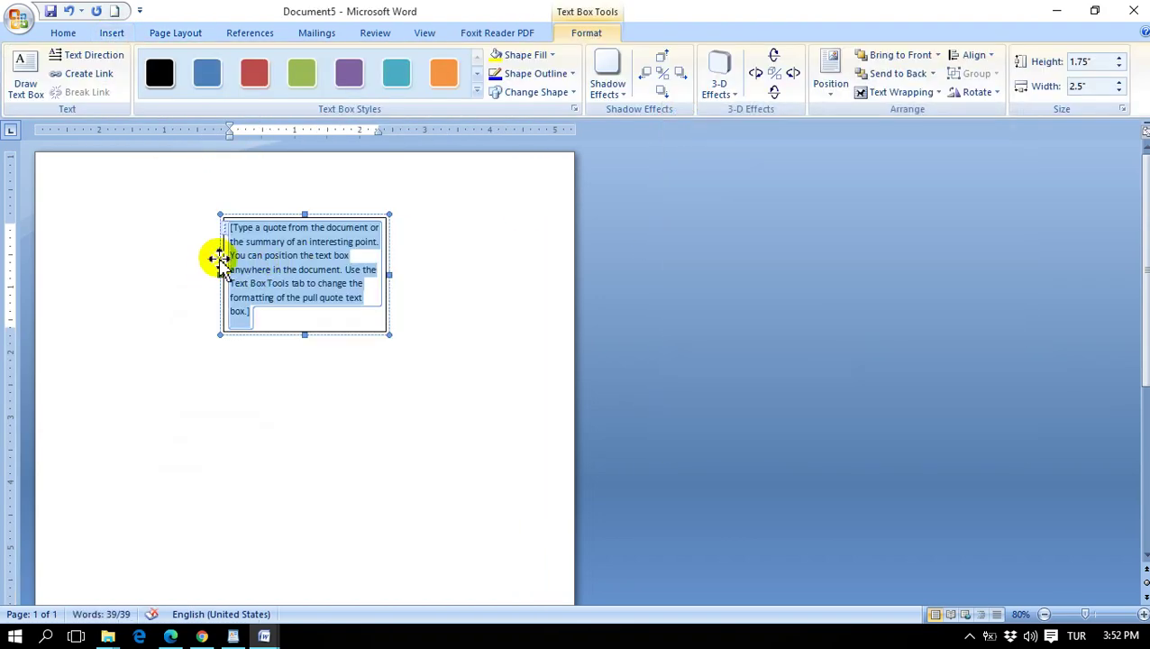
drag(220, 258, 84, 223)
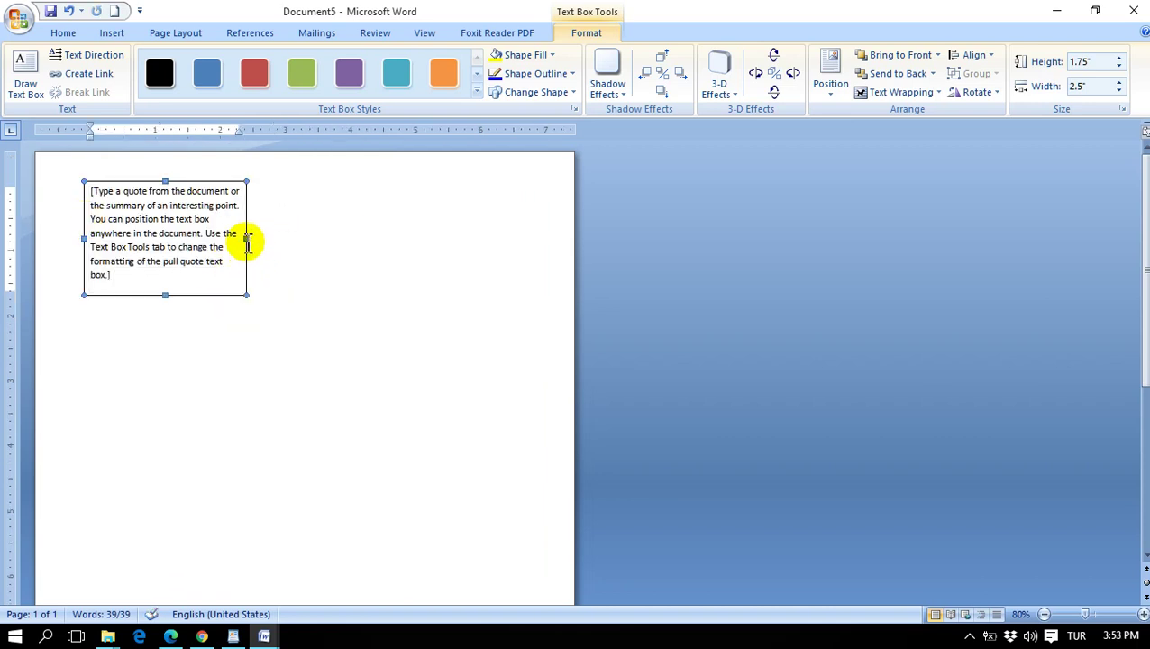
drag(246, 236, 526, 239)
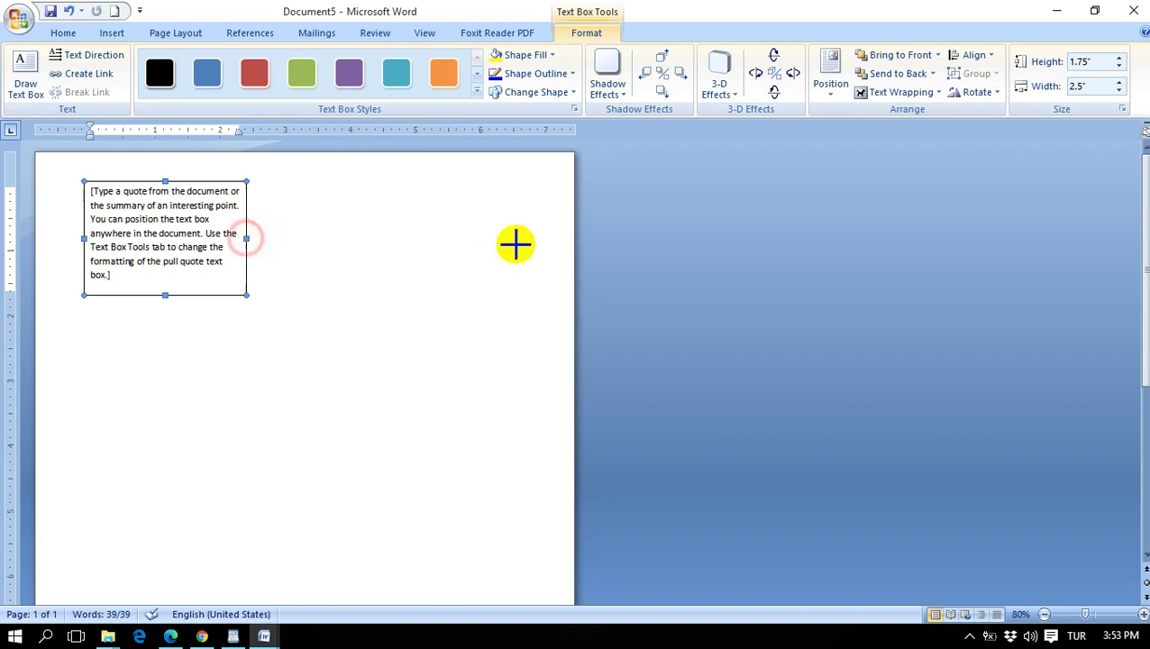
click(279, 228)
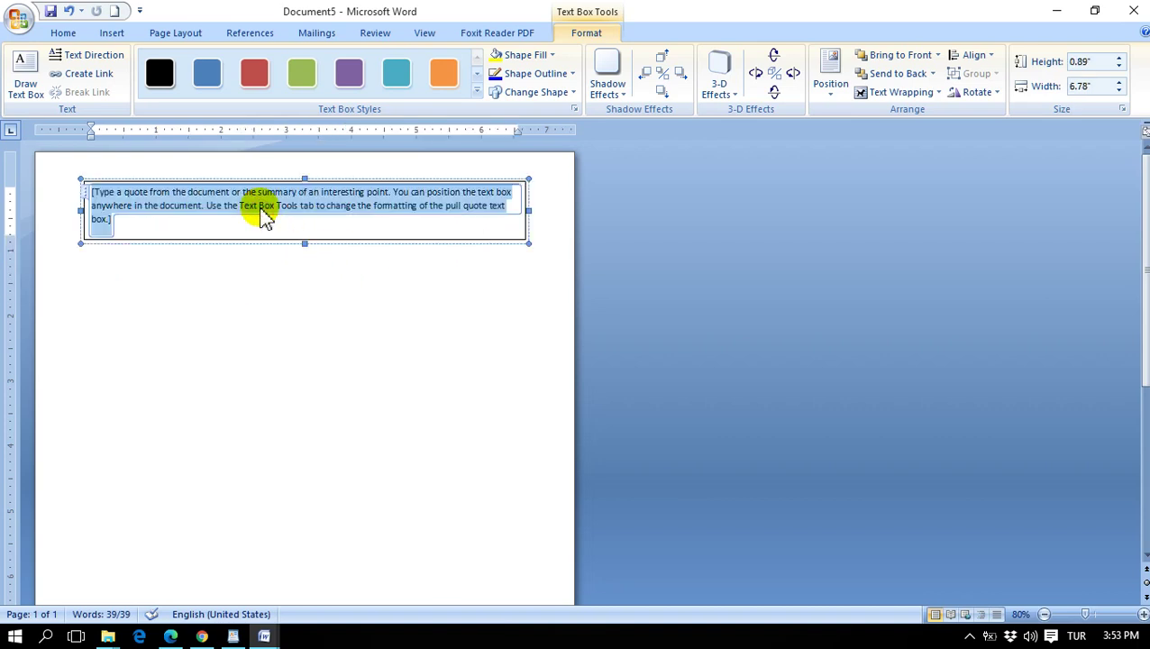
key(Delete)
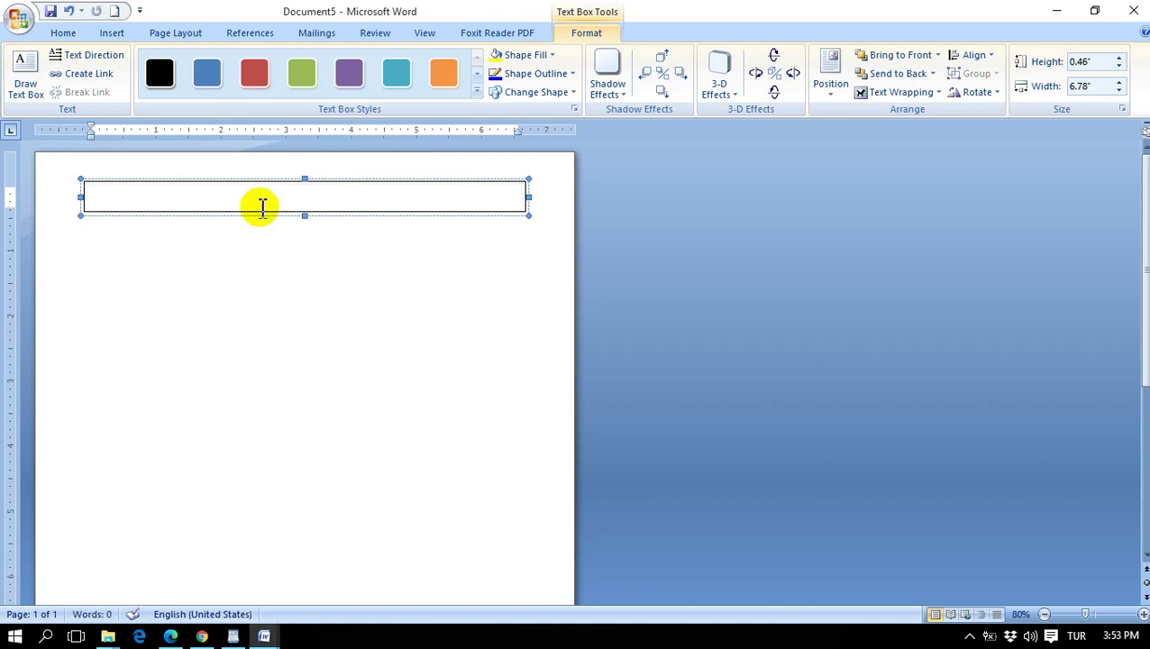
click(63, 33)
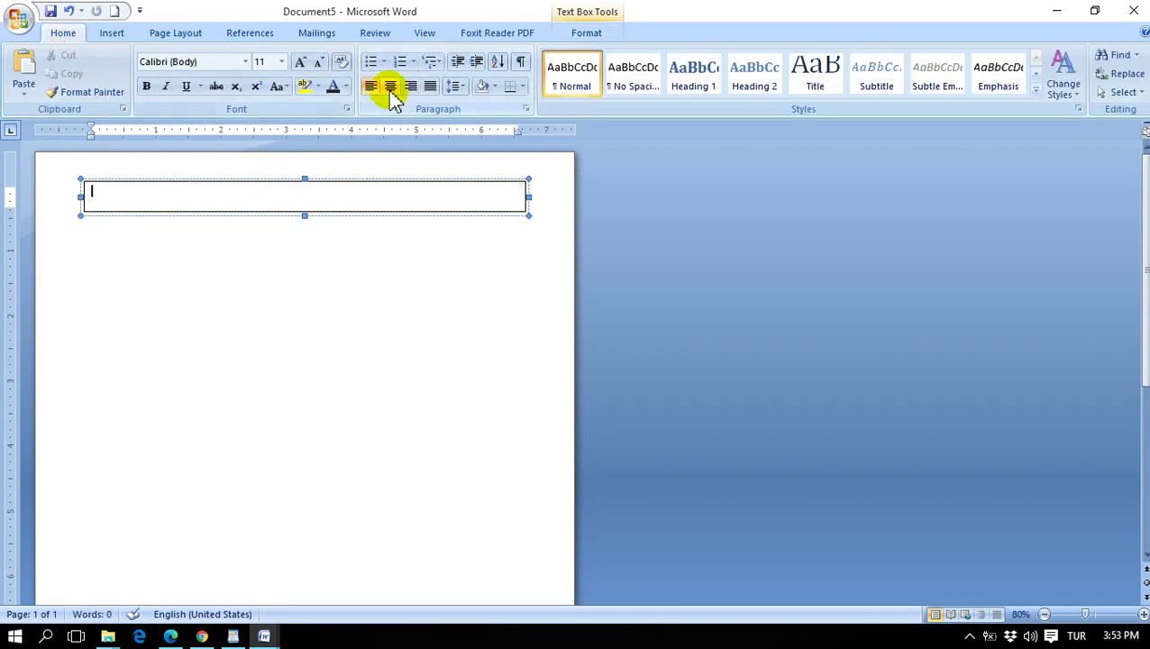
Set the header text font to Times New Roman at 24 pt.
click(281, 61)
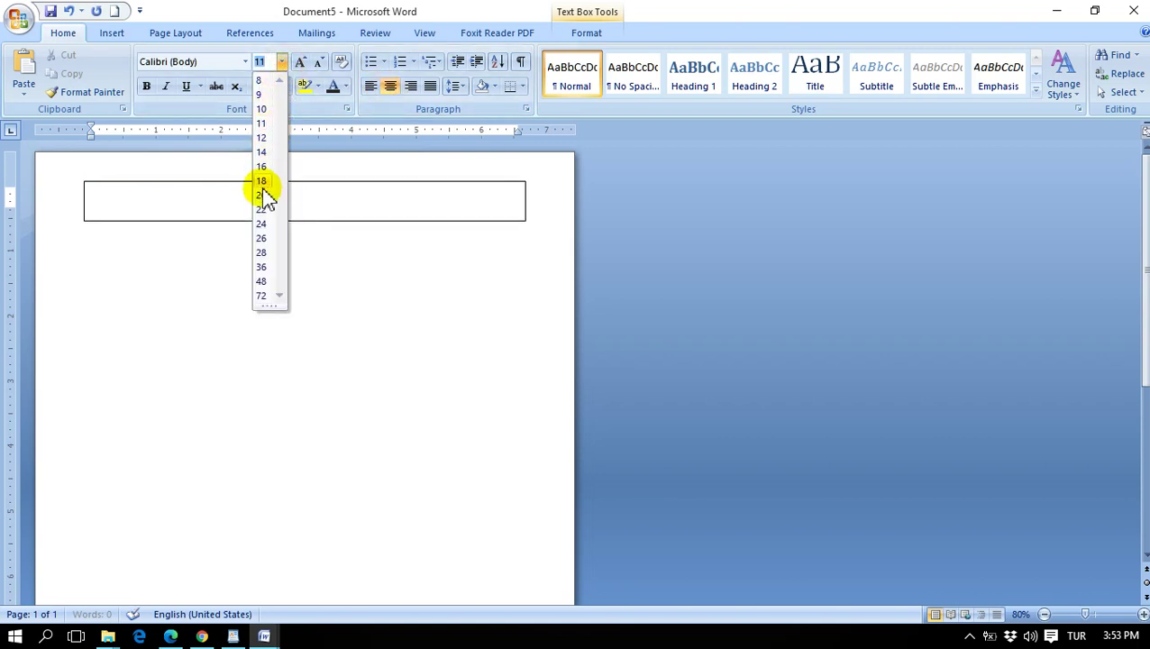
click(260, 224)
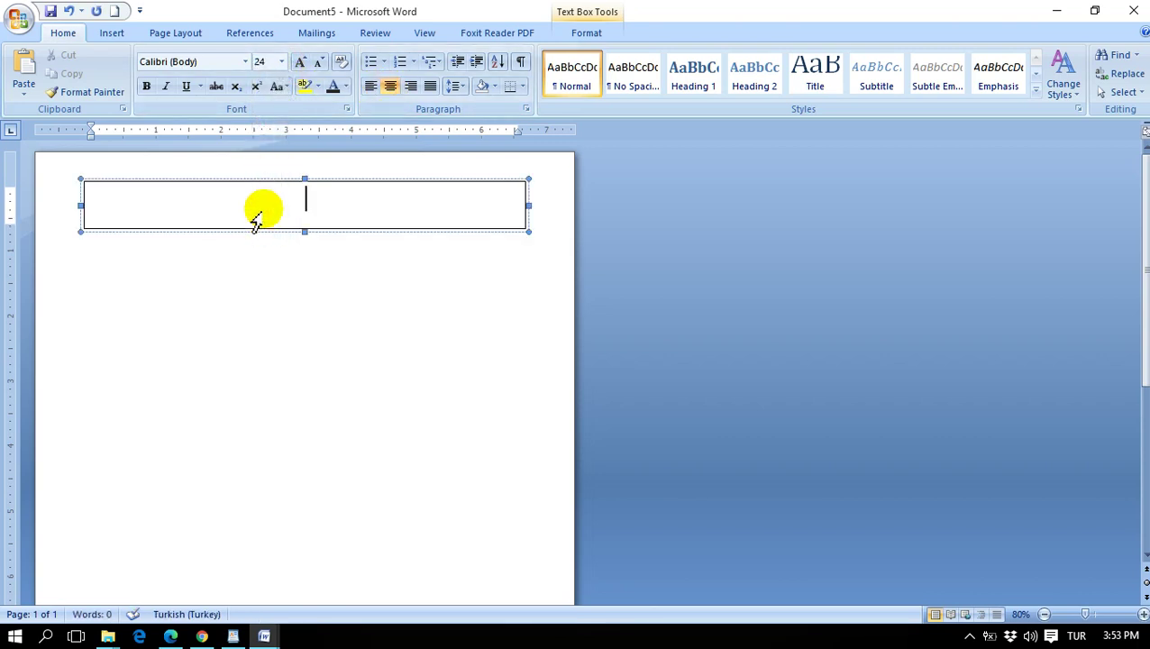
click(245, 61)
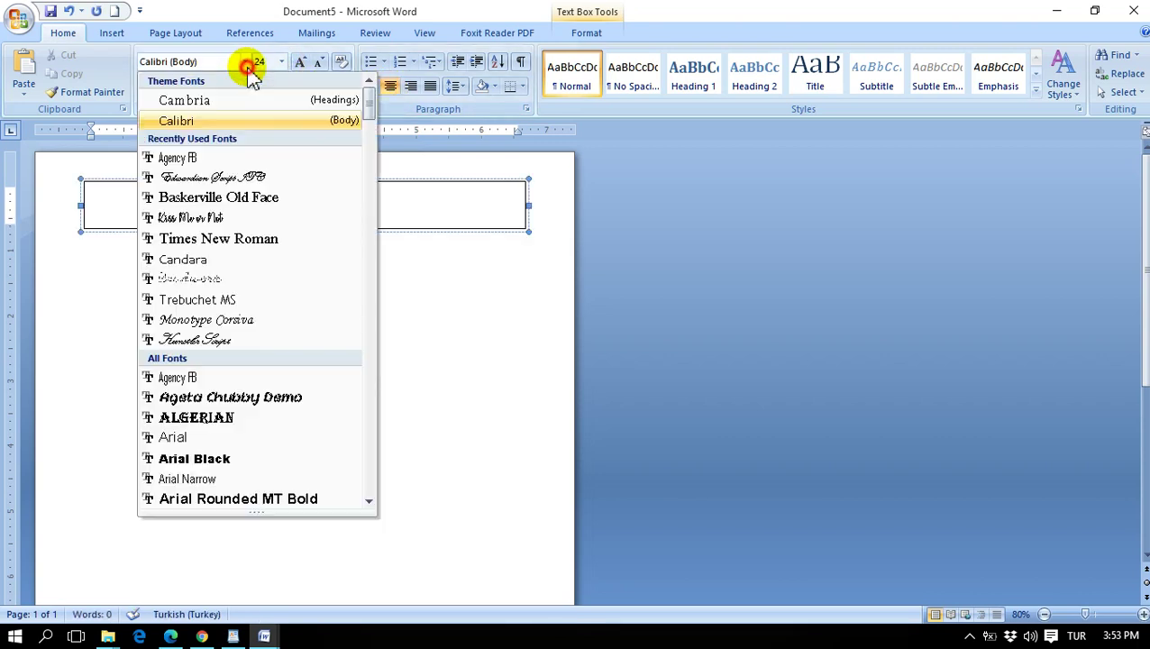
click(221, 238)
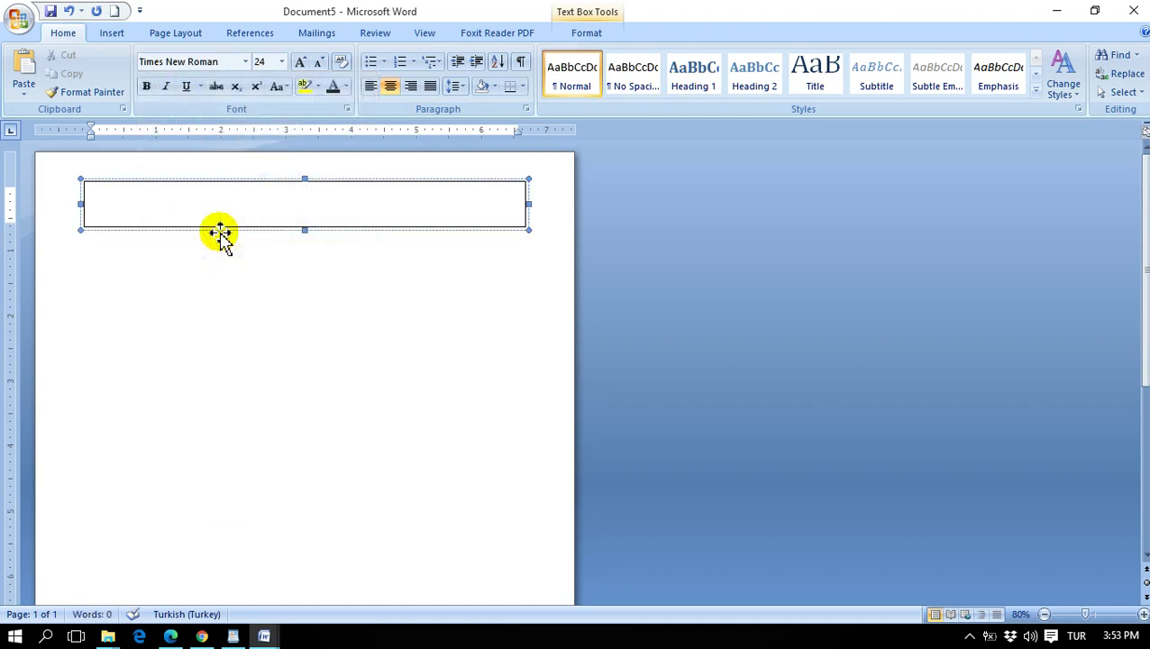
Type the title 'Living with a MacBook Air (M1)' and start a new line below it.
text(L)
key(alt+shift)
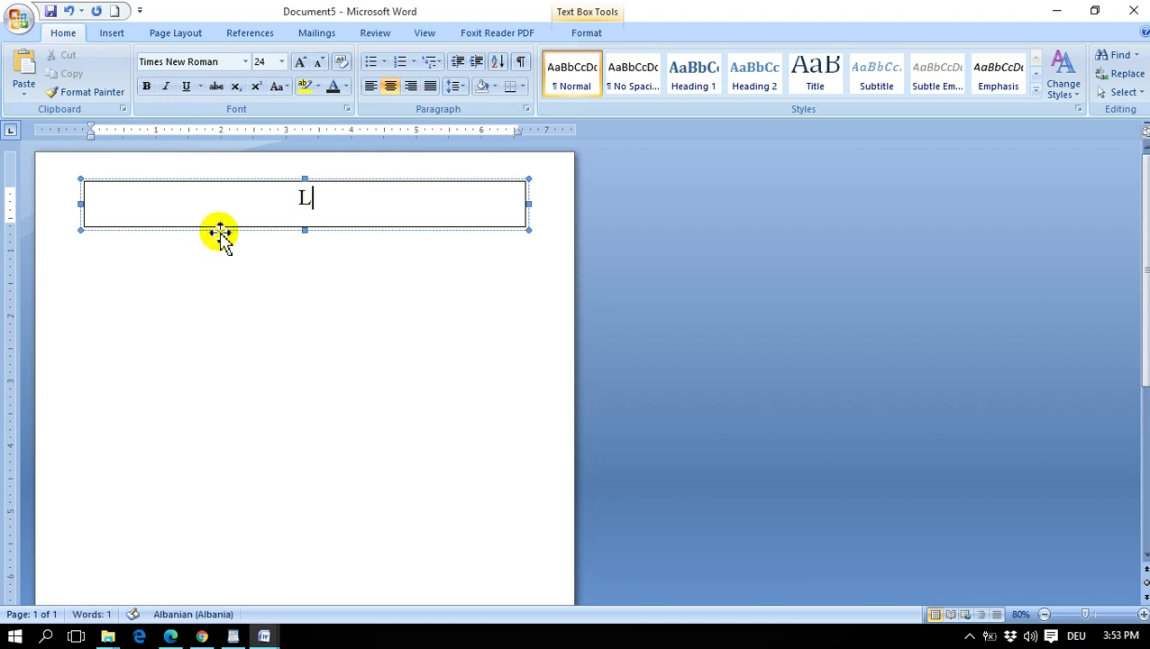
text(in)
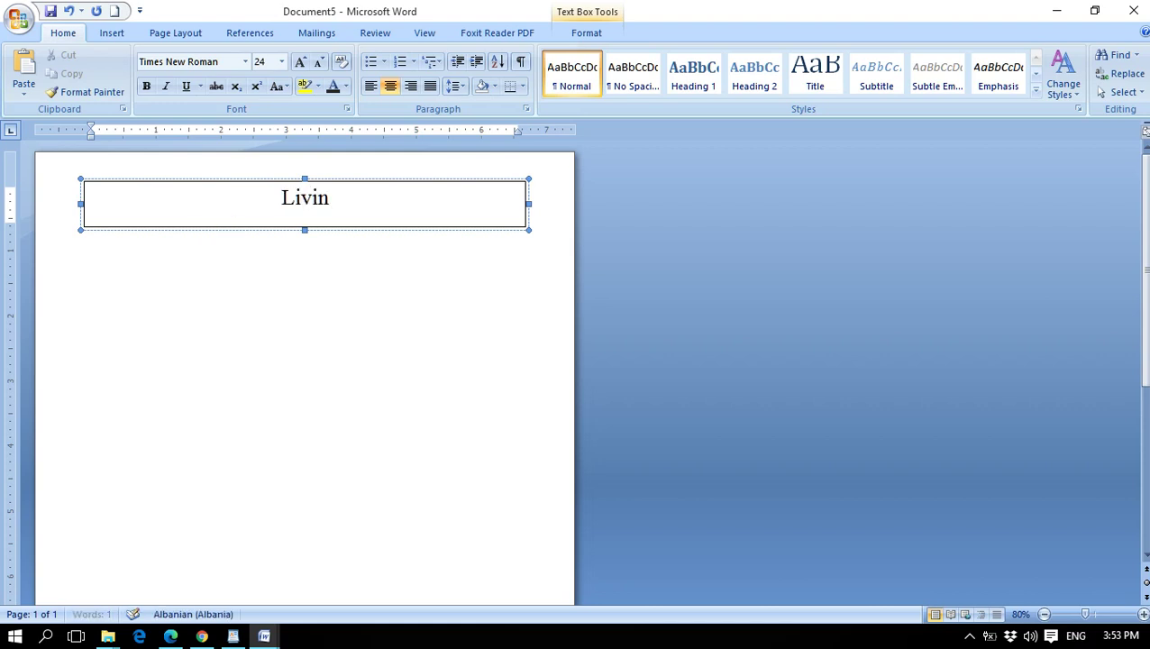
text(g wit)
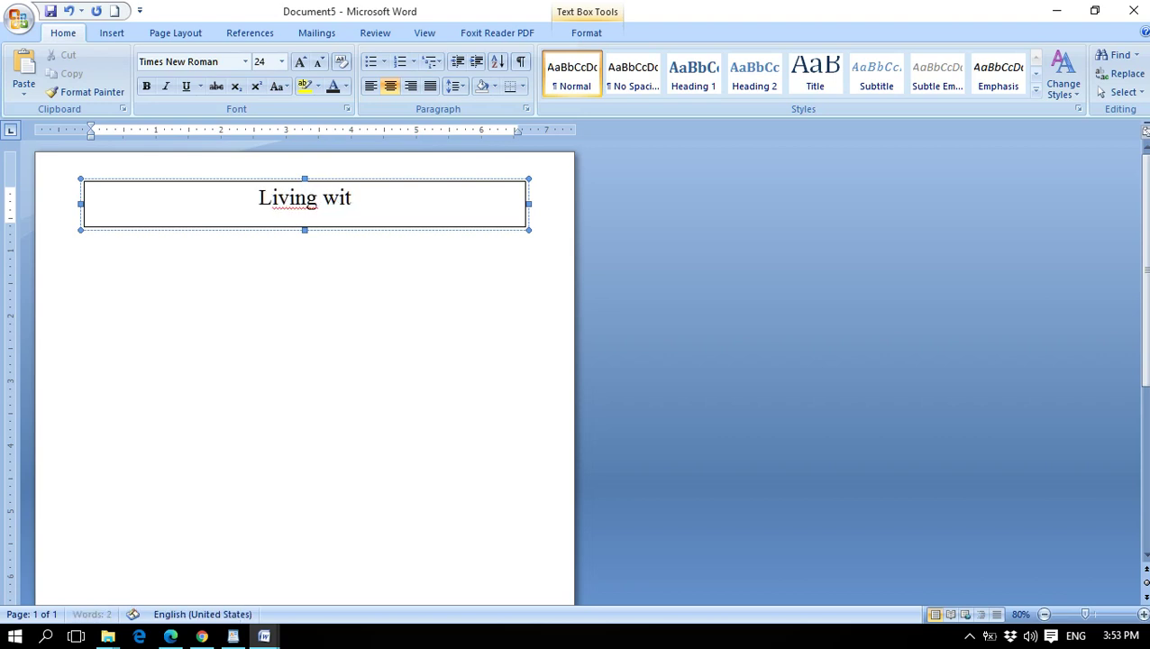
text(h a M)
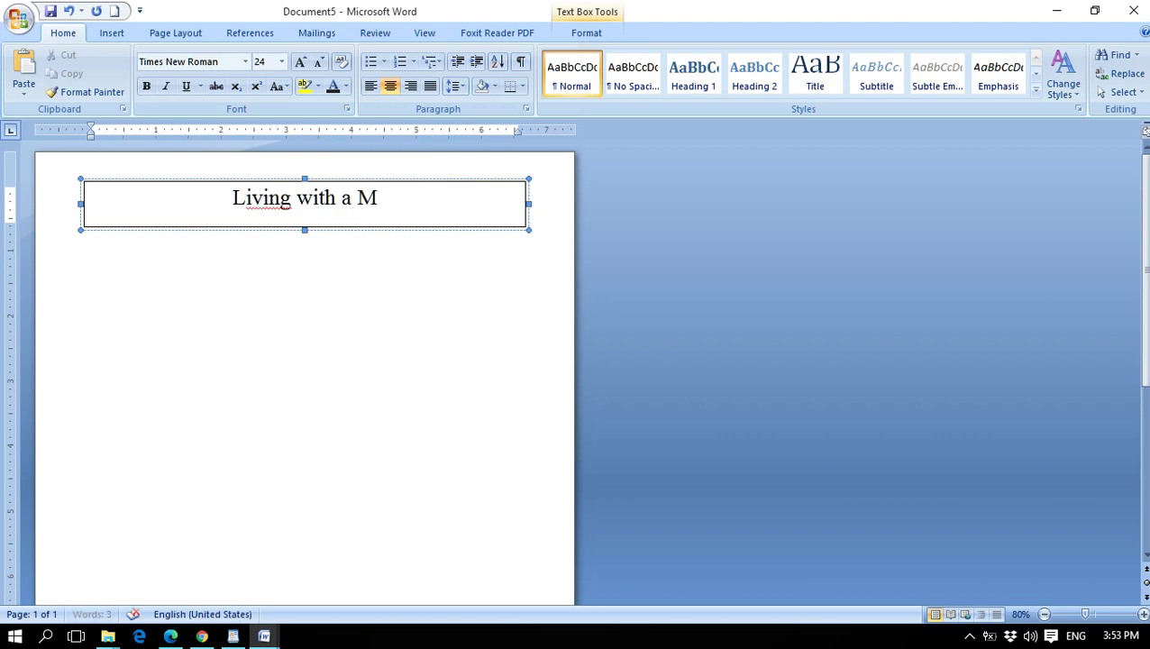
text(ak)
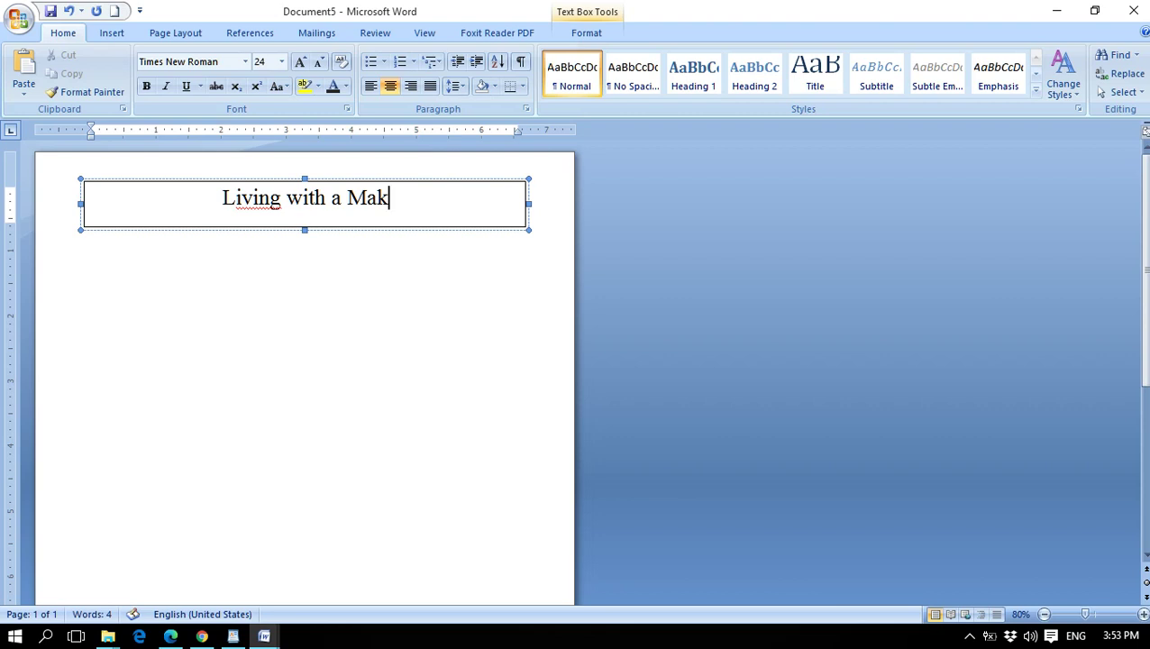
key(BackSpace)
text(cBoo)
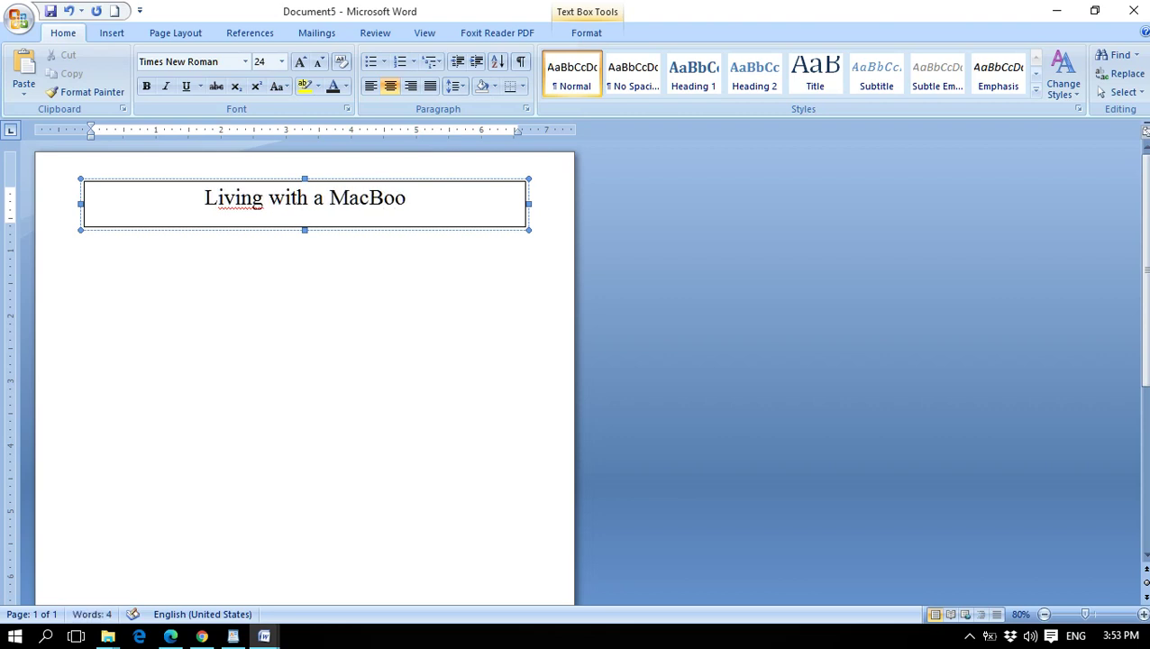
text(k Ai)
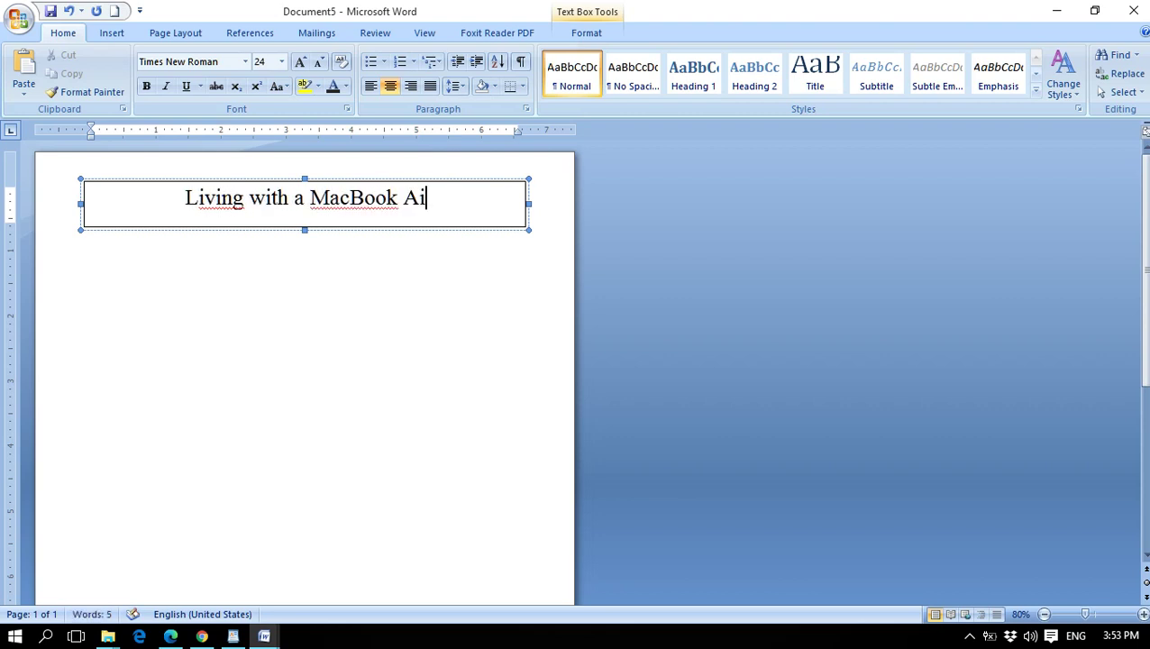
text(r )
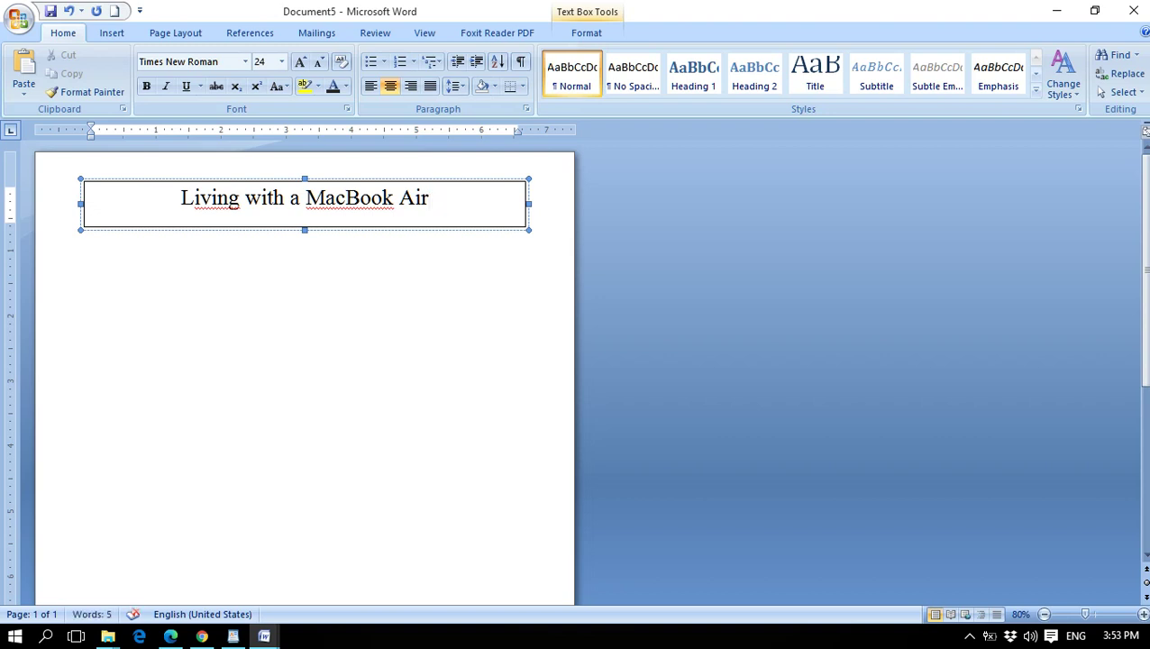
text((M)
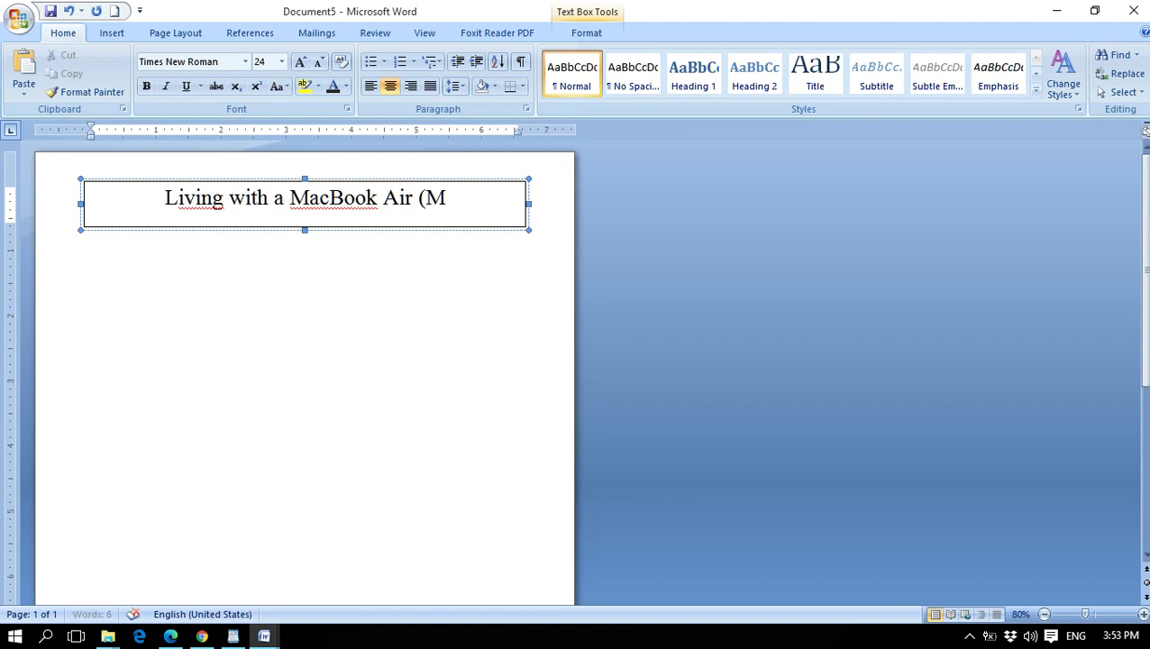
text(1))
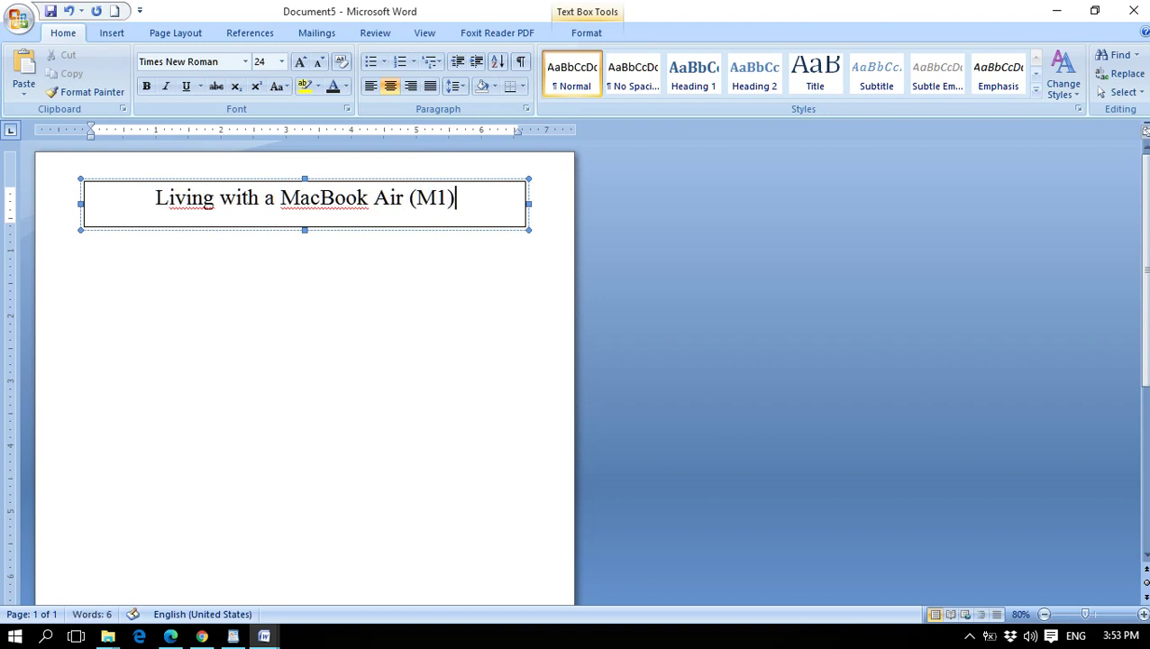
key(Return)
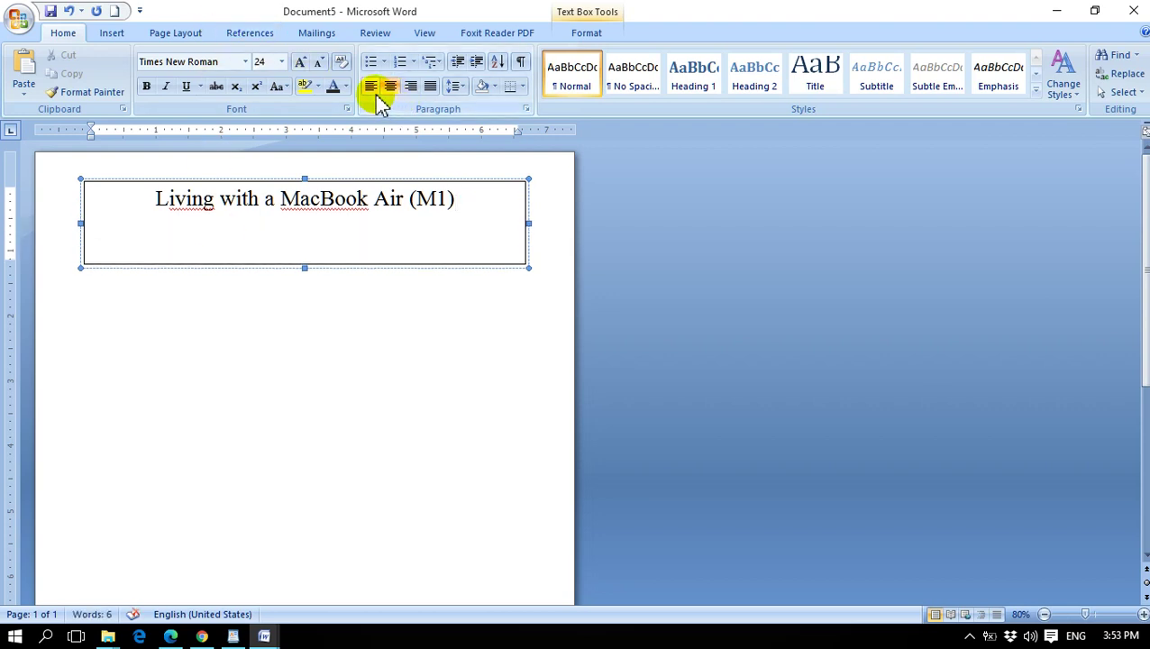
At 14 pt, type the byline with the author's name and the date January, 25 2021, then start a new line.
click(282, 62)
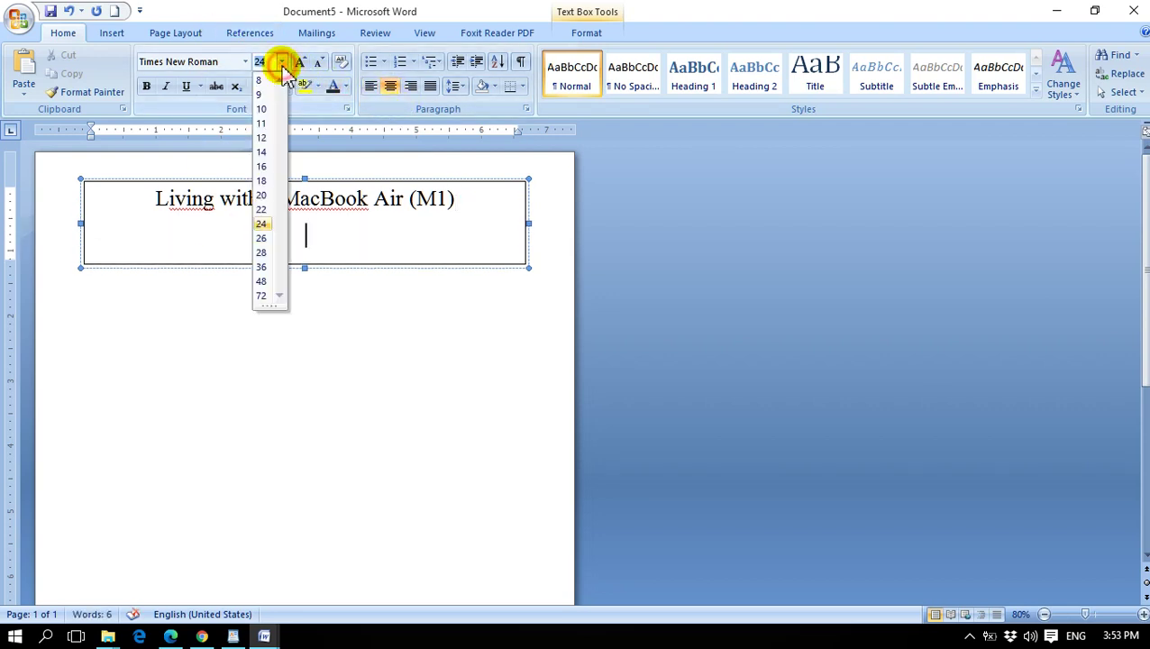
click(266, 155)
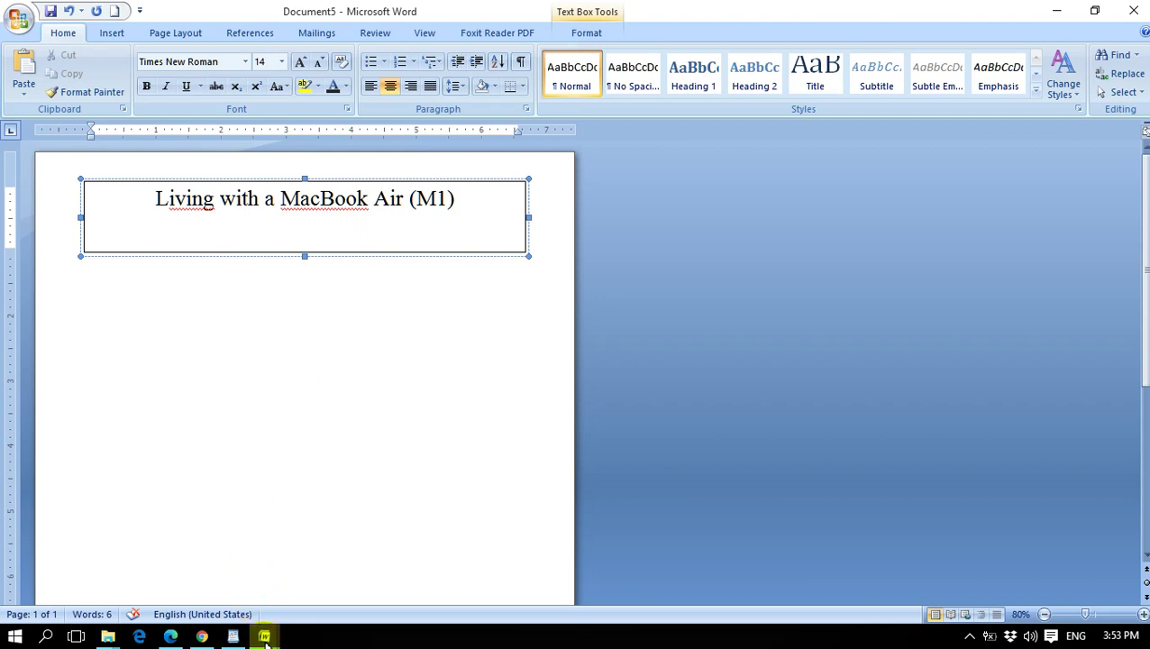
mouse_move(263, 636)
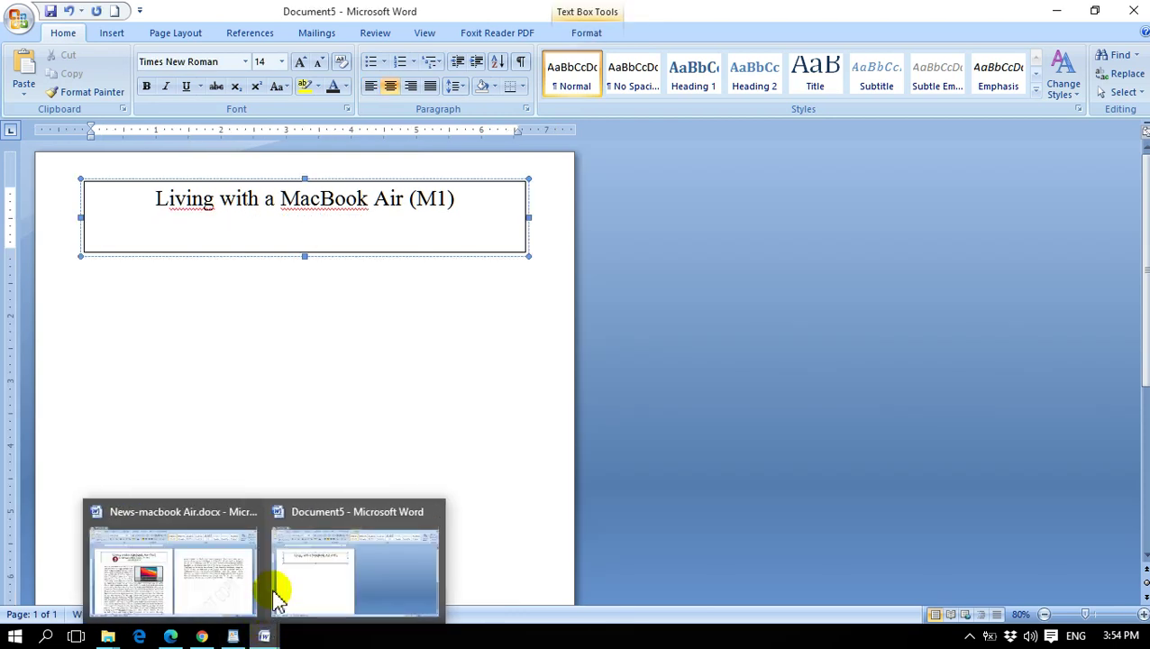
click(296, 573)
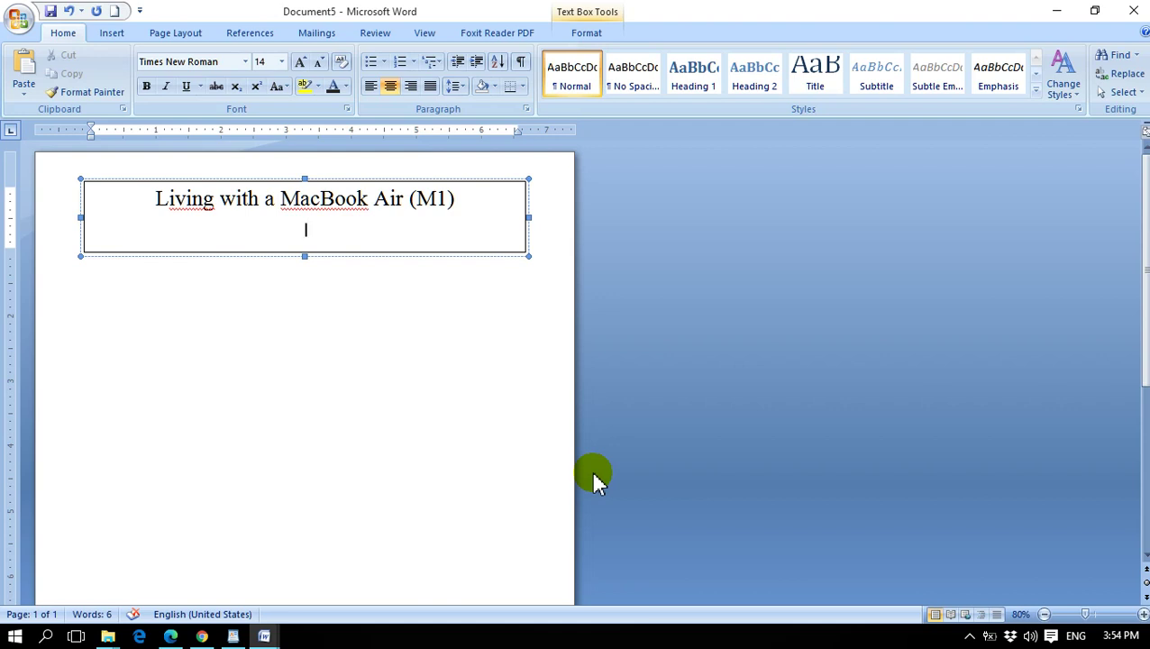
text(By Mic)
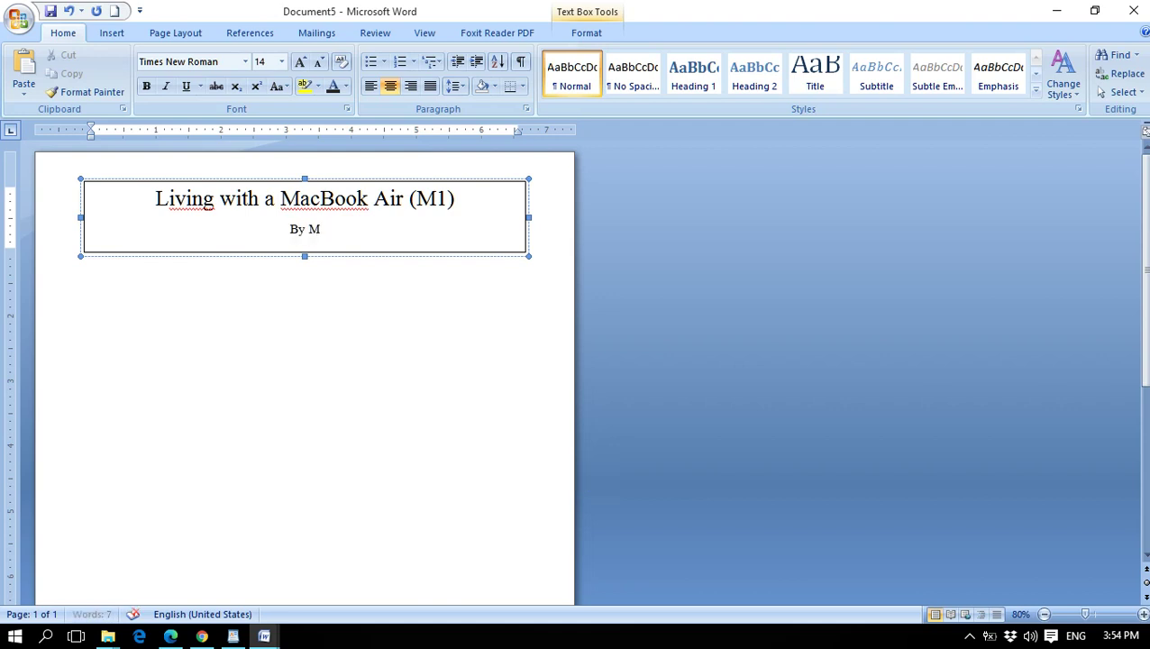
text(hael )
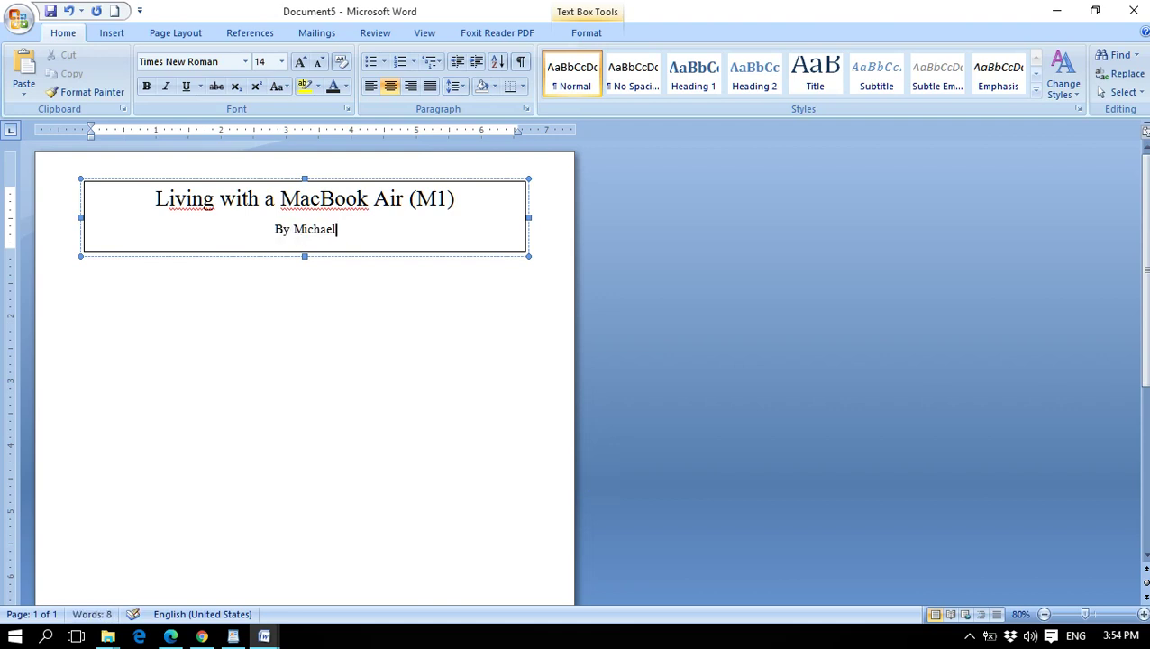
text(J.)
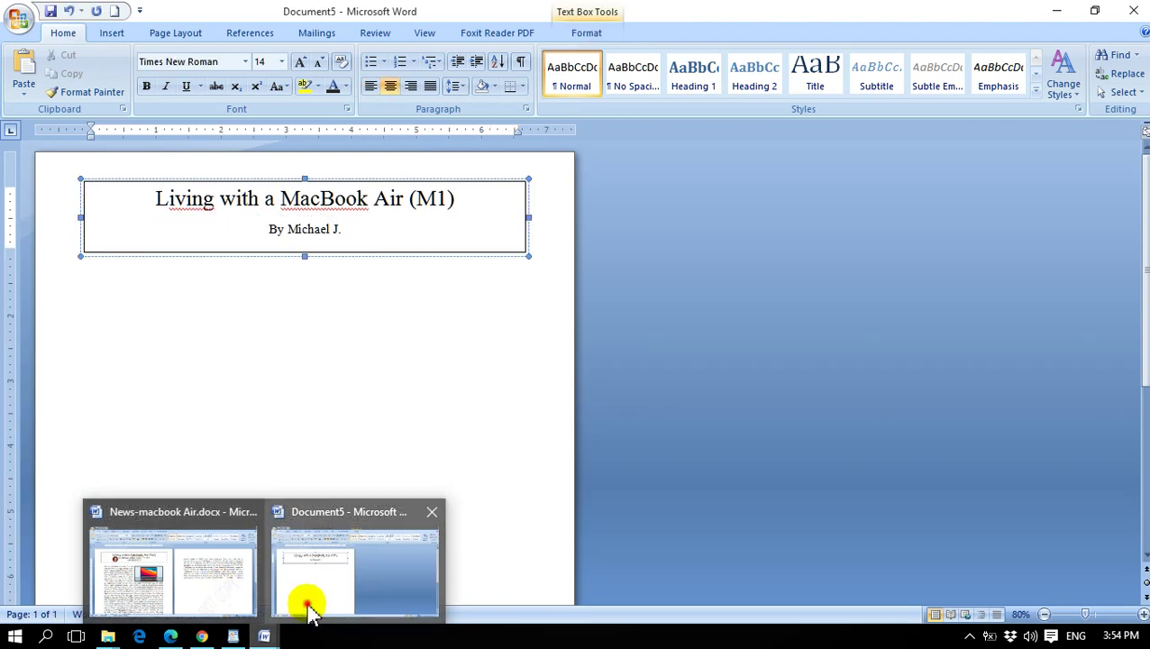
click(306, 595)
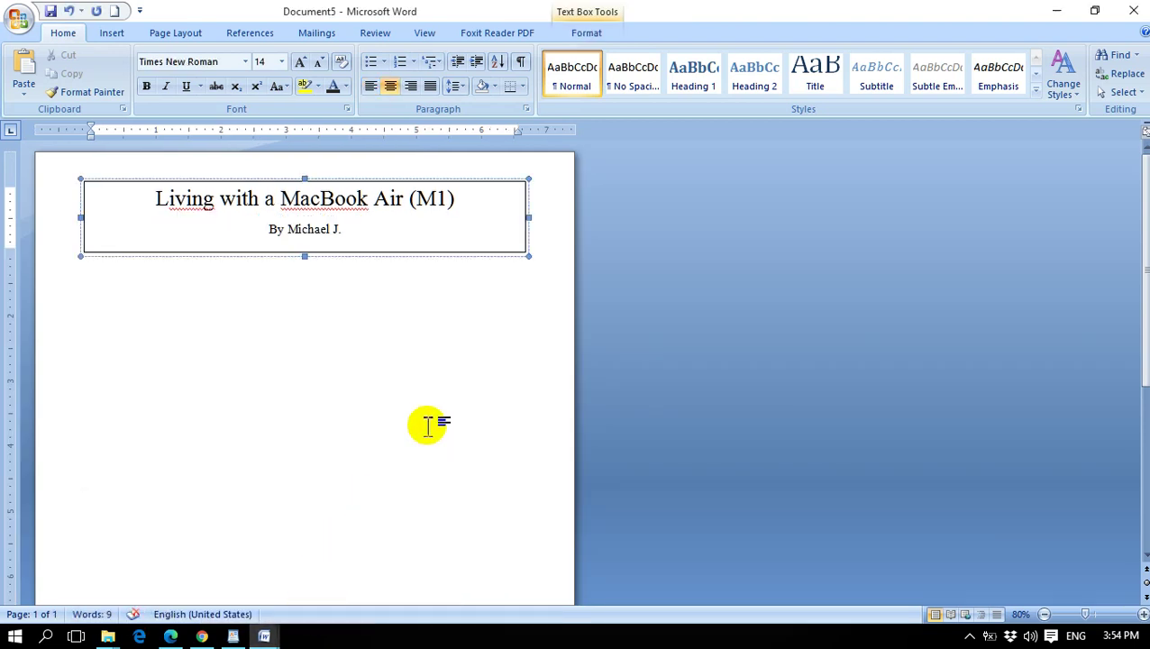
text(Miller  )
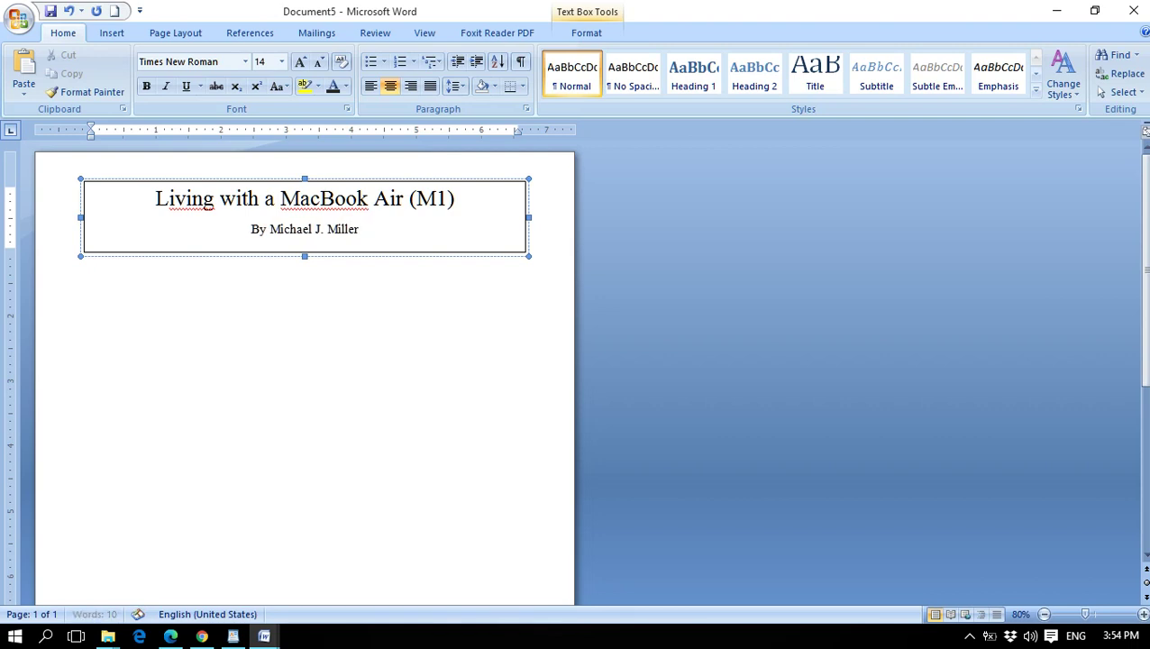
text(Ja)
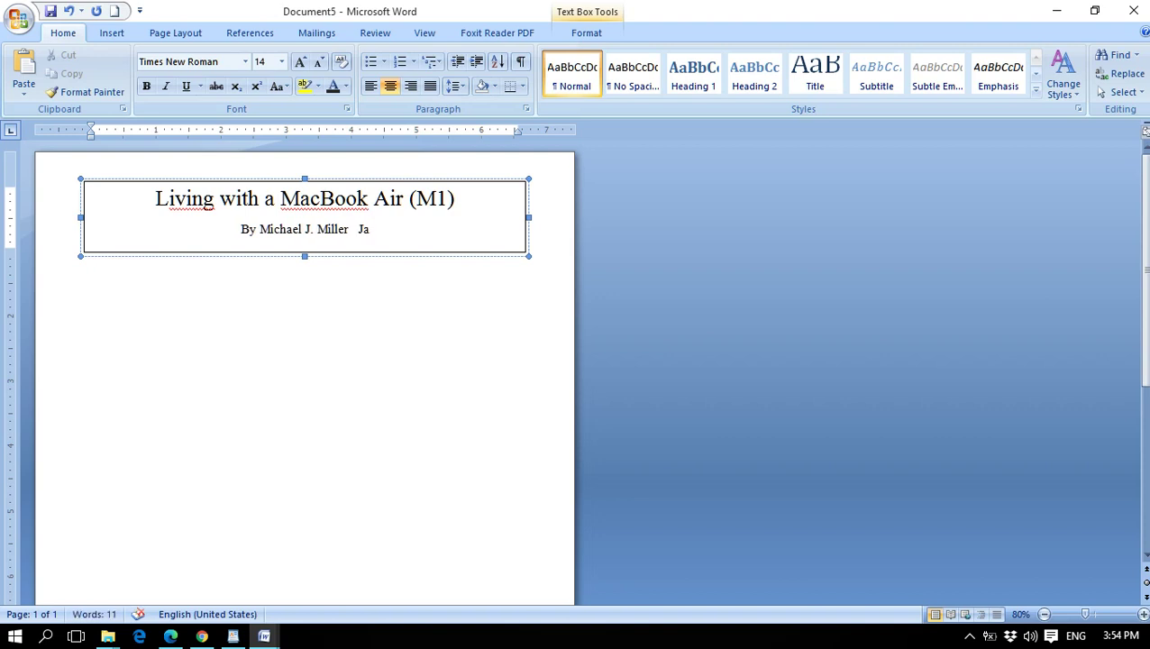
text(nuary)
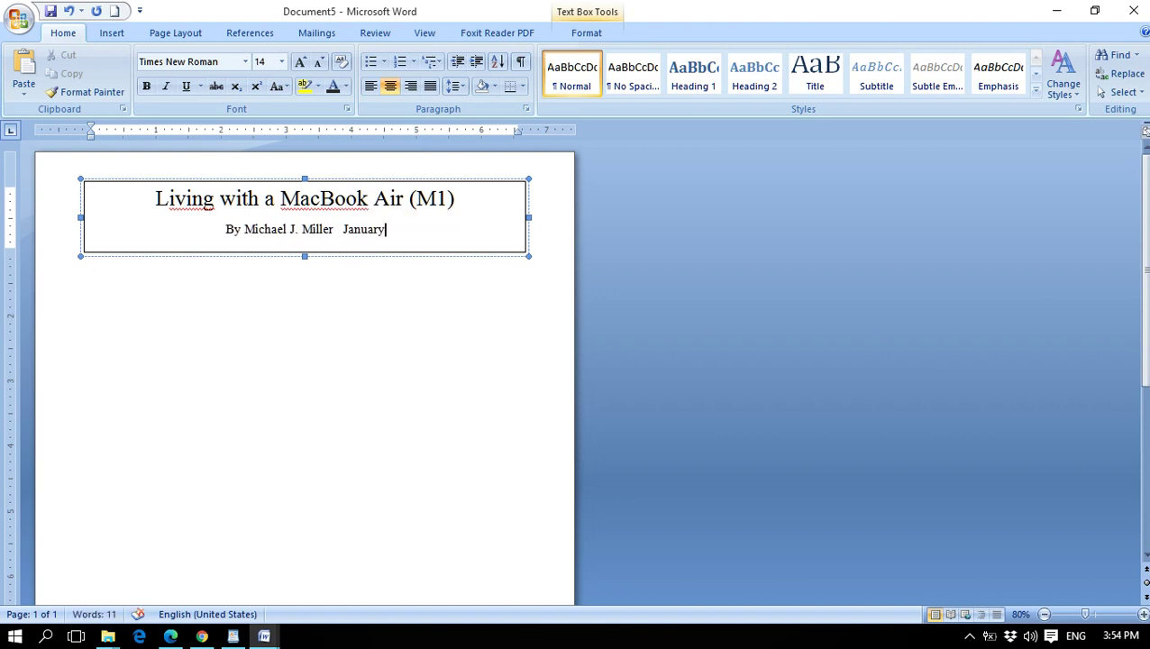
text(,)
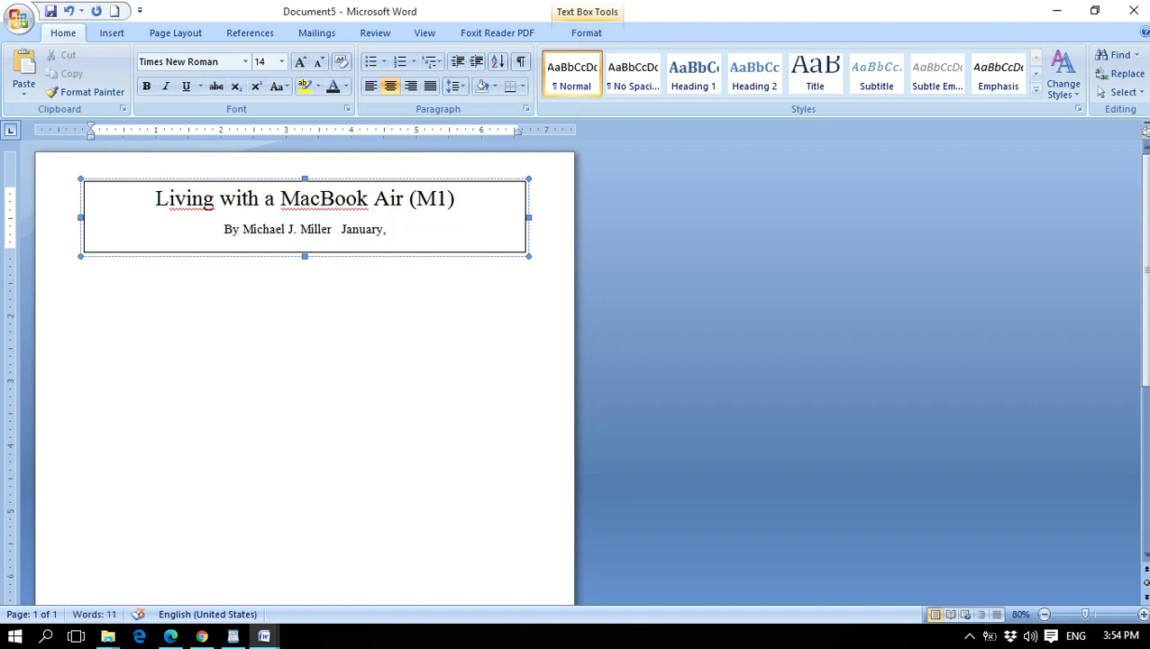
text( 25)
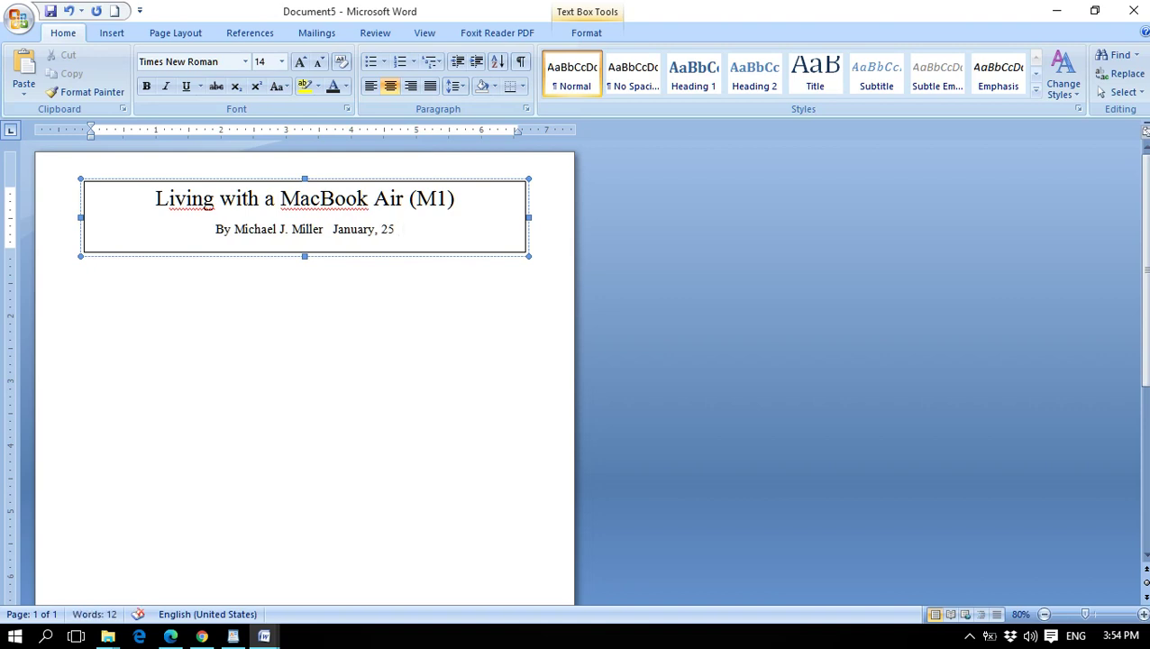
text( 2021)
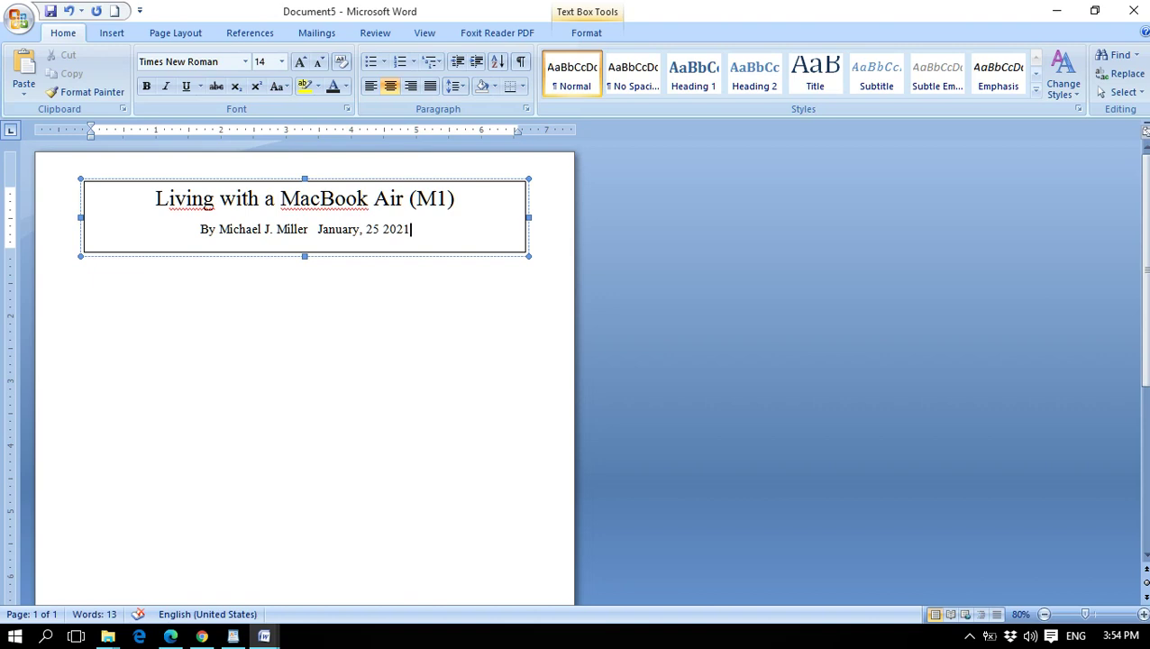
key(Return)
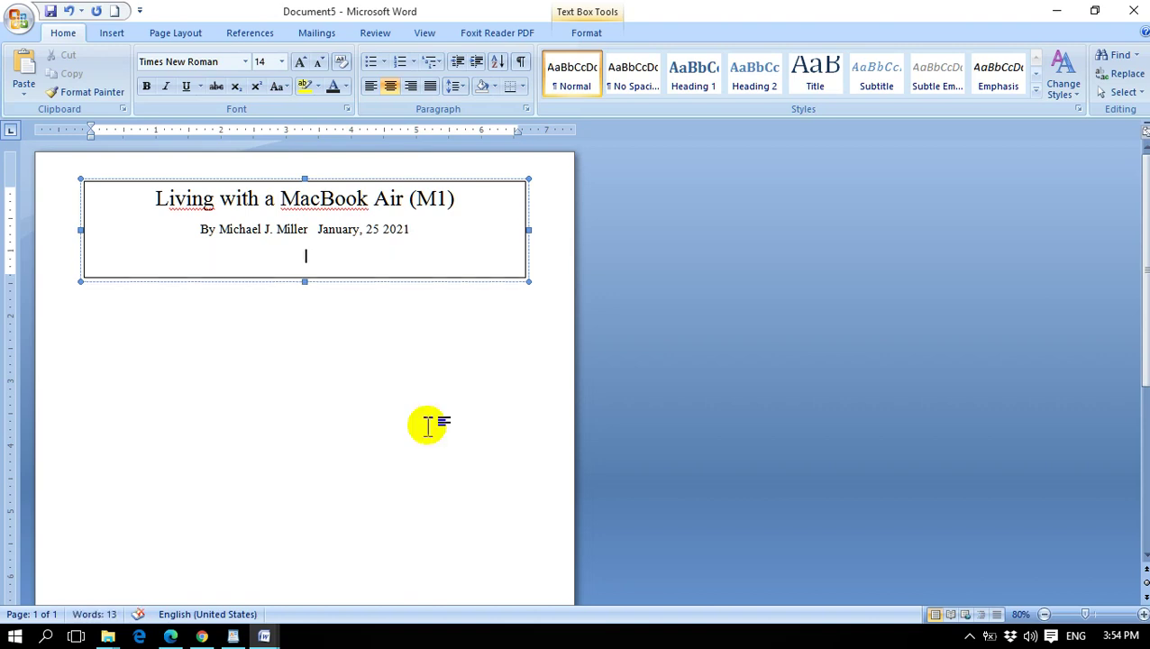
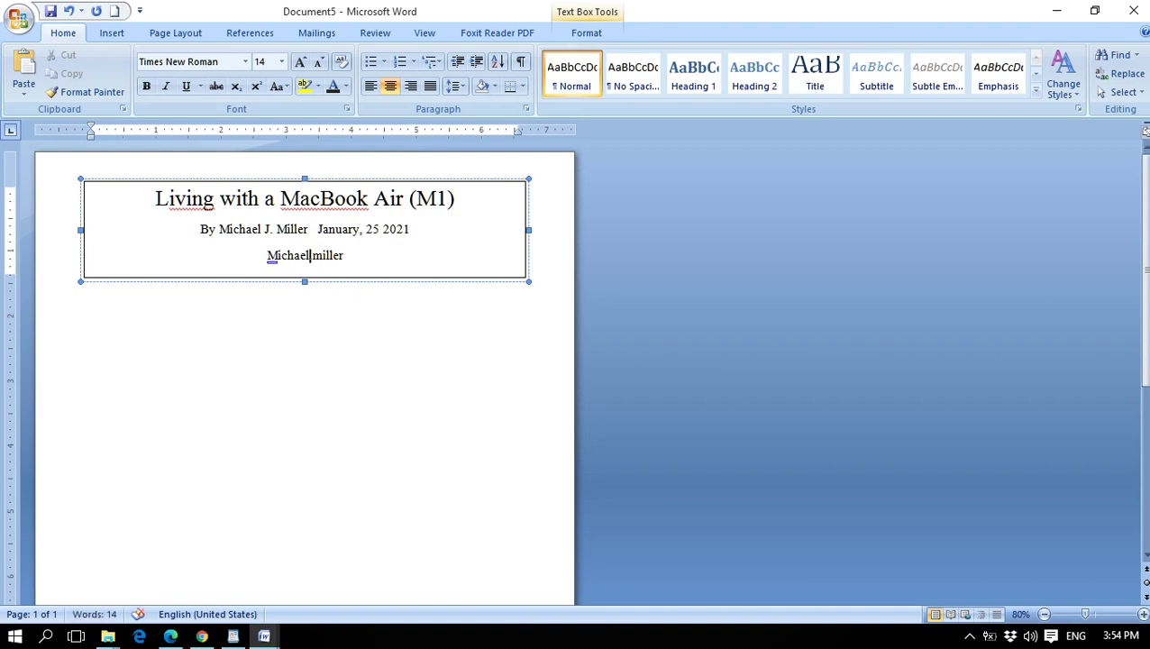
Type the author's e-mail address in lowercase on the third header line.
key(Home)
key(Delete)
key(Right)
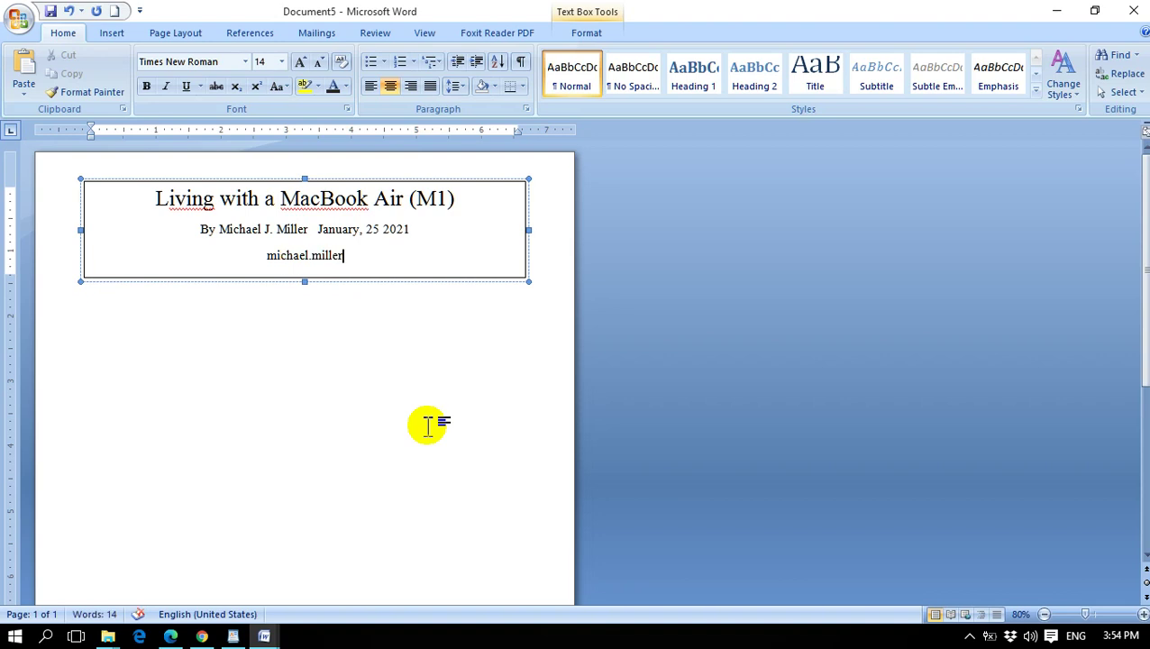
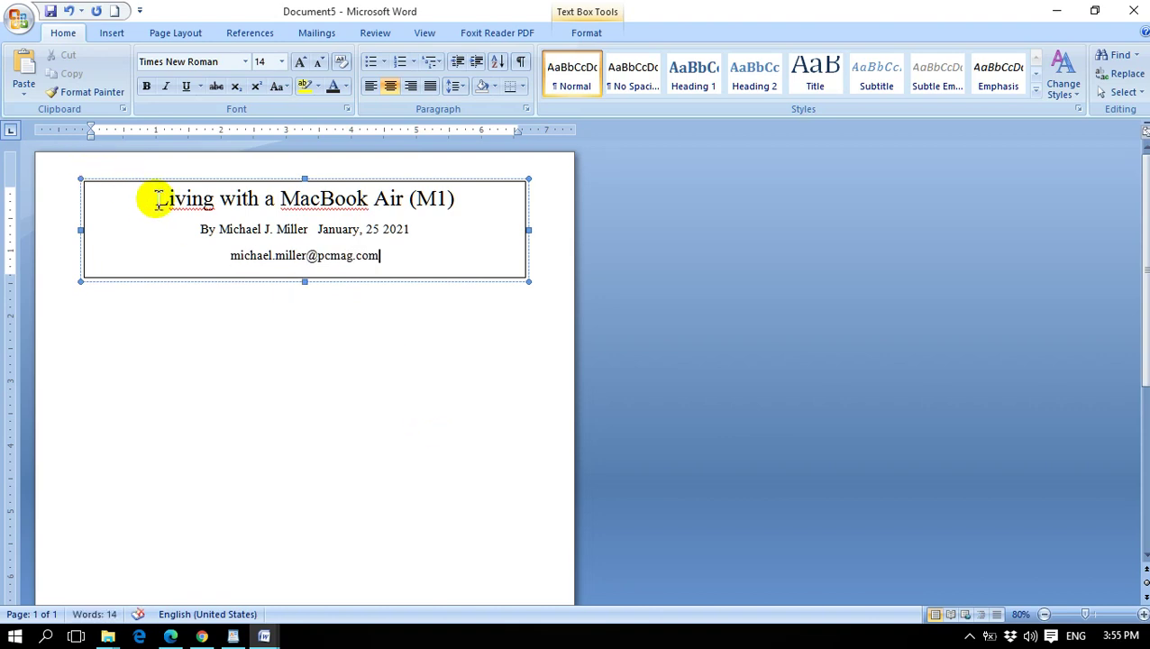
Give all header text single line spacing with no space after paragraphs.
drag(154, 198, 376, 255)
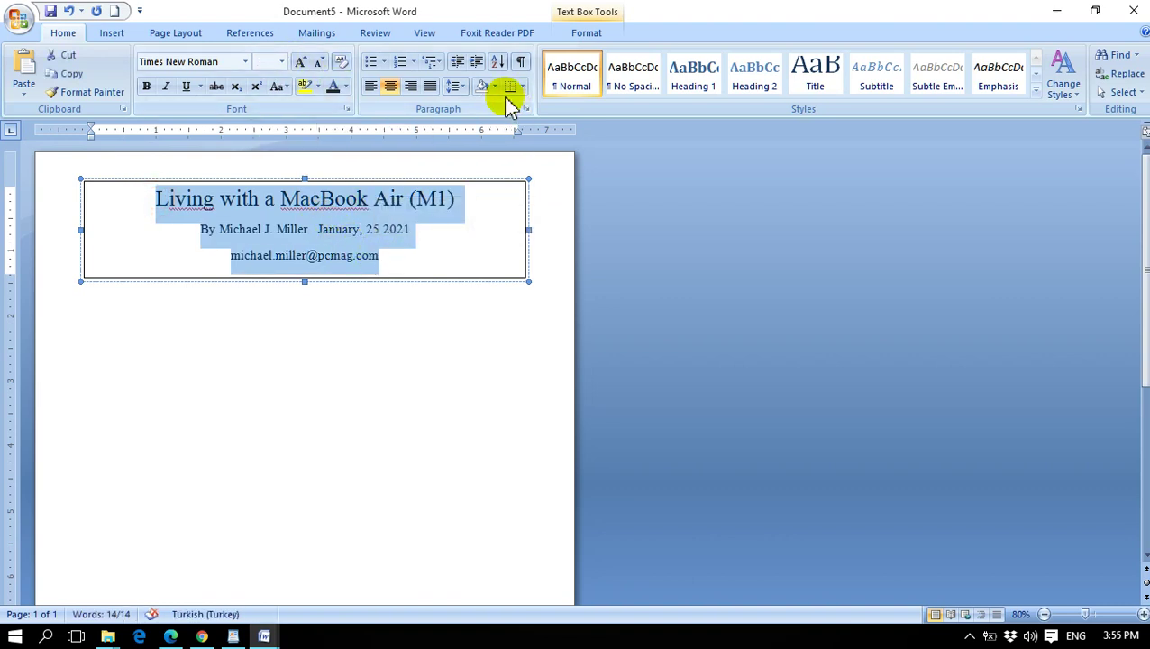
click(457, 87)
click(474, 107)
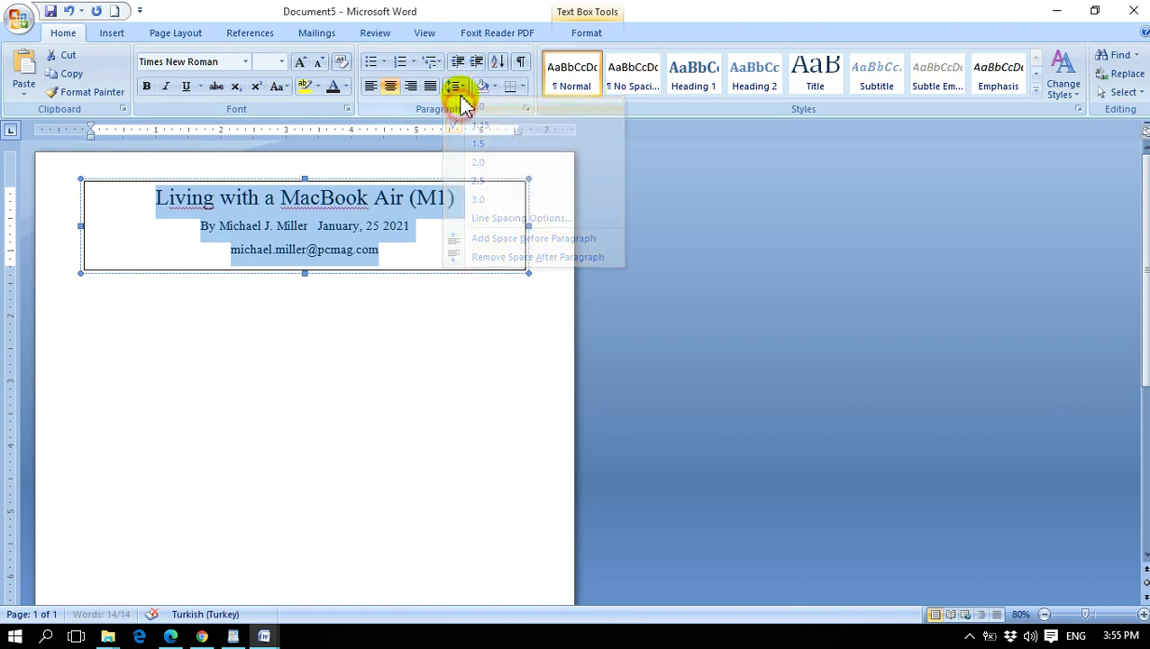
click(457, 86)
click(480, 258)
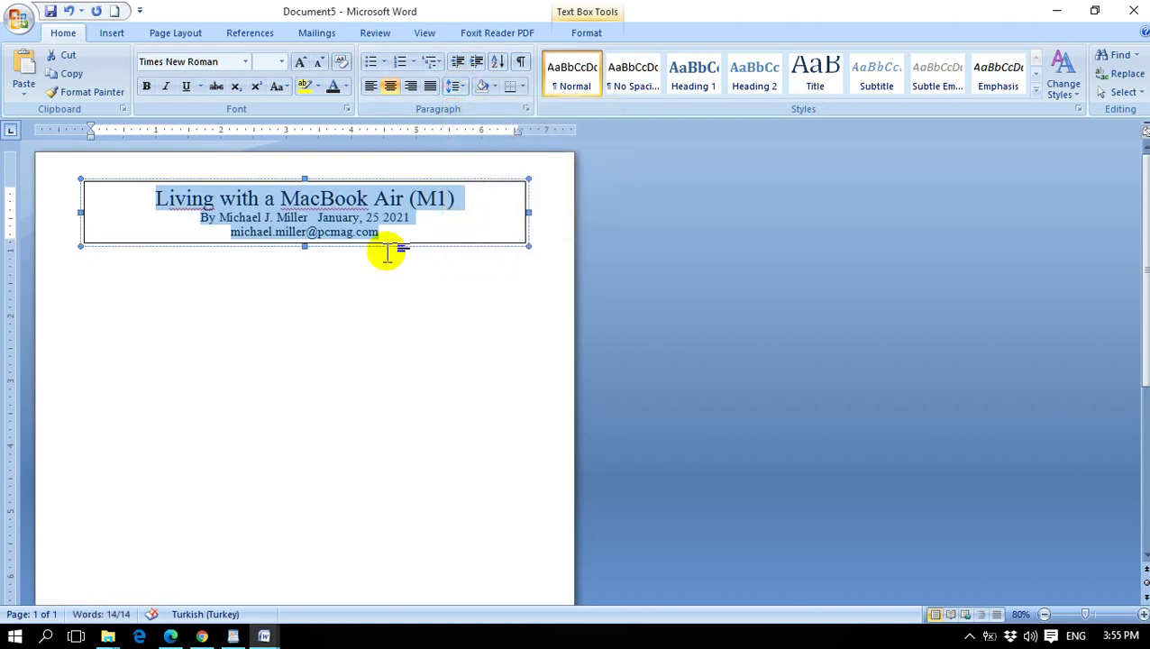
click(317, 219)
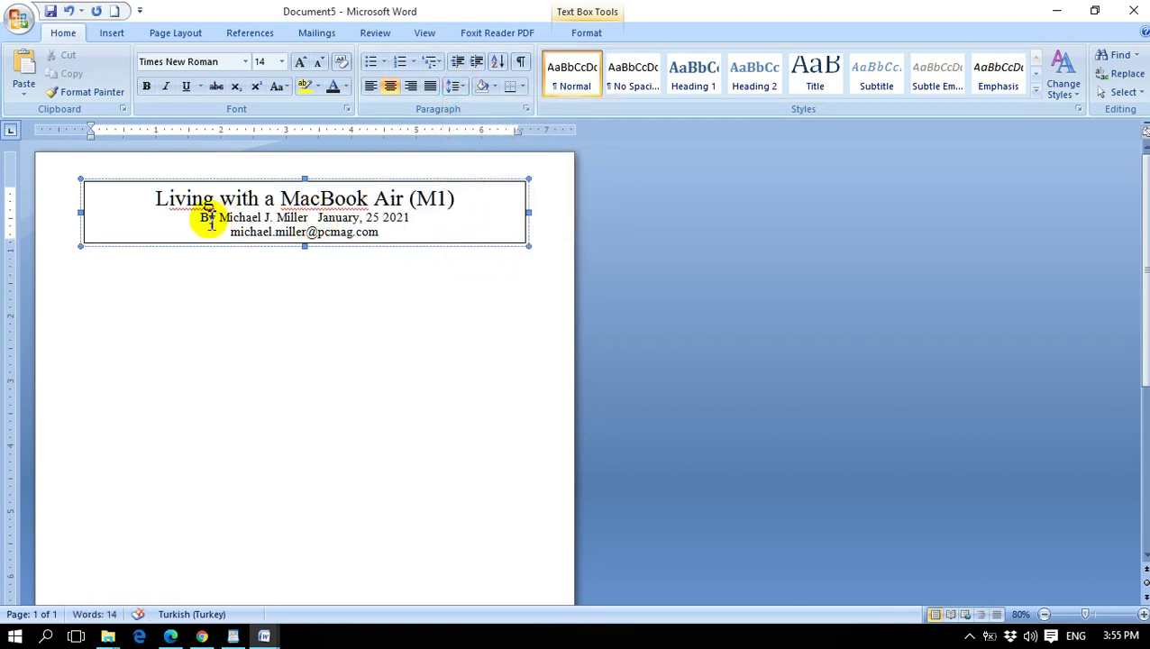
Bold the author's name and make the e-mail line italic Calibri.
drag(200, 217, 312, 217)
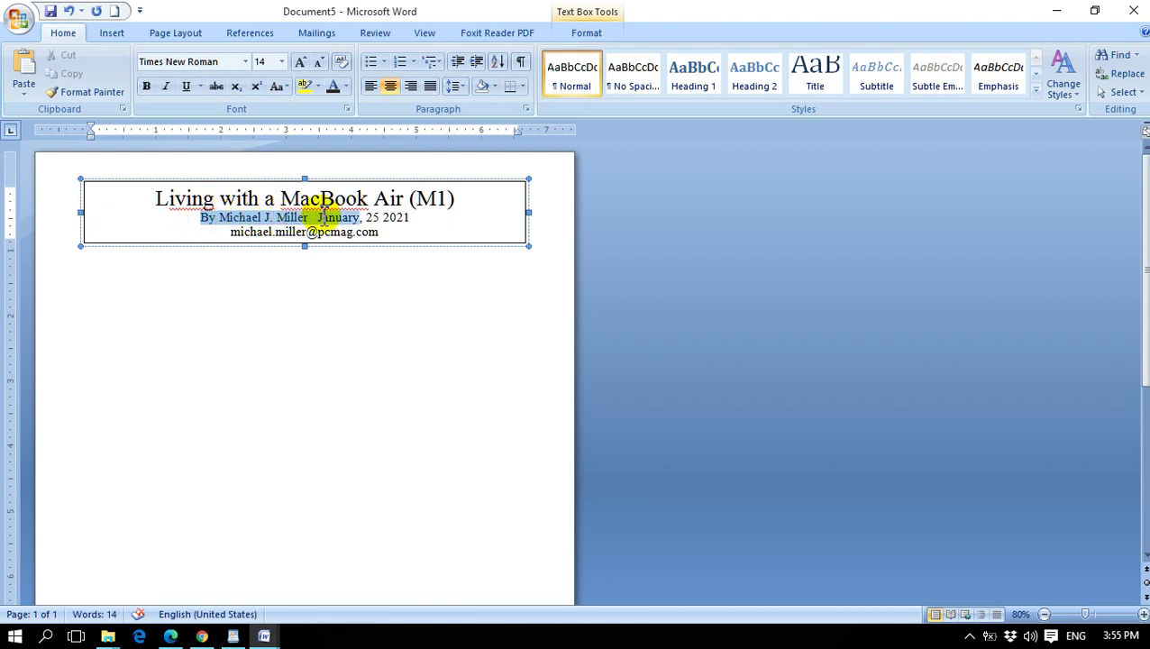
click(146, 86)
drag(231, 232, 380, 232)
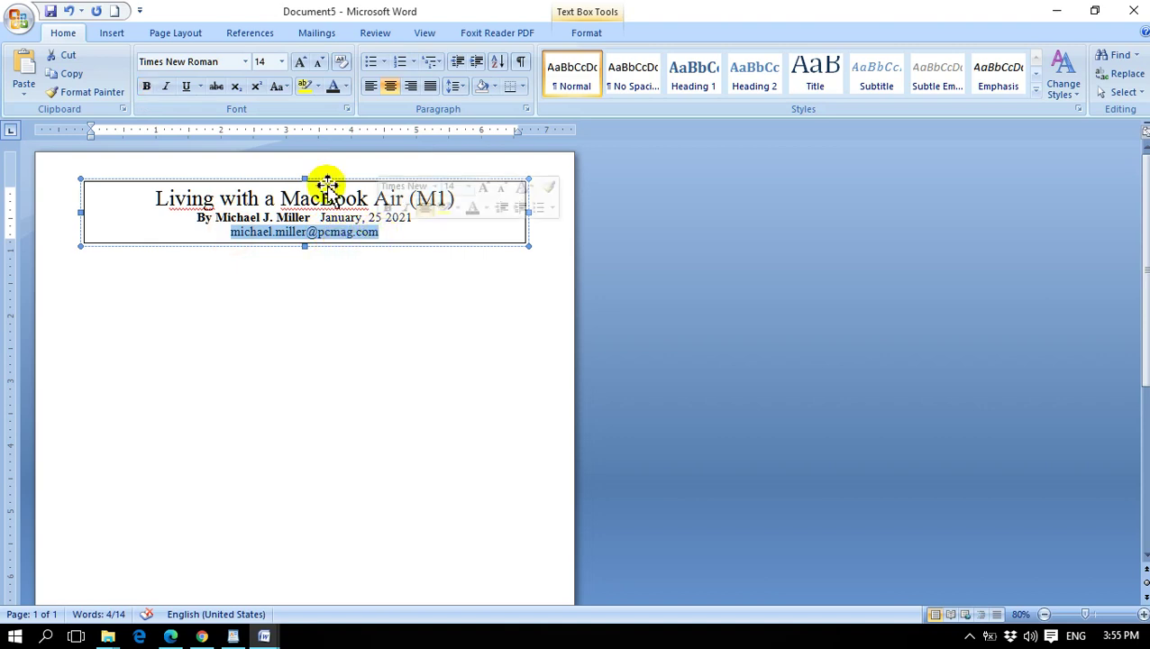
click(246, 62)
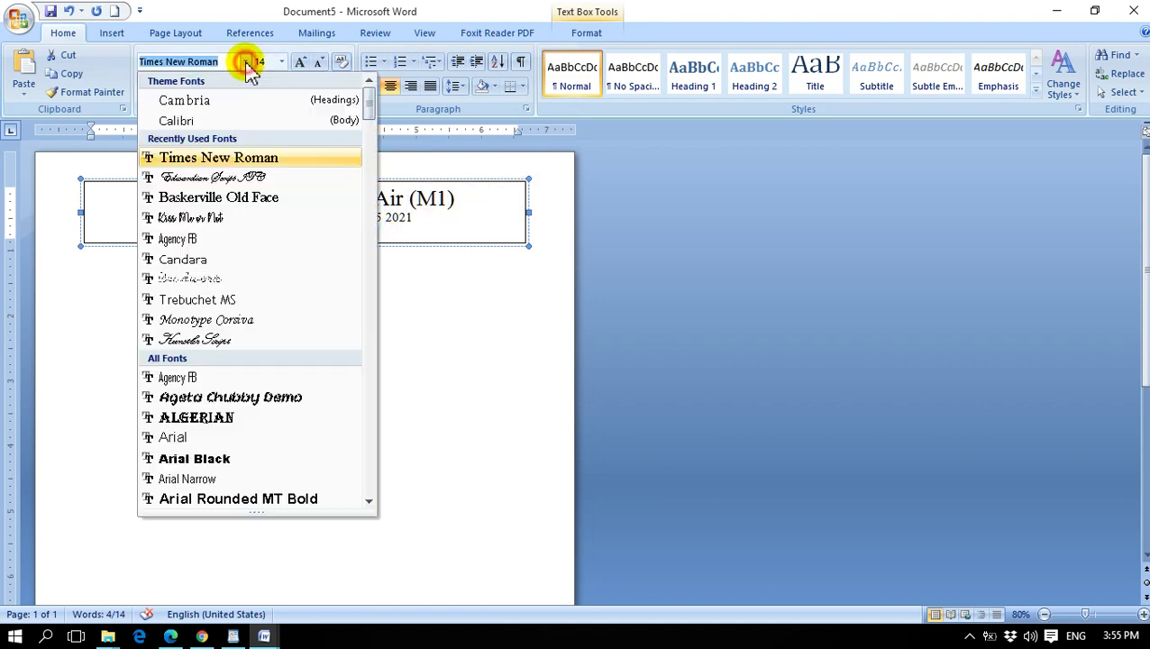
click(203, 120)
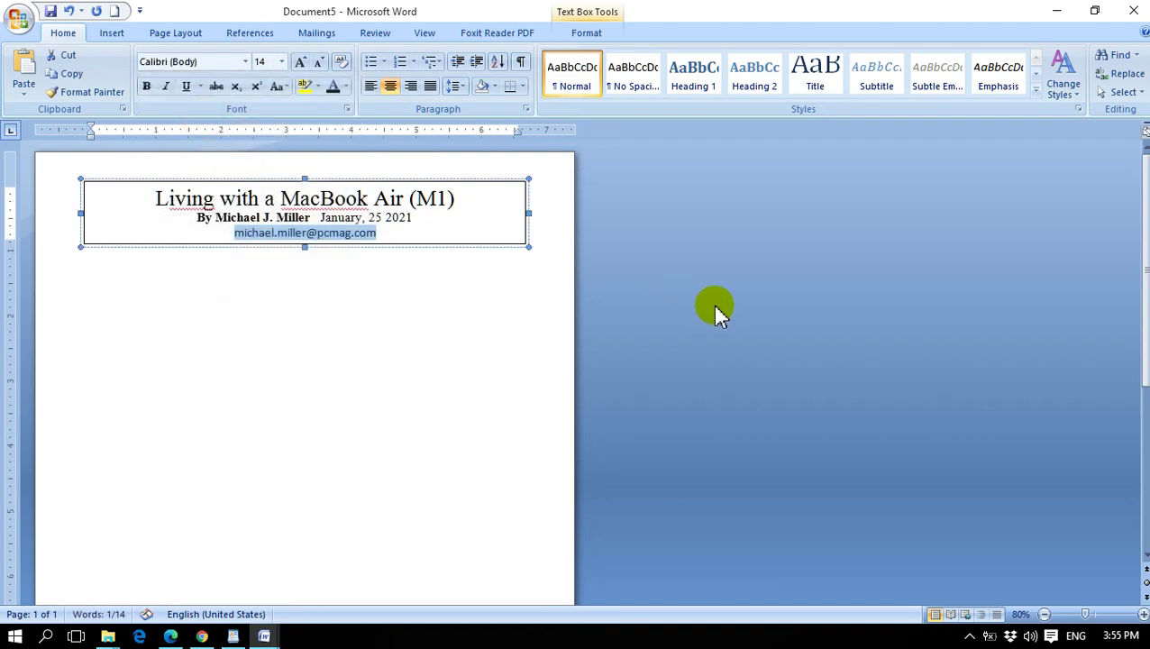
click(165, 87)
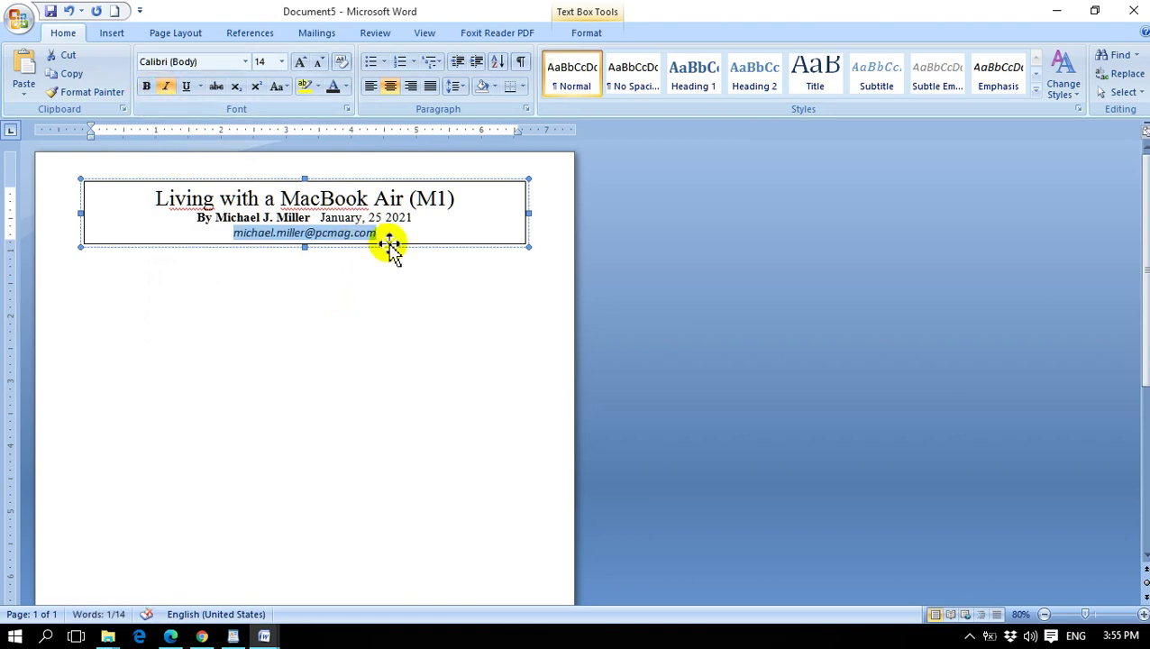
Zoom to 132%, make the header box slightly taller, and fix the space after 'Living'.
click(1097, 614)
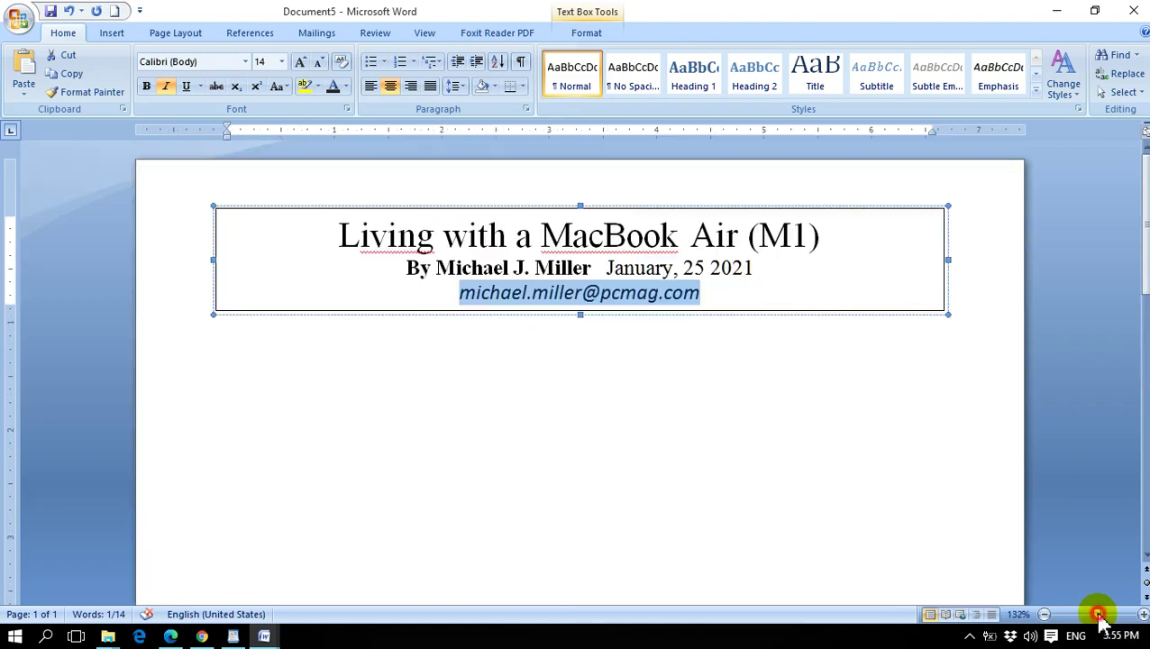
click(687, 378)
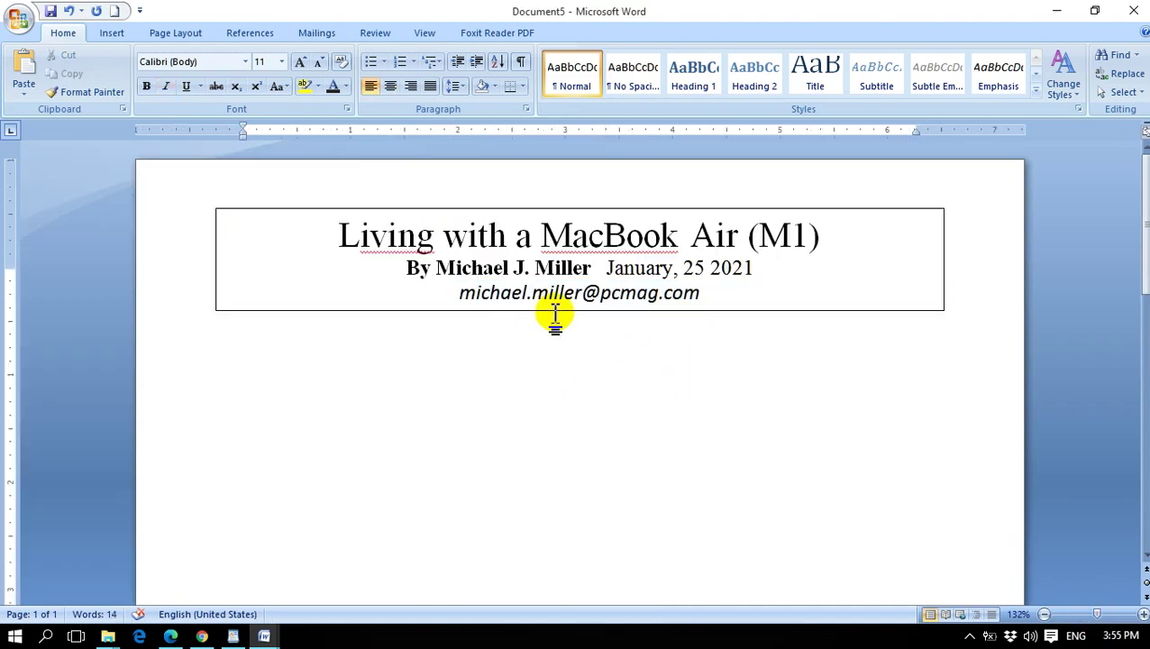
click(558, 310)
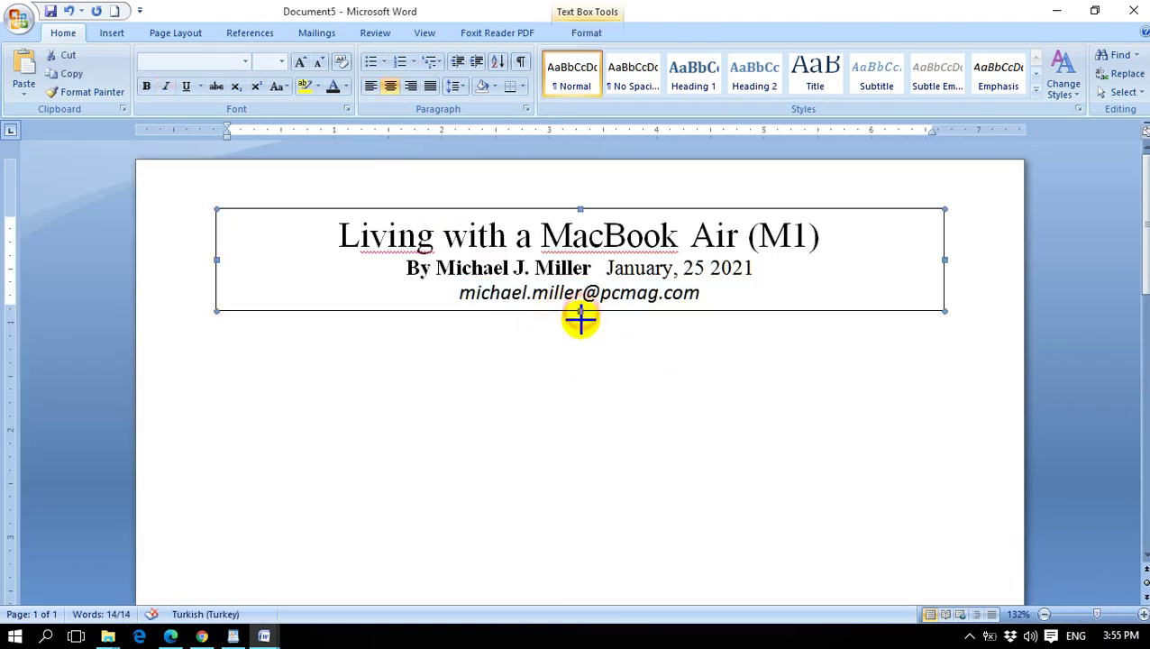
drag(579, 311, 580, 326)
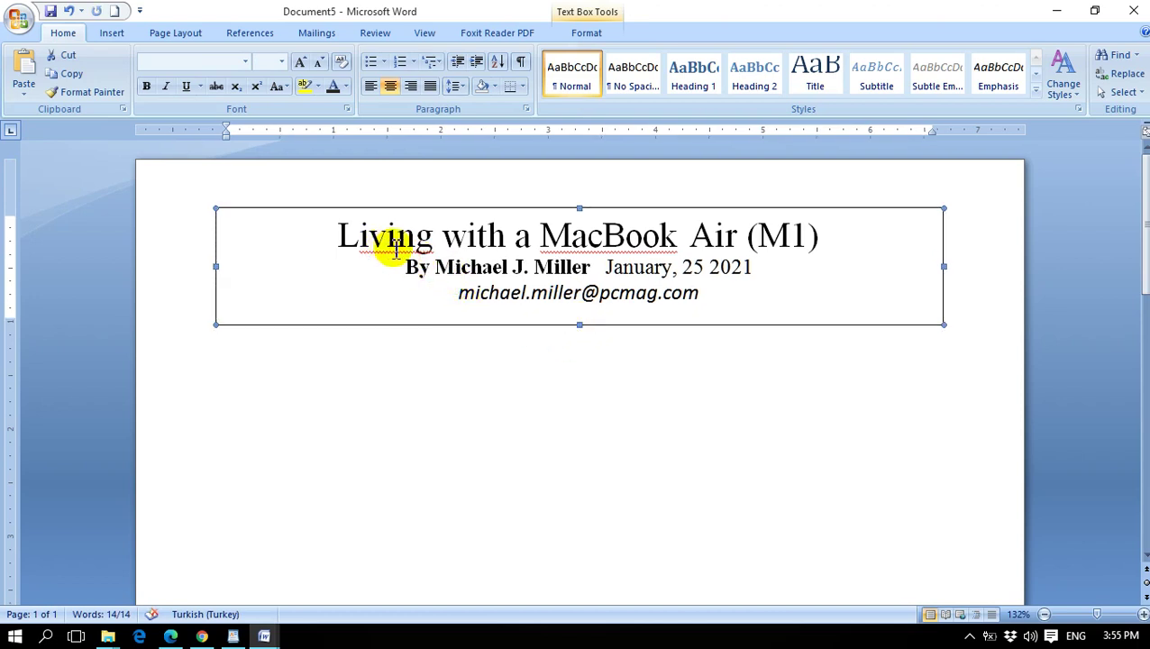
click(432, 238)
key(Delete)
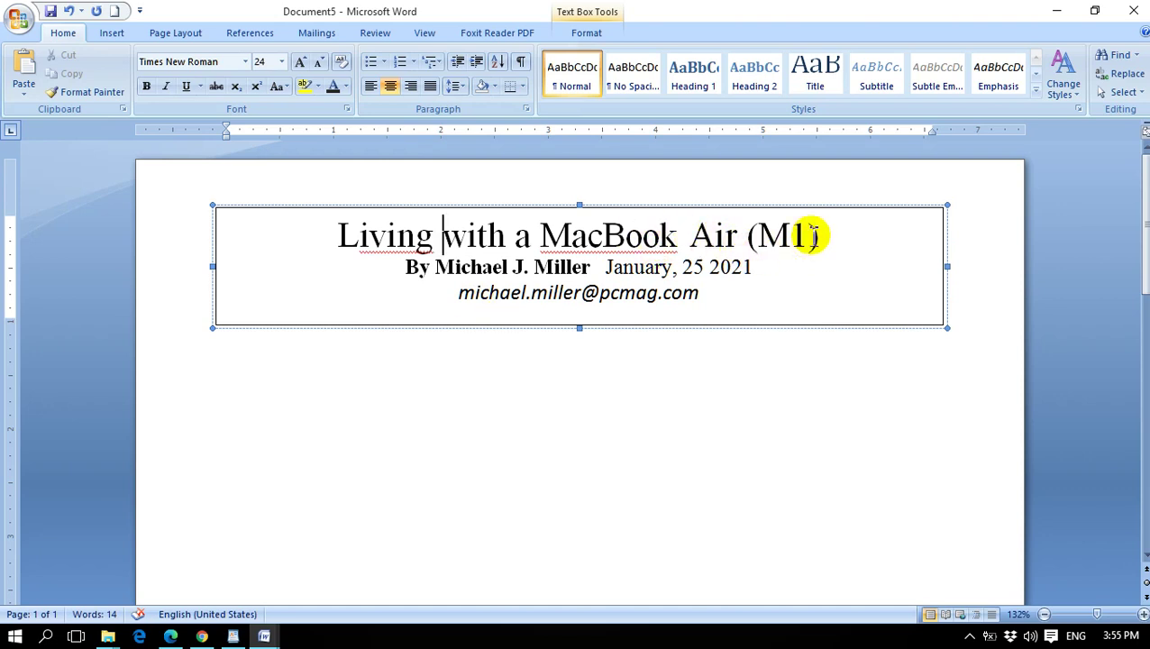
click(85, 200)
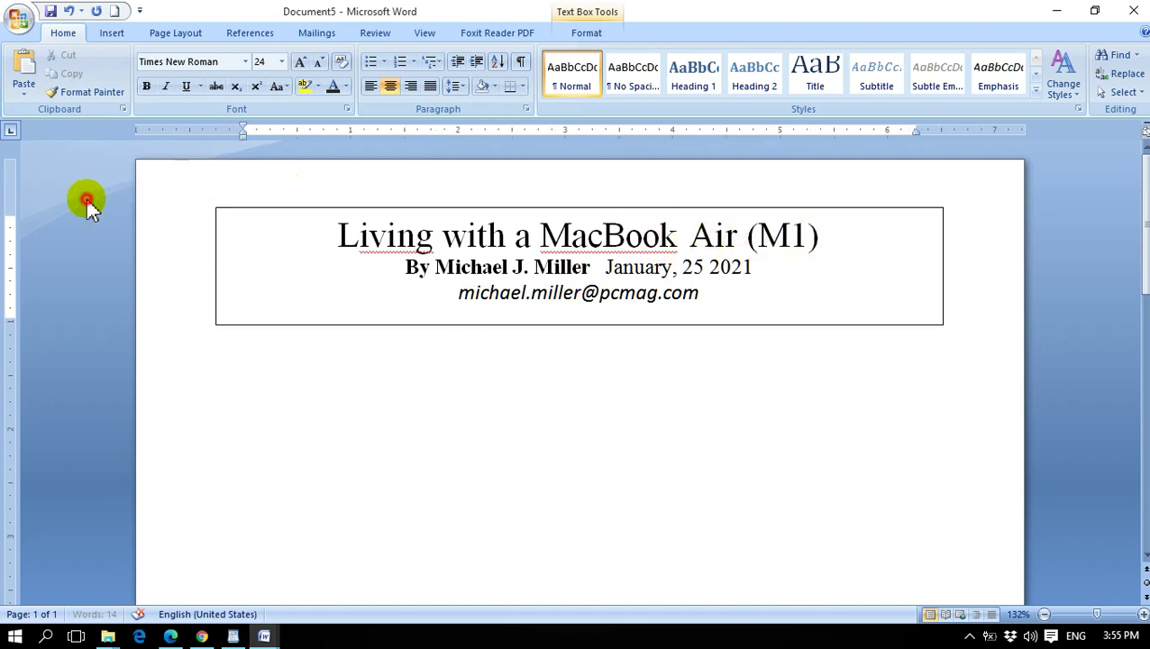
Insert the author's portrait picture from the news images folder on the Desktop.
click(110, 38)
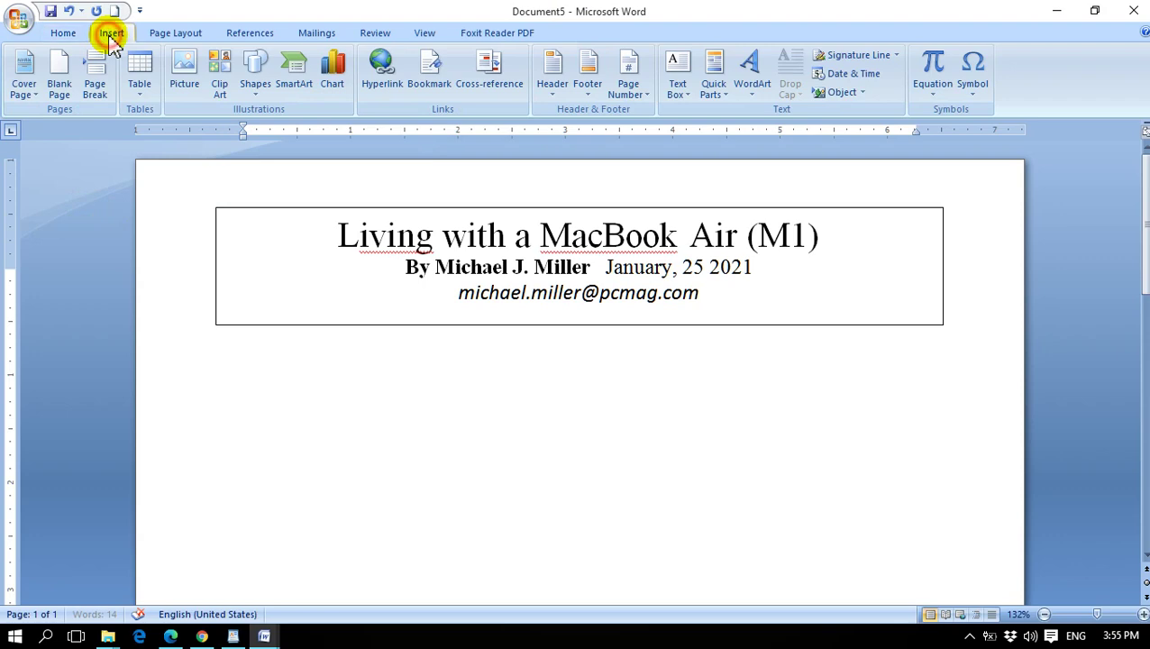
click(189, 84)
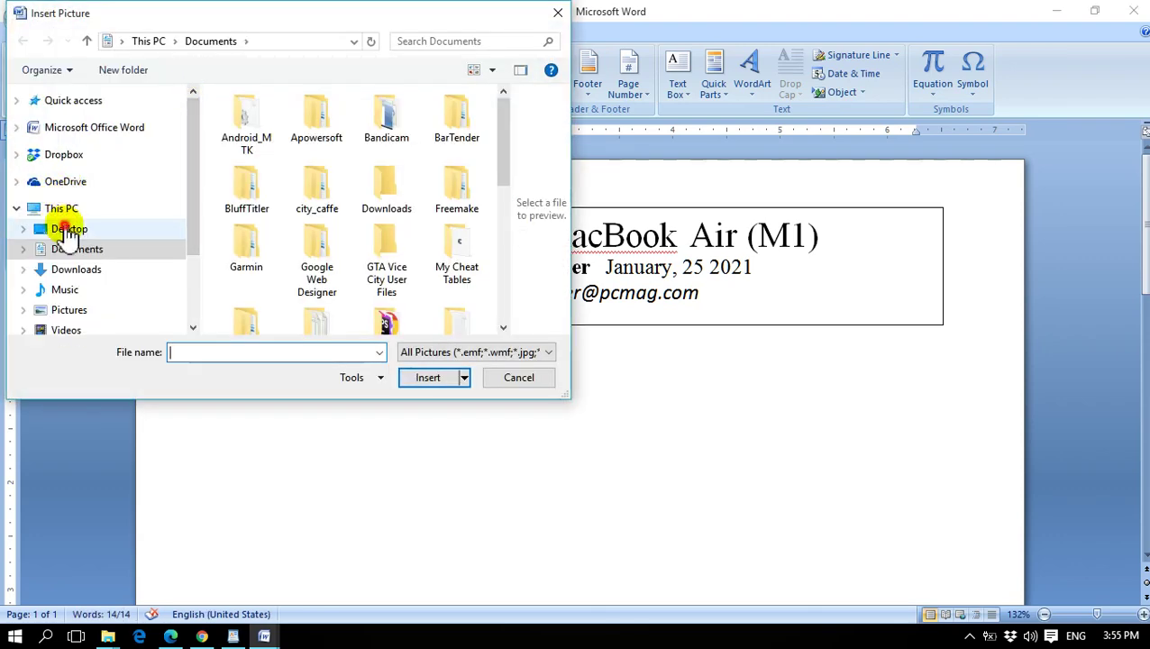
click(72, 229)
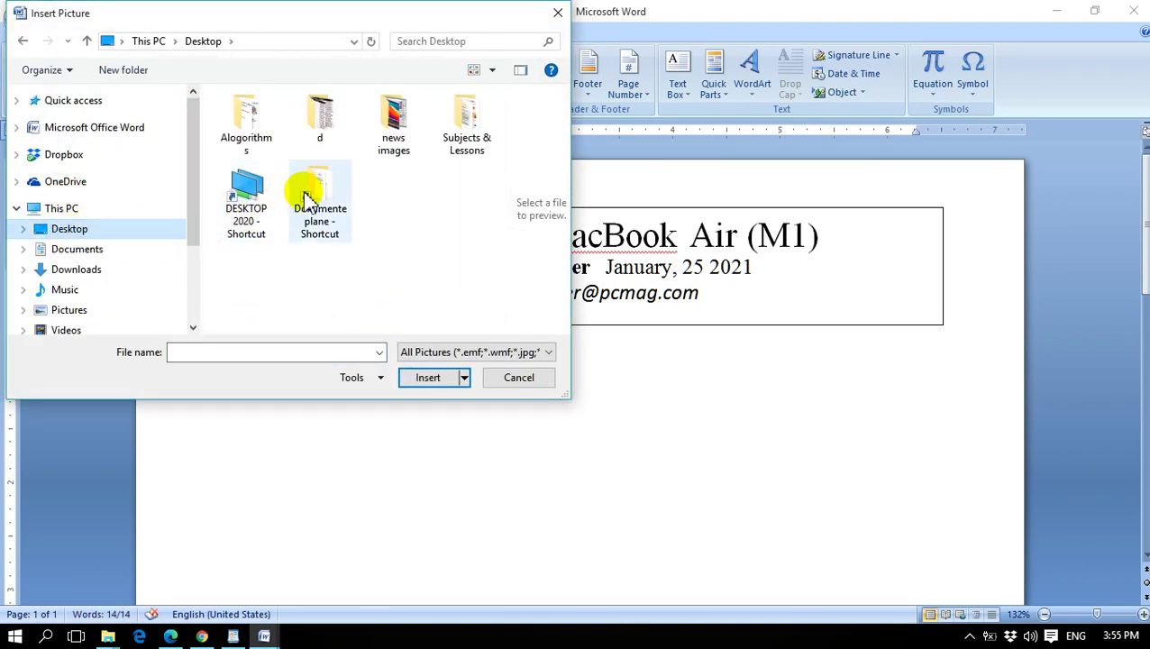
click(401, 128)
double_click(401, 129)
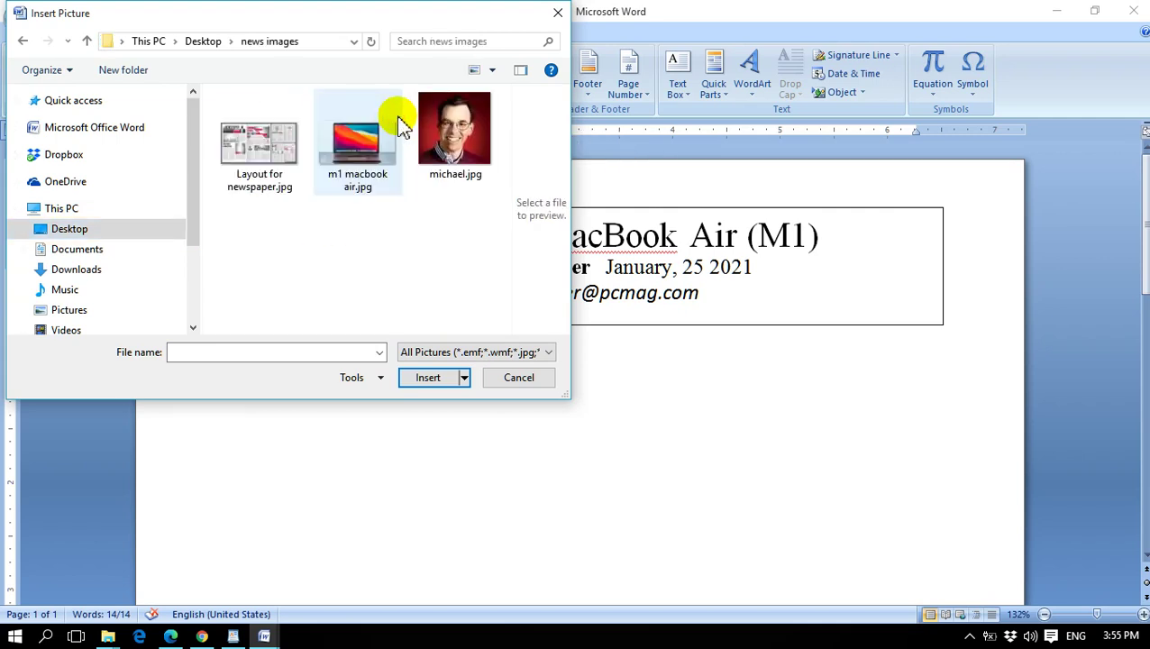
click(455, 135)
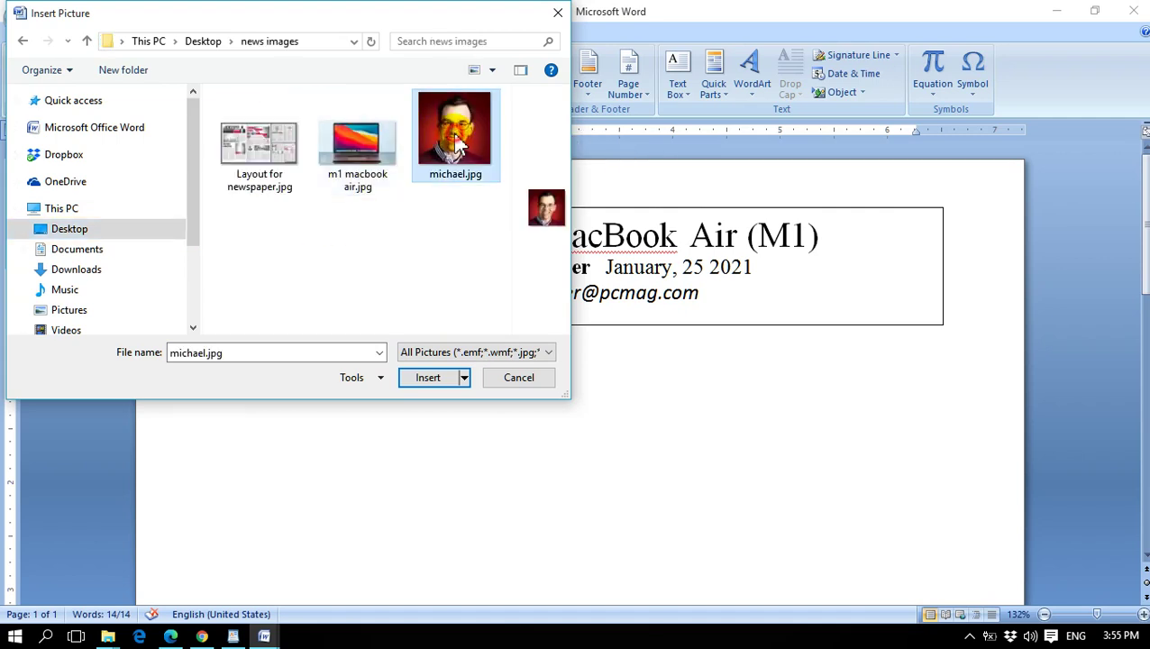
click(430, 377)
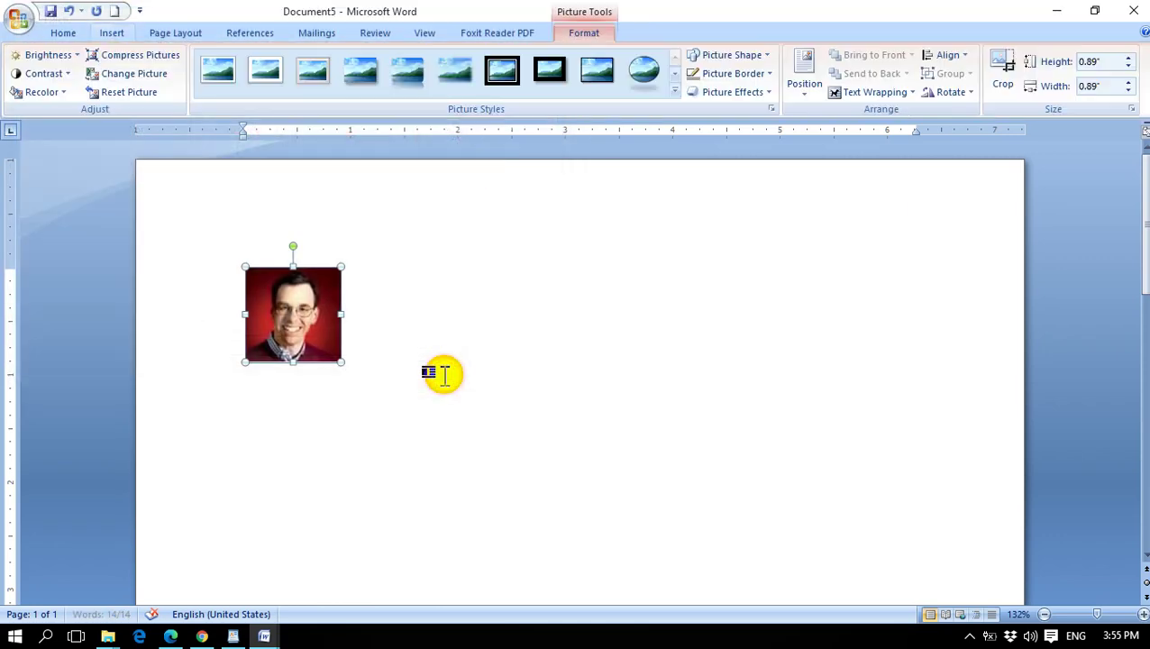
click(69, 11)
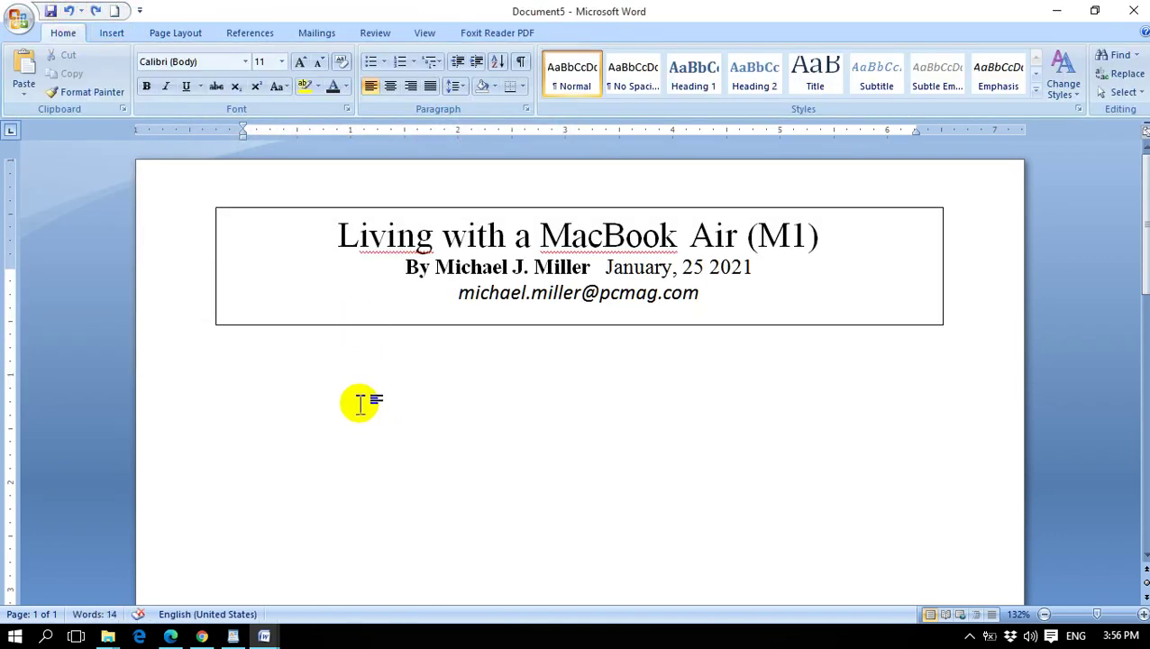
click(112, 35)
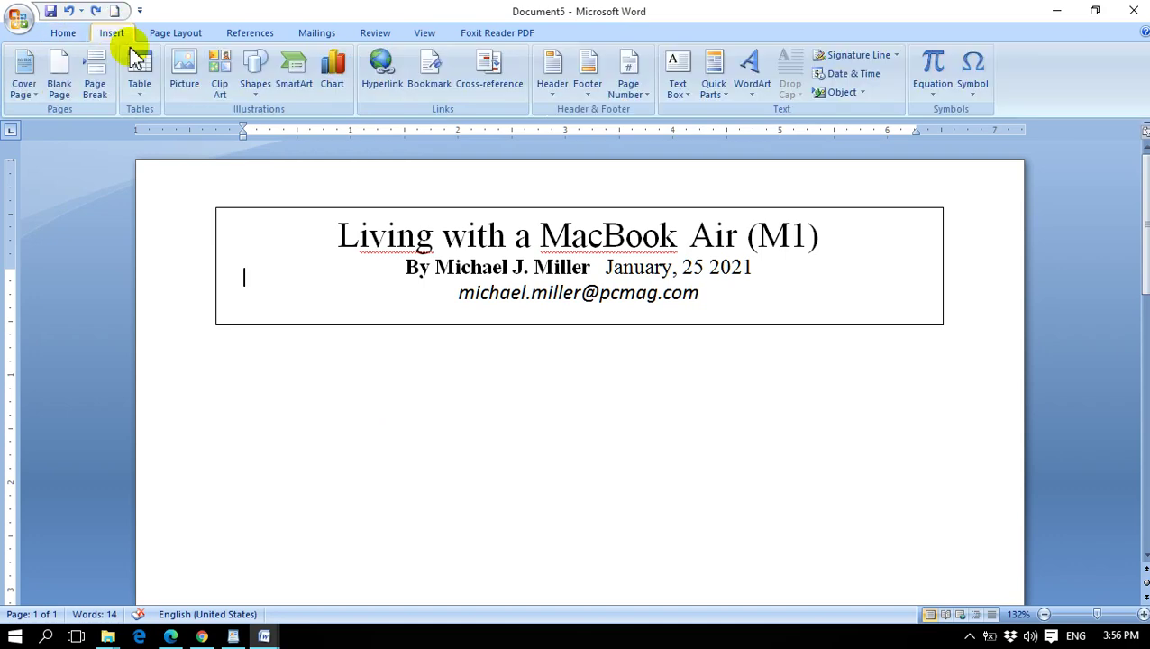
click(181, 82)
click(477, 155)
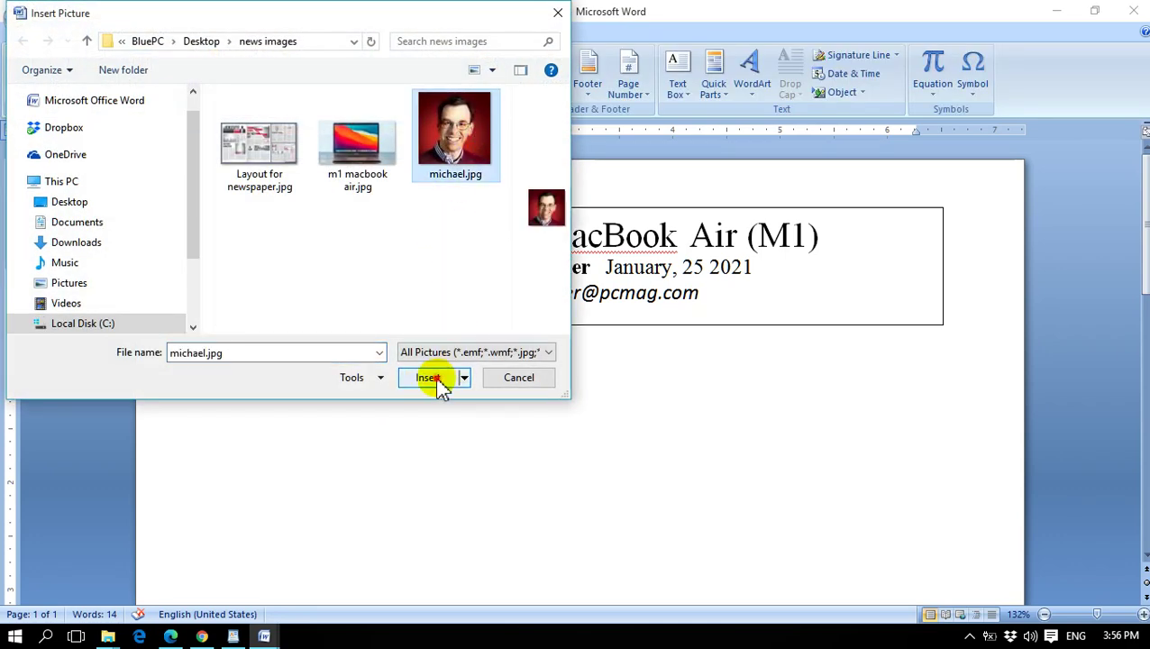
click(436, 381)
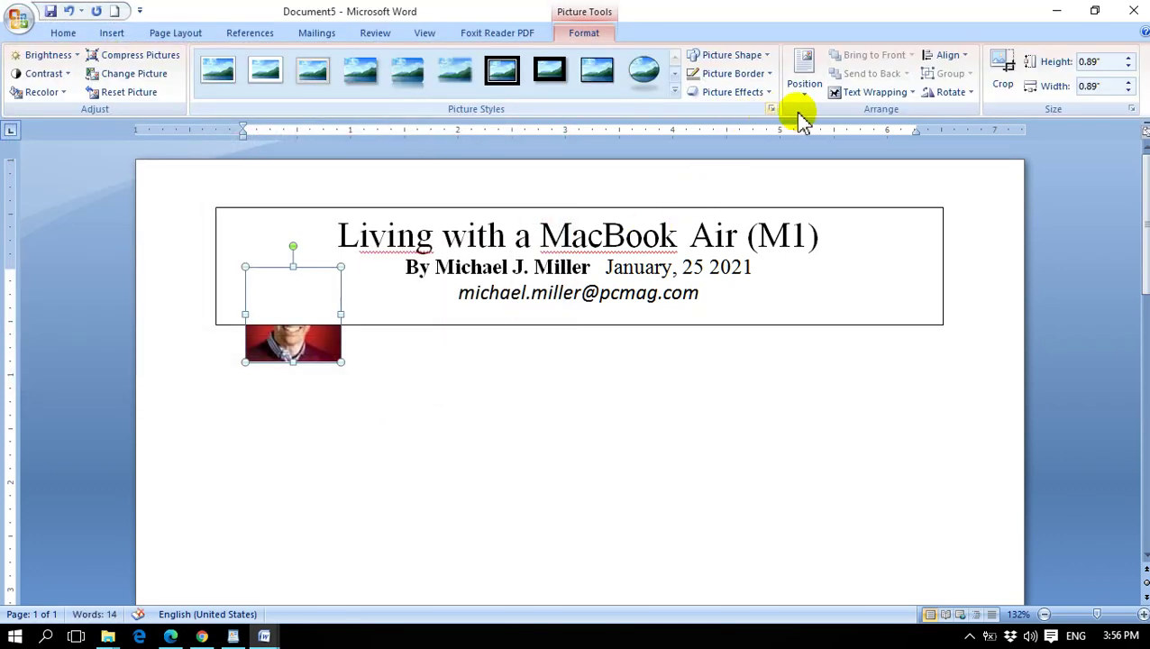
Float the portrait in front of text as a shadowed oval with no outline, beside the byline.
click(851, 93)
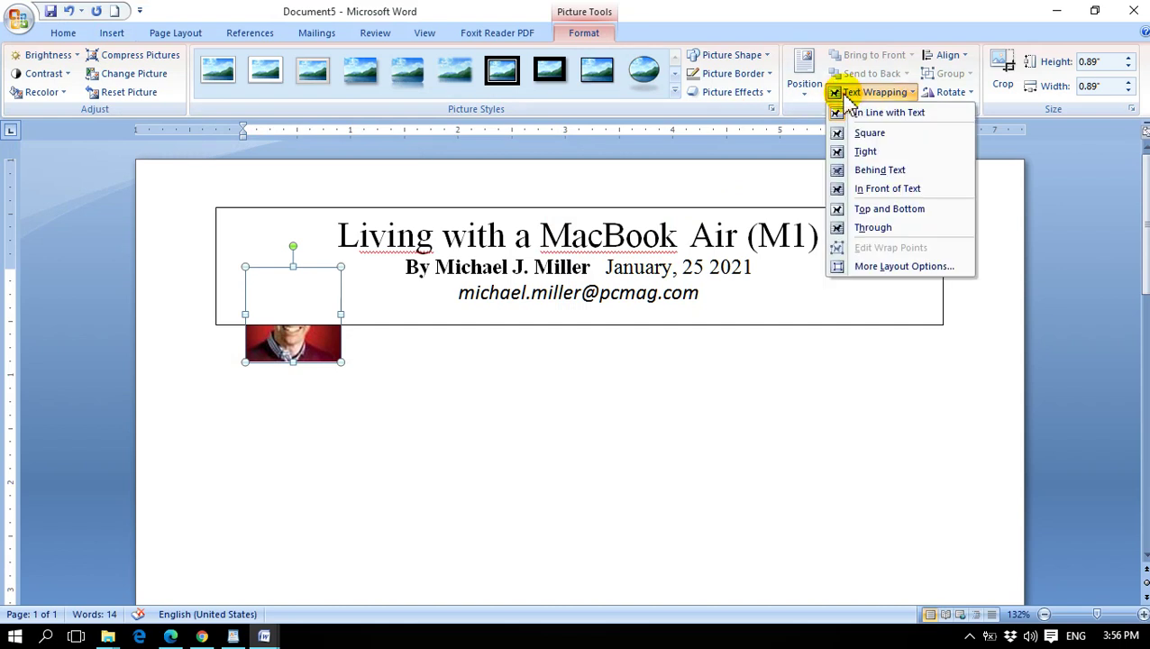
click(881, 197)
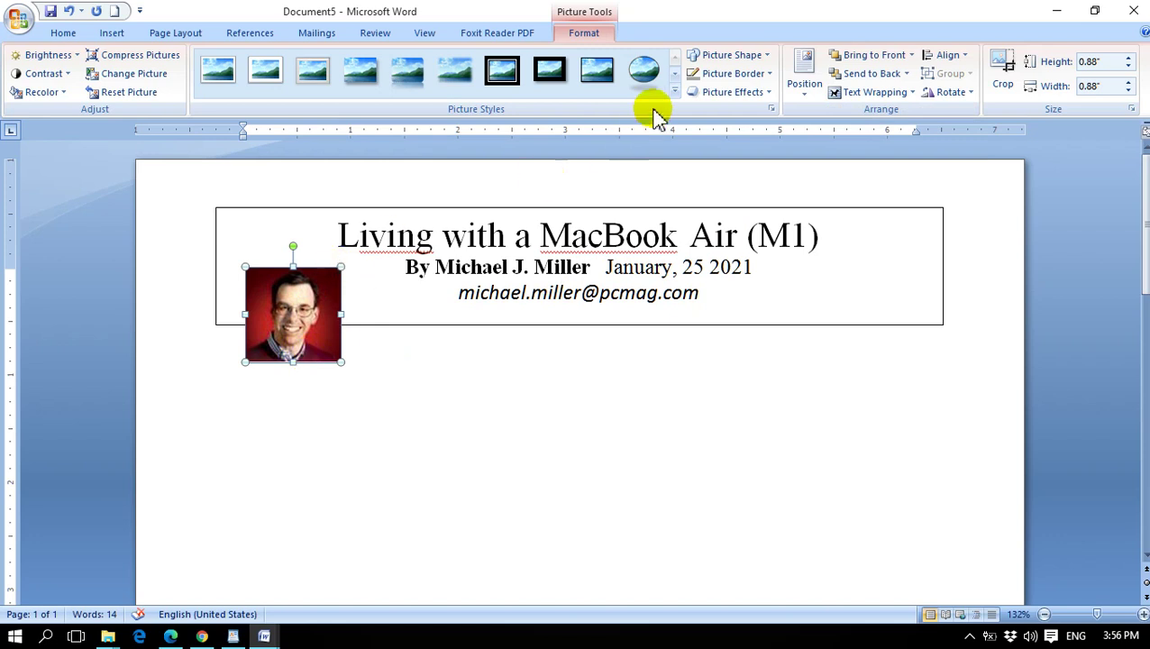
click(658, 78)
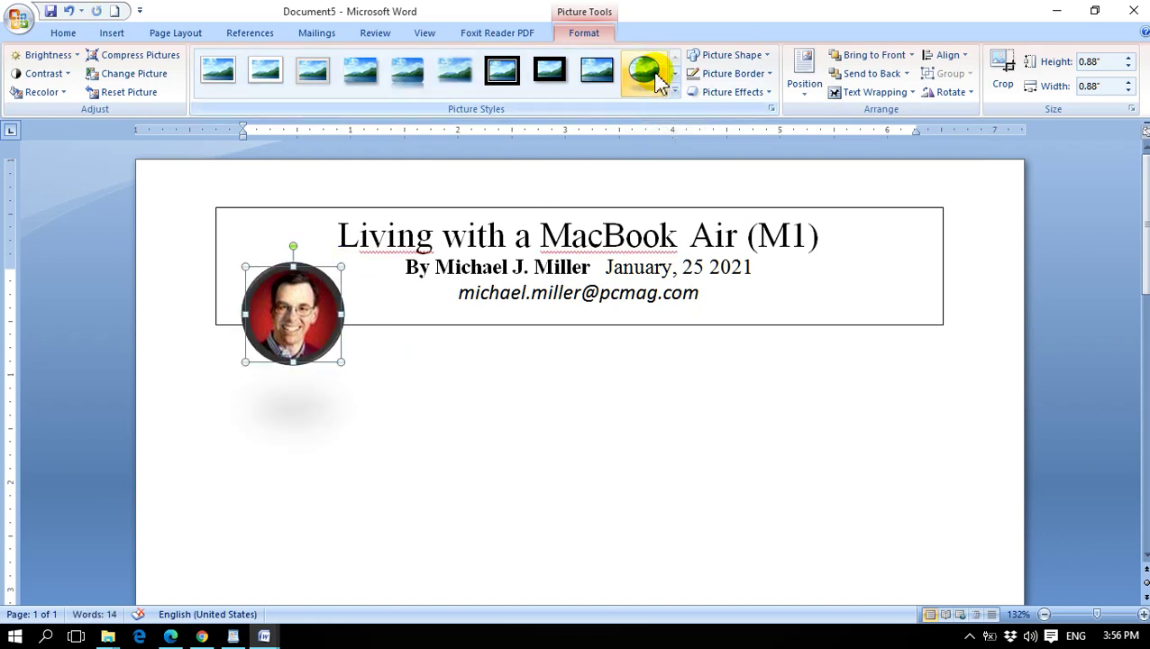
click(730, 74)
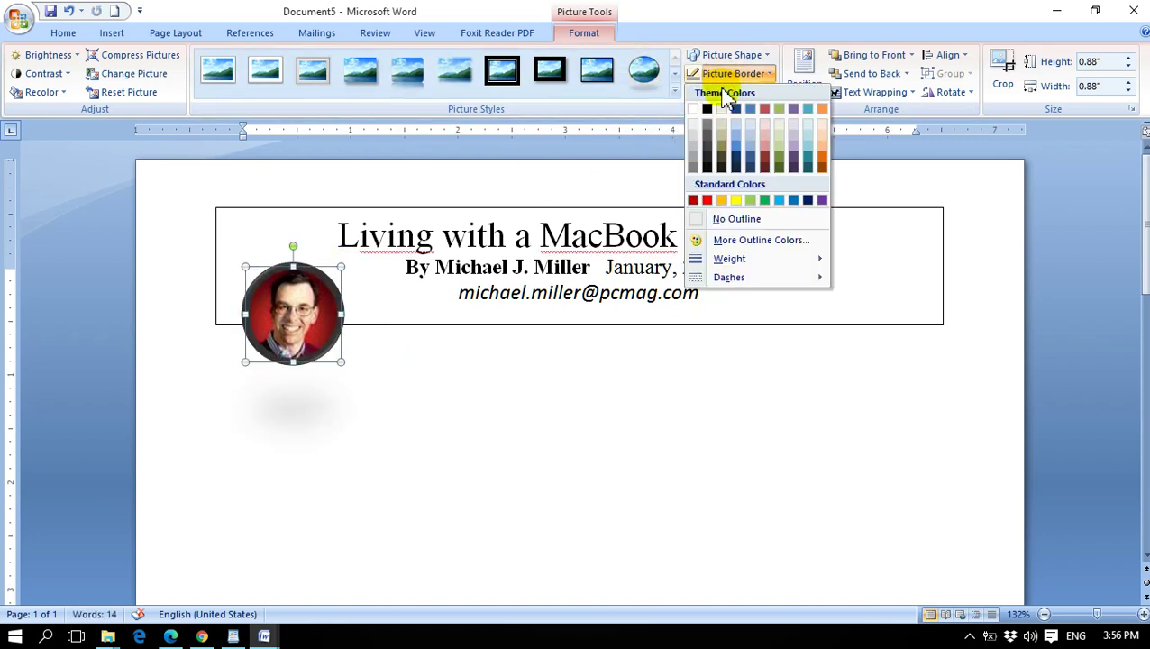
click(735, 219)
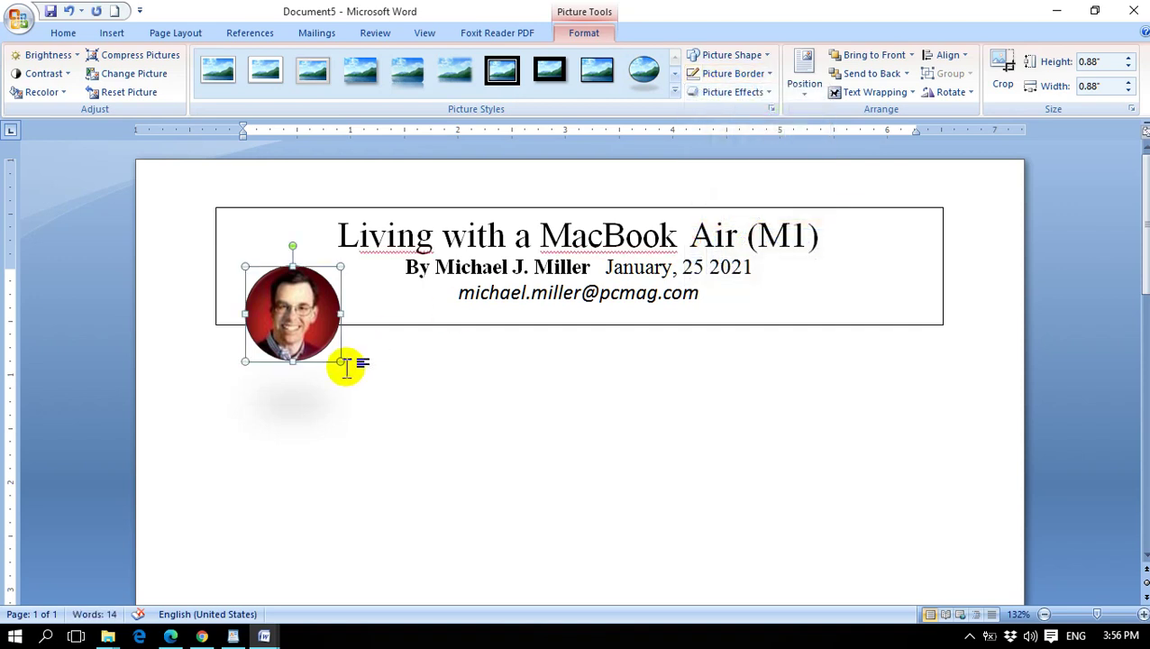
mouse_move(334, 346)
mouse_down()
mouse_move(299, 318)
mouse_move(381, 284)
mouse_up()
Deselect the photo, try then undo a blank line above the header, and place the cursor below the box.
click(695, 372)
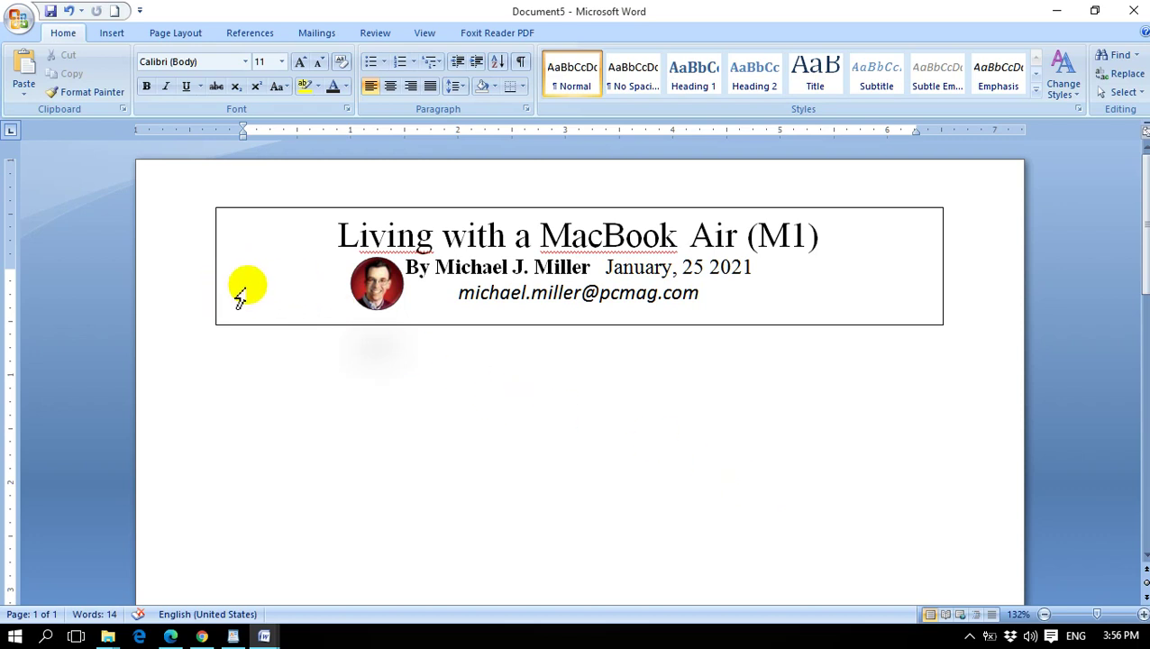
click(240, 297)
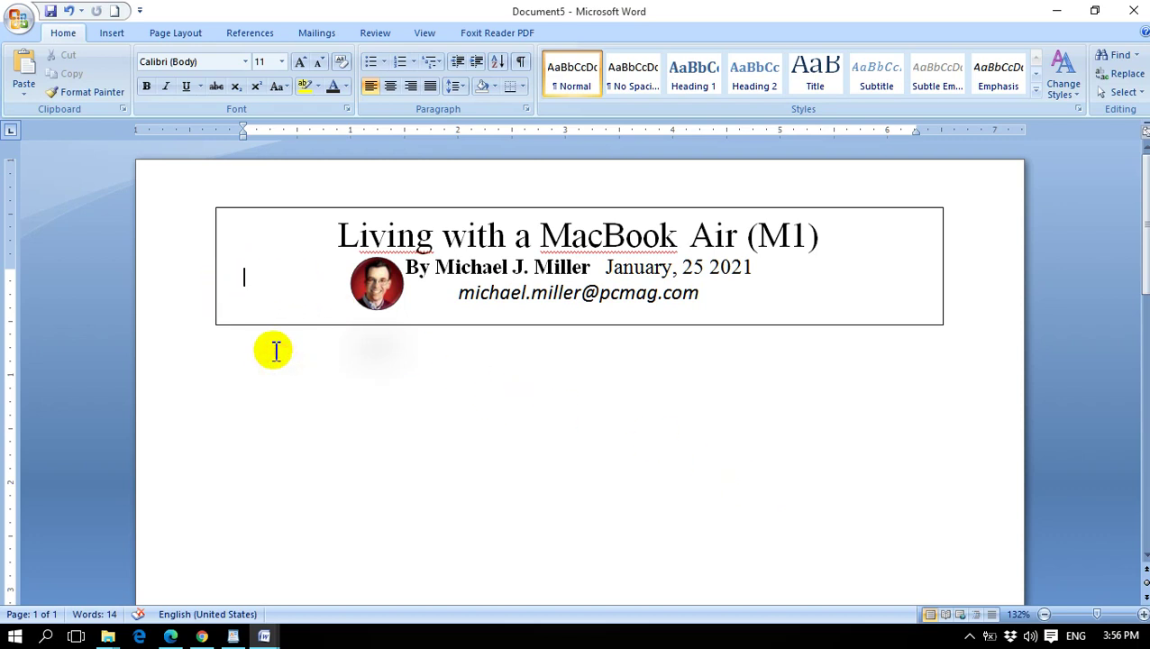
key(Return)
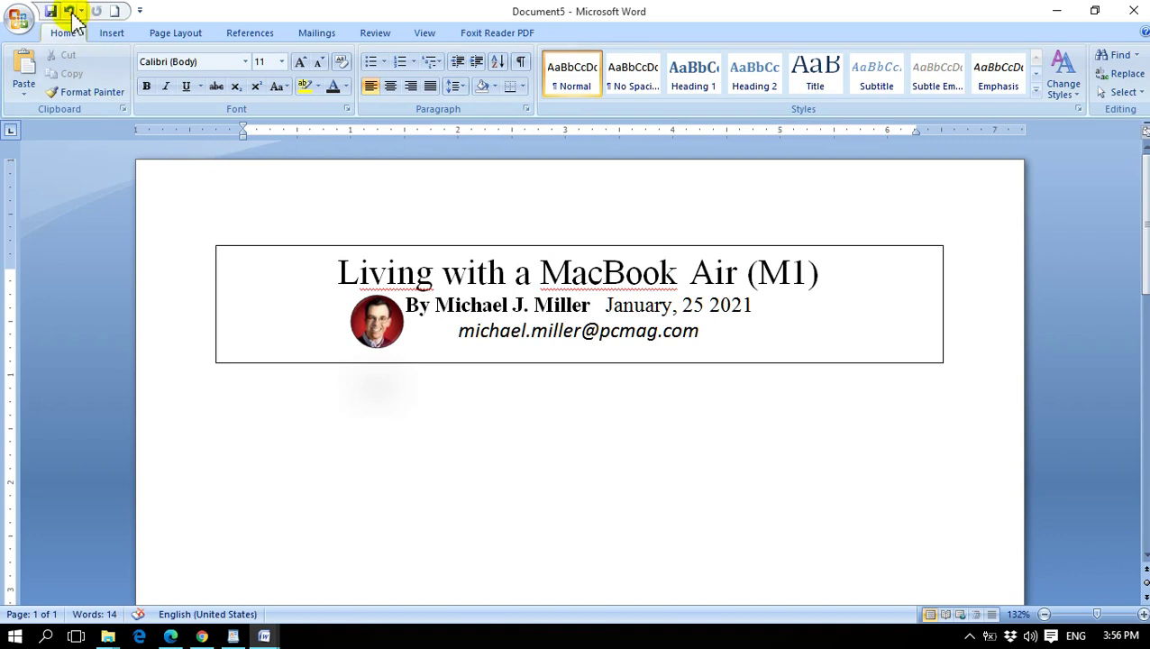
click(68, 11)
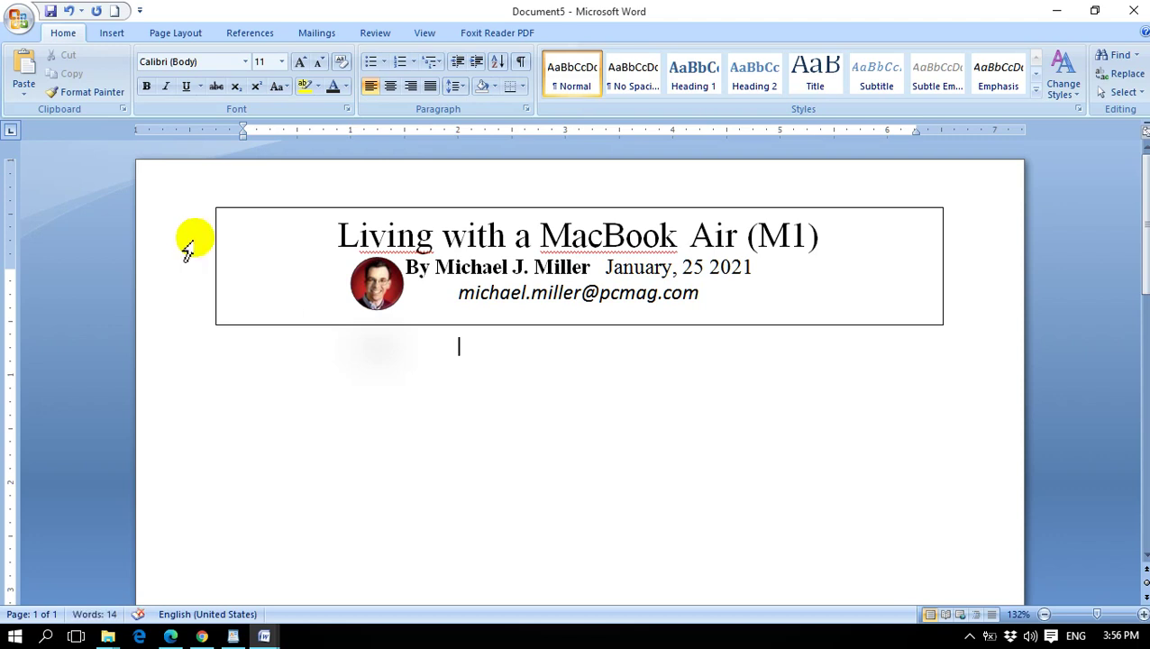
click(257, 352)
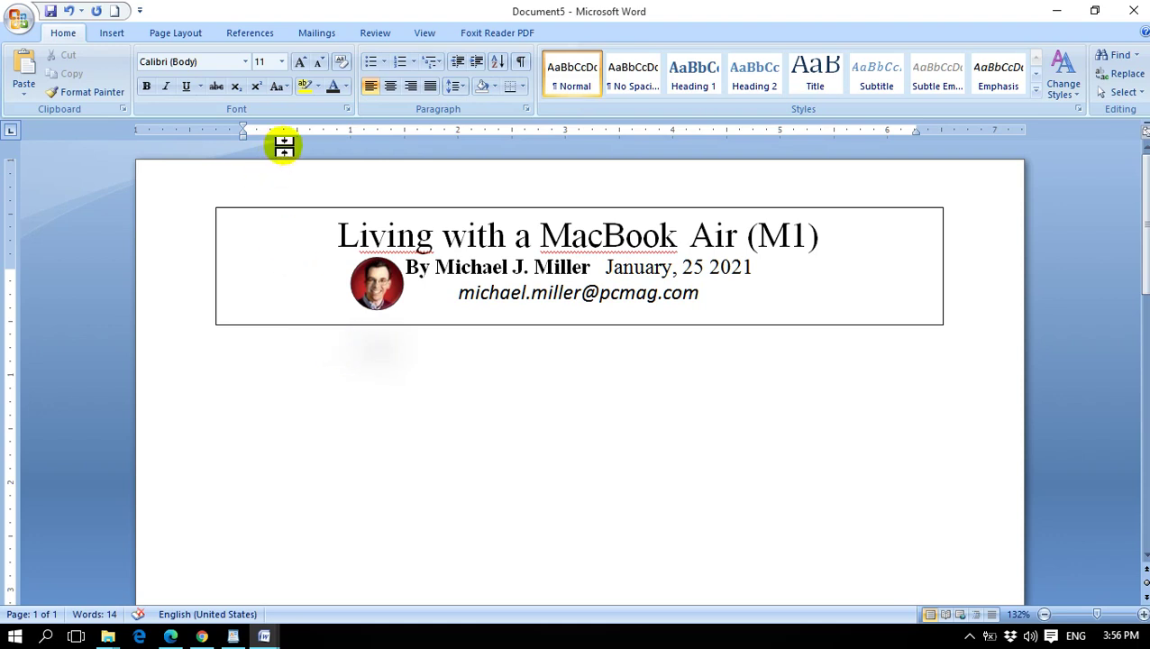
Copy the full article text from WordPad's News-Text.rtf and minimize WordPad.
click(236, 636)
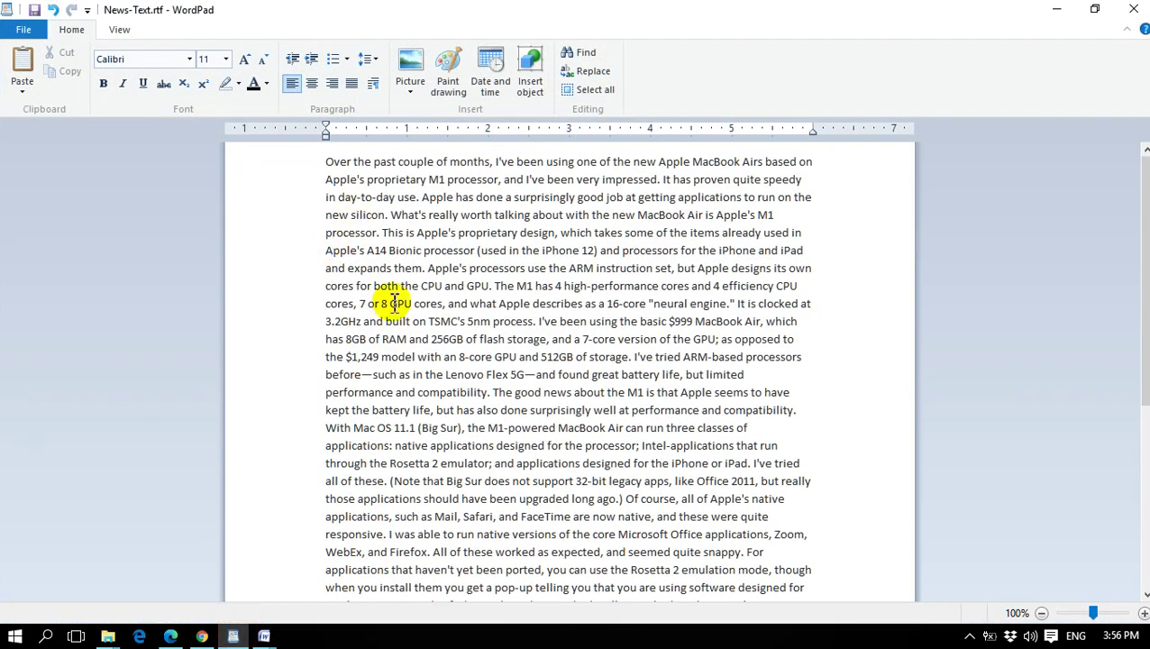
mouse_move(327, 161)
mouse_down()
mouse_move(584, 553)
mouse_move(419, 571)
mouse_up()
right_click(347, 437)
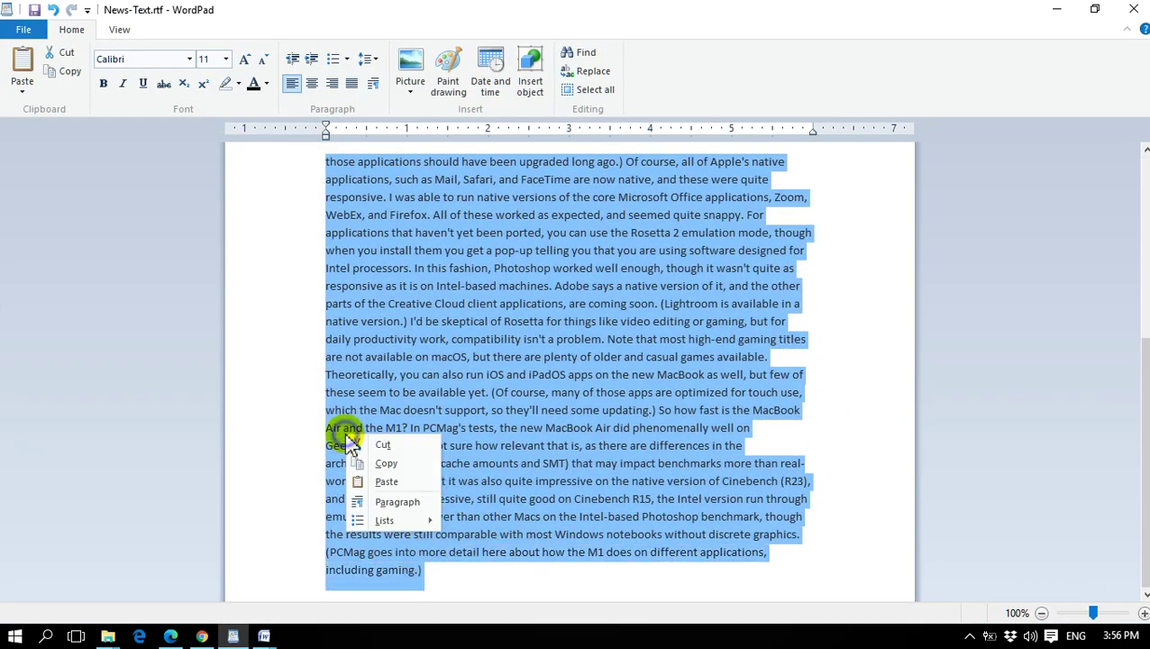
click(388, 464)
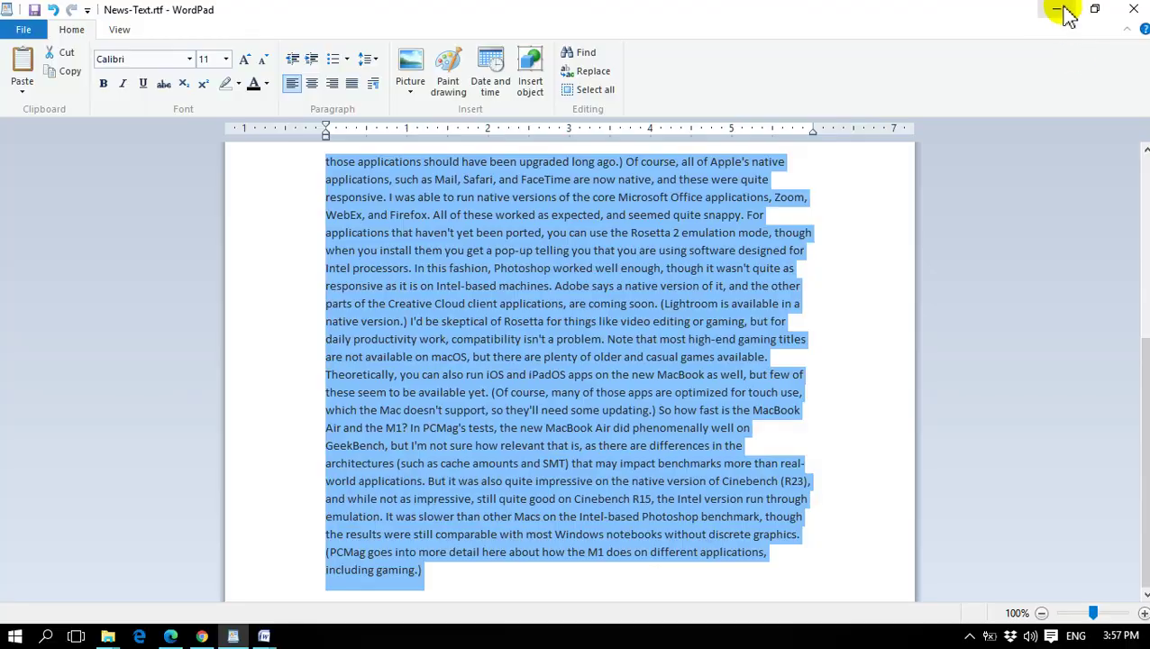
click(1056, 9)
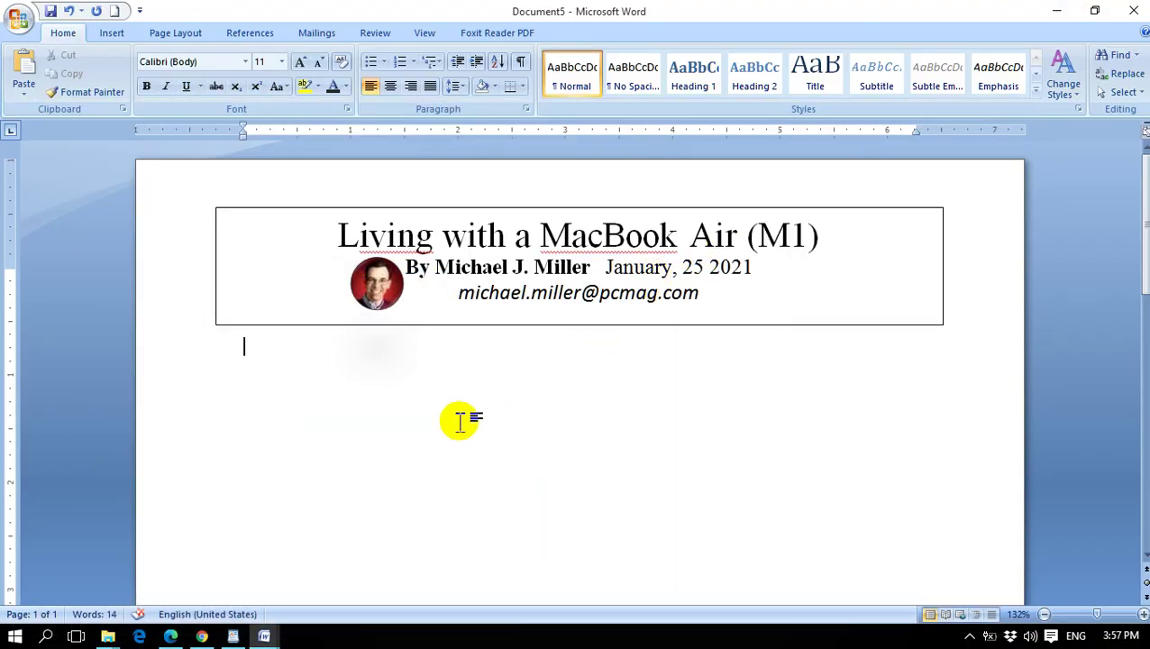
Paste the copied article text beneath the boxed header.
right_click(245, 351)
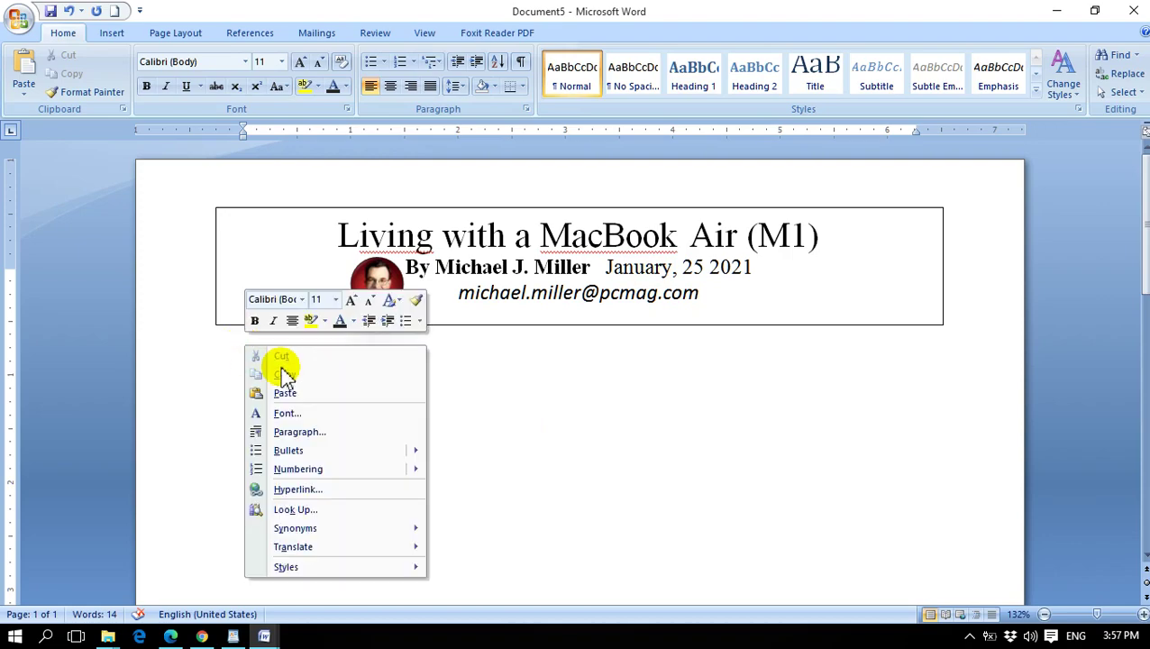
click(301, 394)
scroll(348, 388, up, 2)
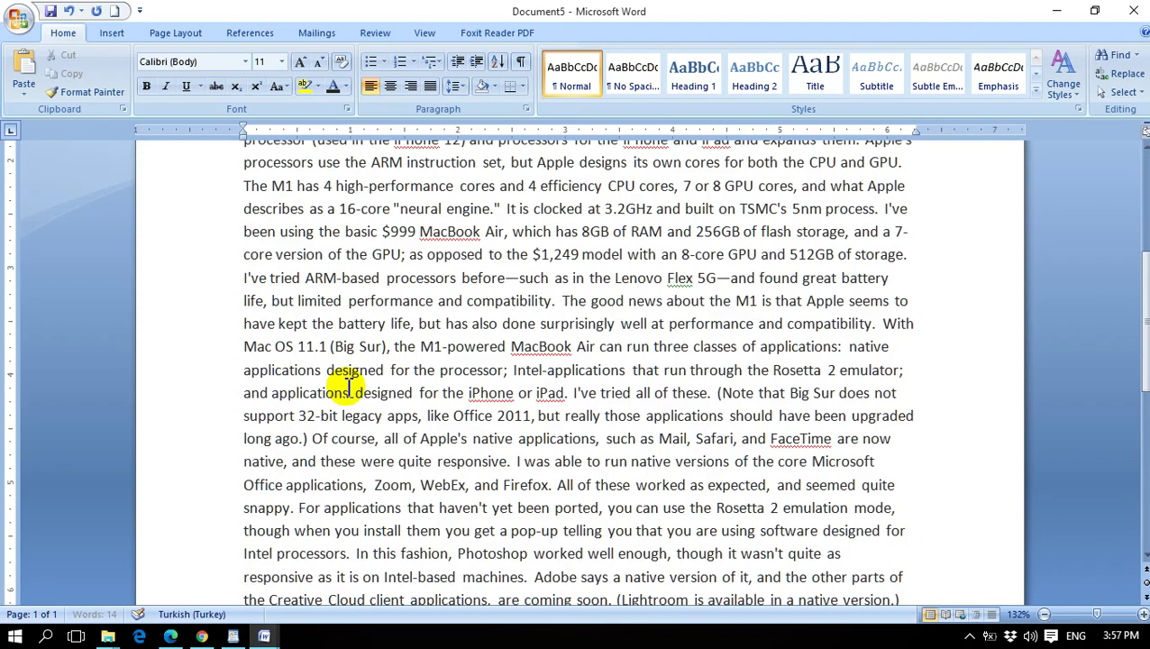
scroll(348, 385, up, 5)
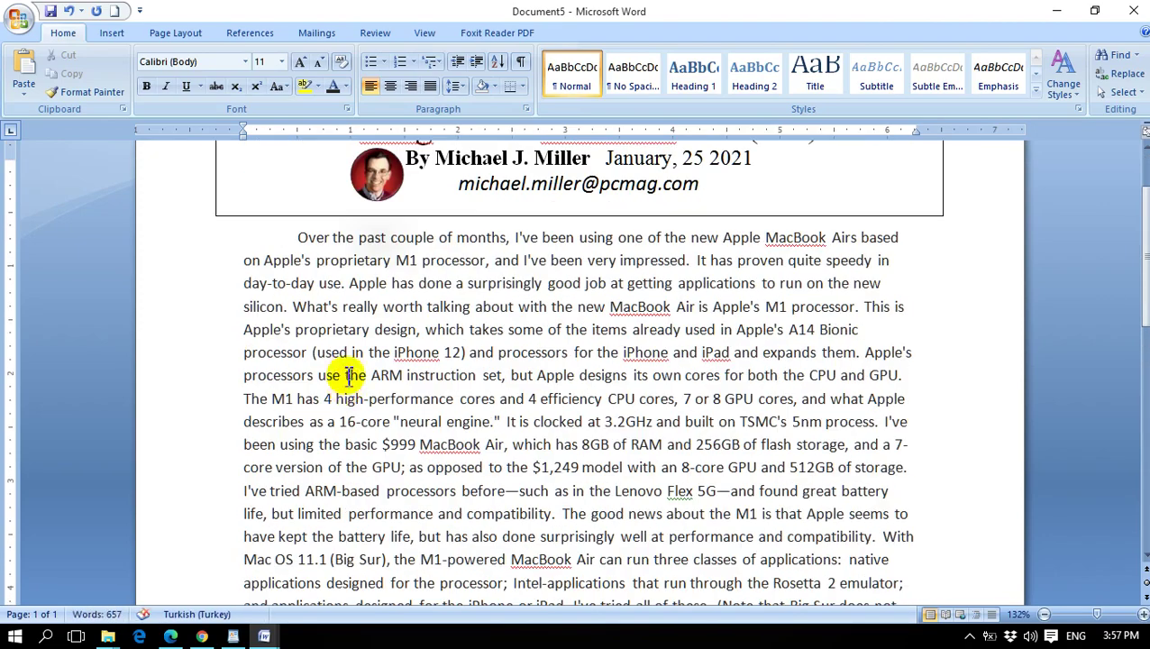
Put the article's first paragraph on its own line and select the whole article body.
click(300, 240)
key(BackSpace)
key(Return)
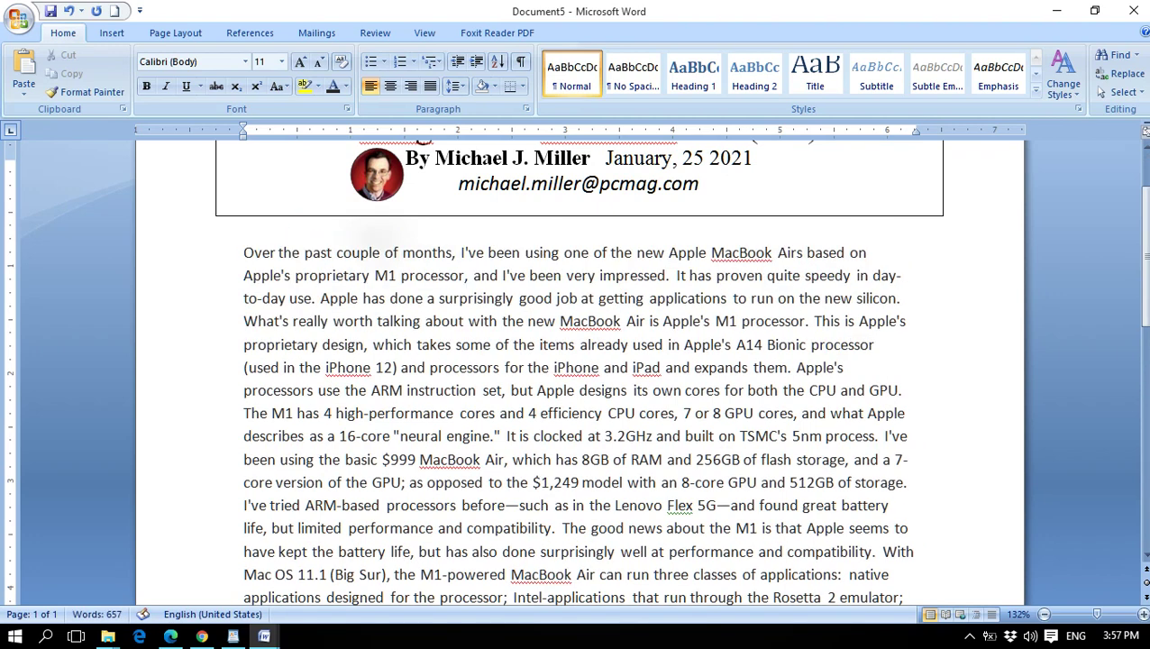
drag(245, 252, 833, 631)
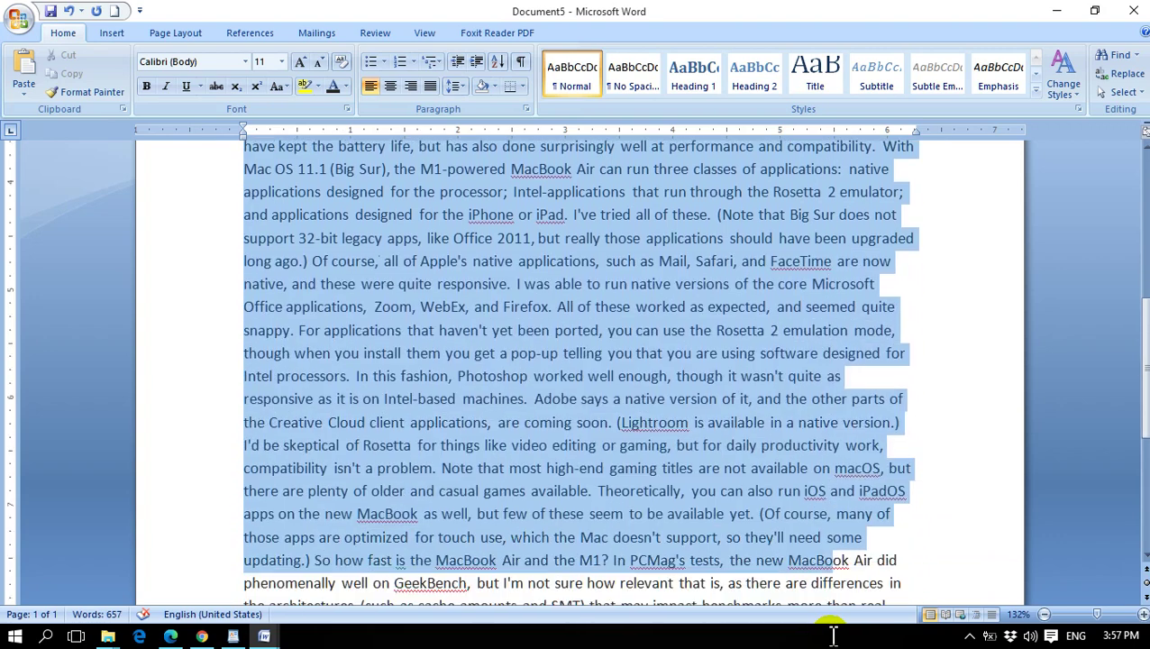
mouse_move(833, 631)
mouse_down()
mouse_move(749, 495)
mouse_move(778, 495)
mouse_up()
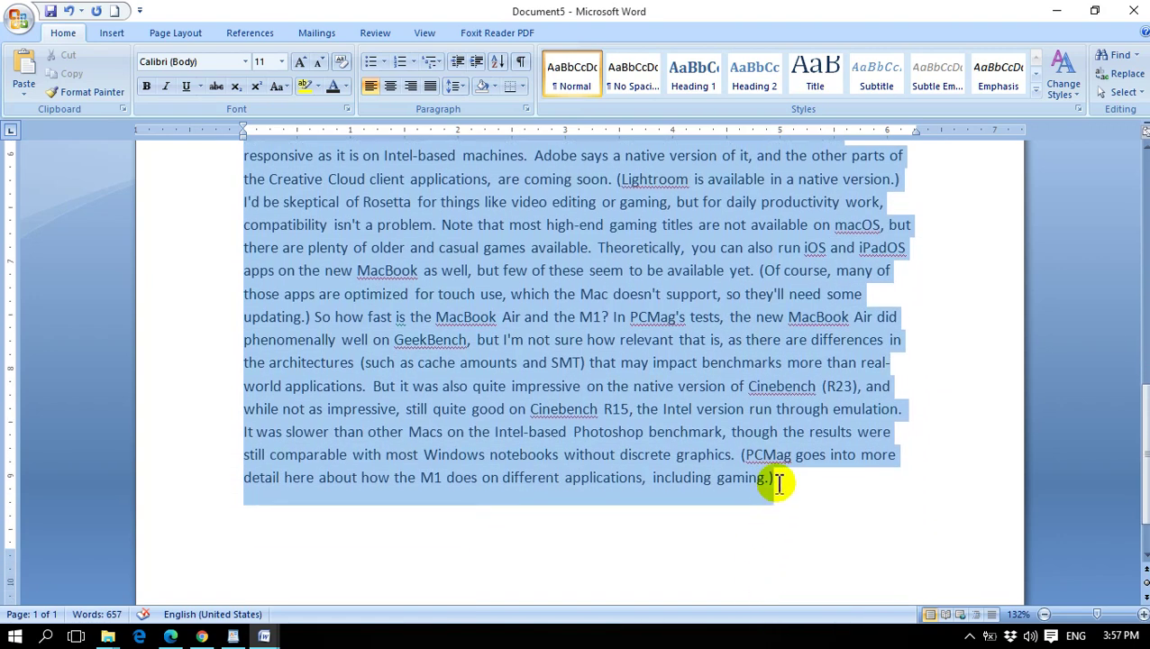
Format the selected article body as justified, 12-point Times New Roman text.
click(430, 85)
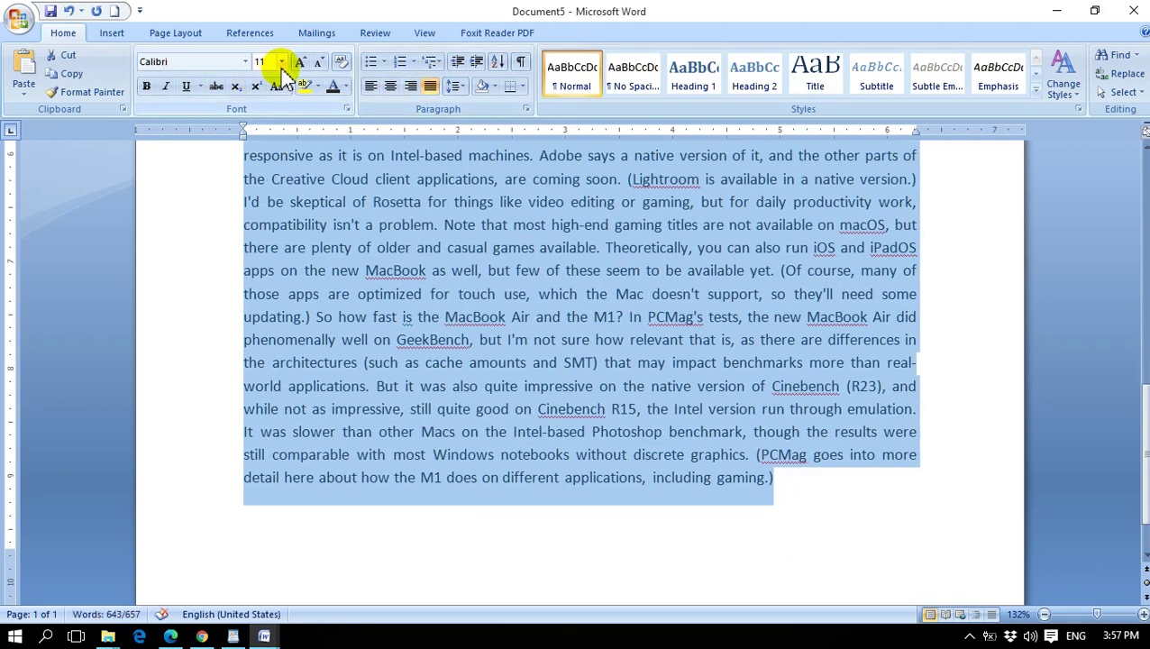
click(245, 62)
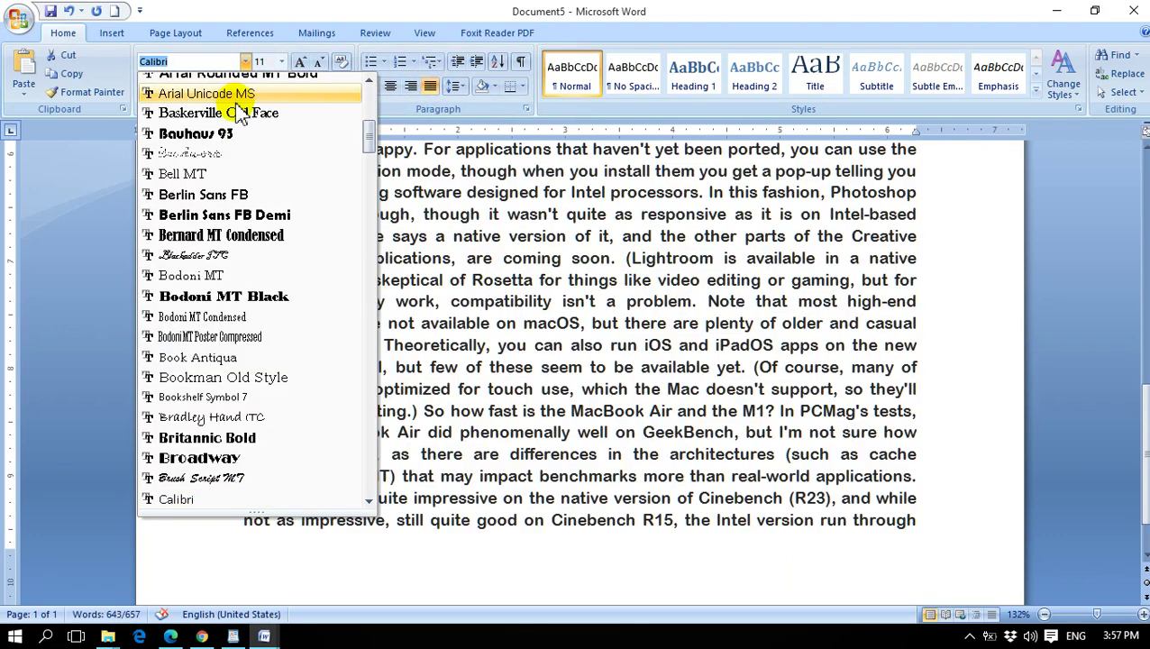
scroll(237, 115, up, 4)
scroll(236, 131, up, 3)
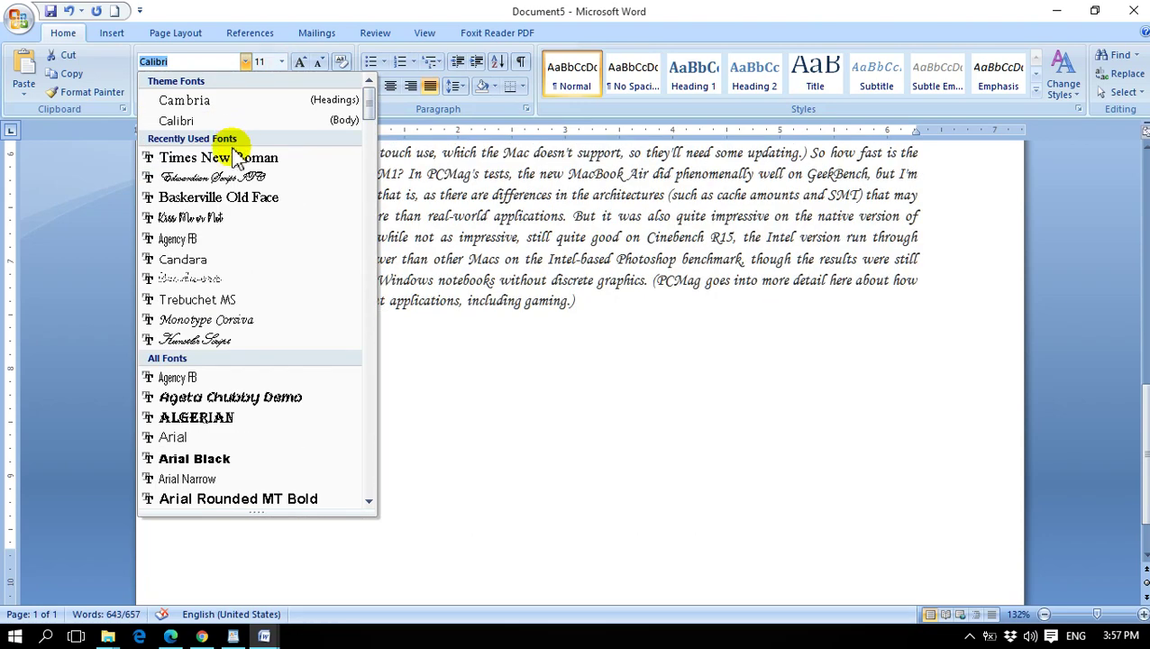
click(233, 158)
click(280, 62)
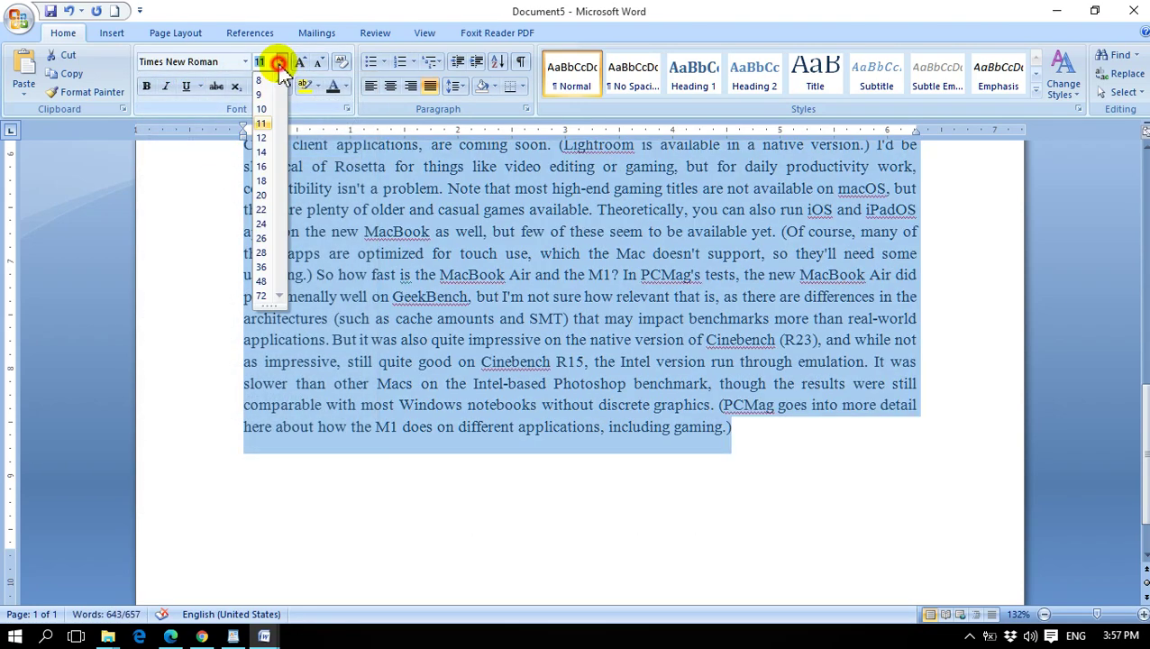
click(261, 136)
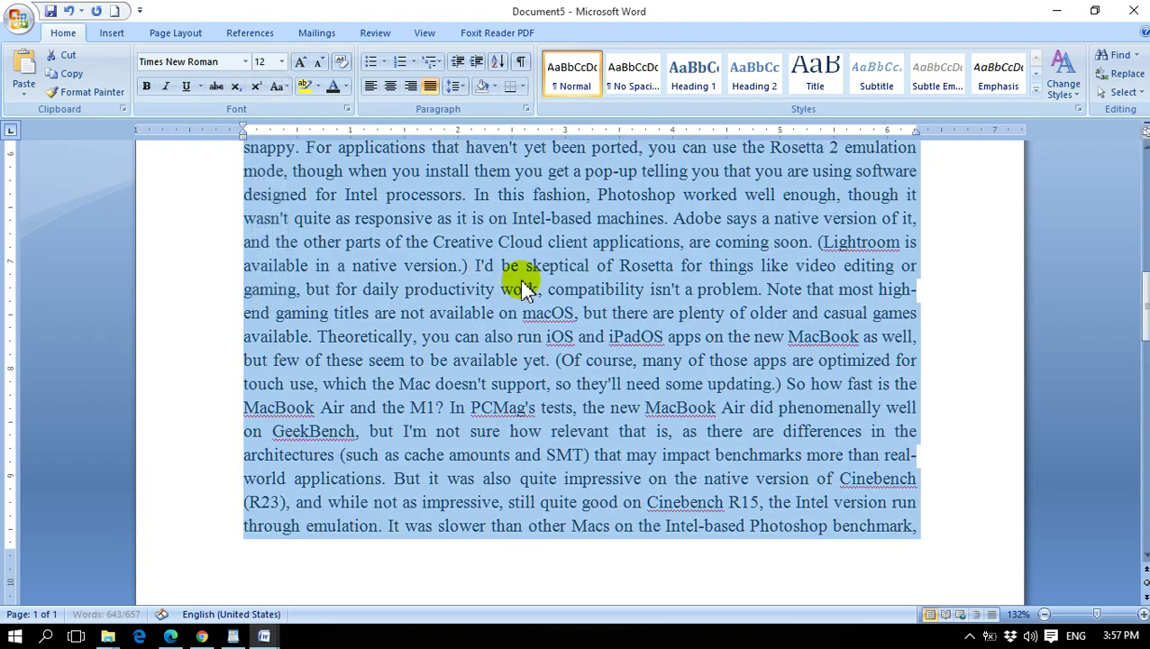
scroll(796, 379, up, 3)
scroll(799, 385, up, 4)
scroll(798, 385, up, 3)
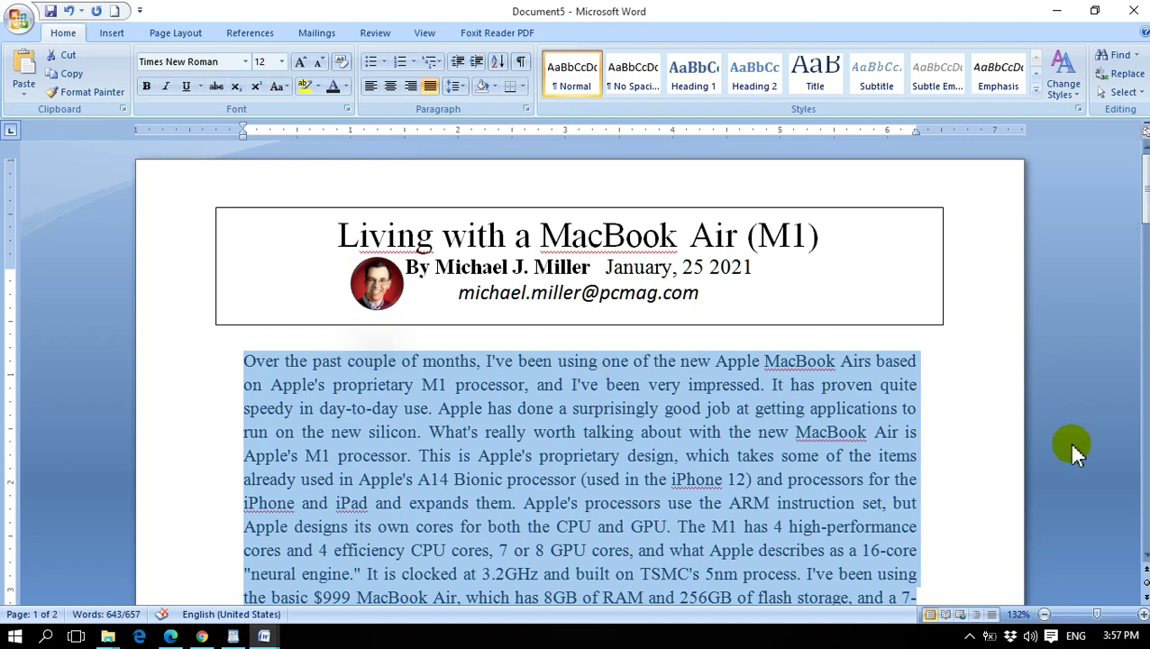
Zoom out to 80% to view both pages side by side, then select the article text.
click(1044, 616)
click(1044, 616)
click(1043, 616)
click(1044, 615)
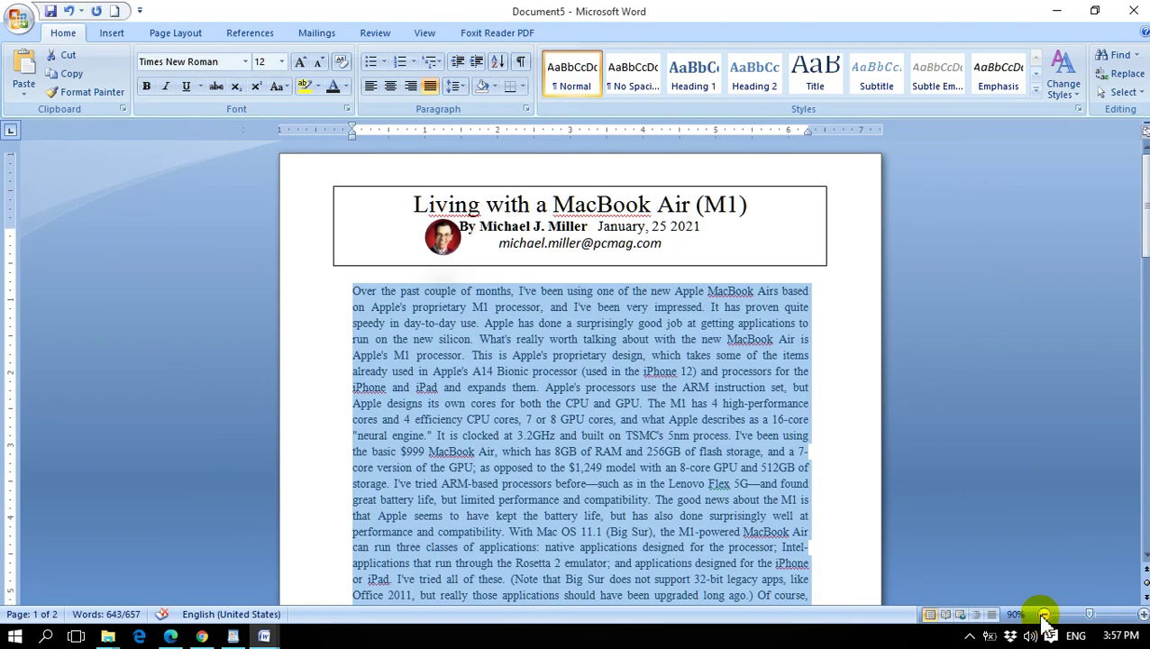
click(1044, 615)
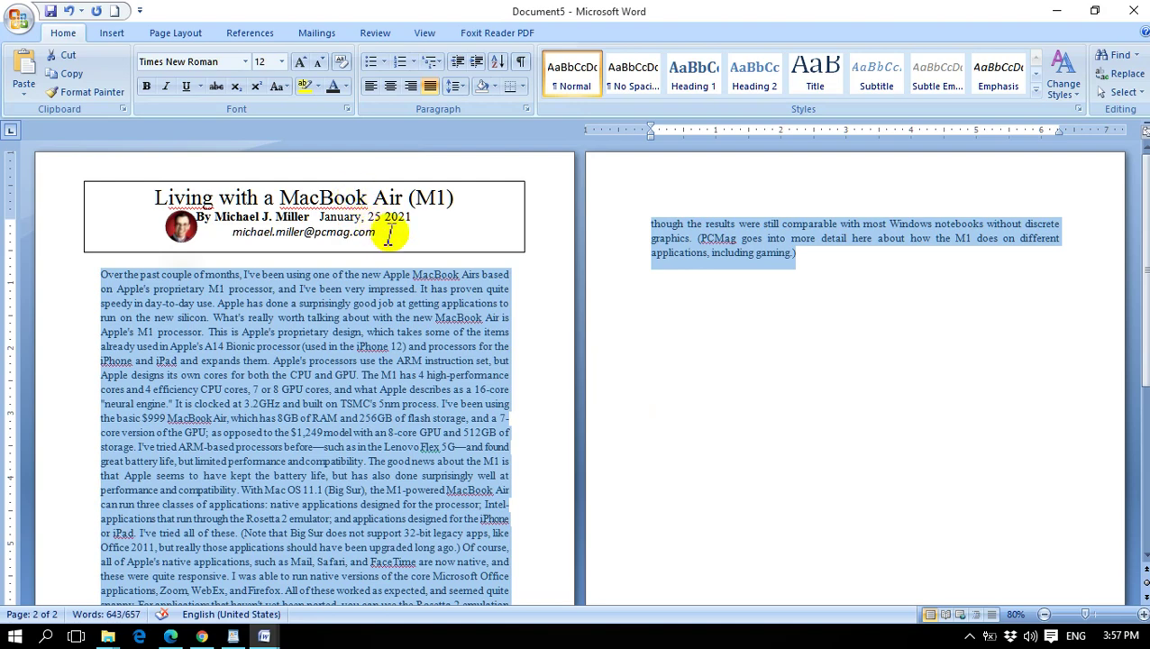
click(180, 225)
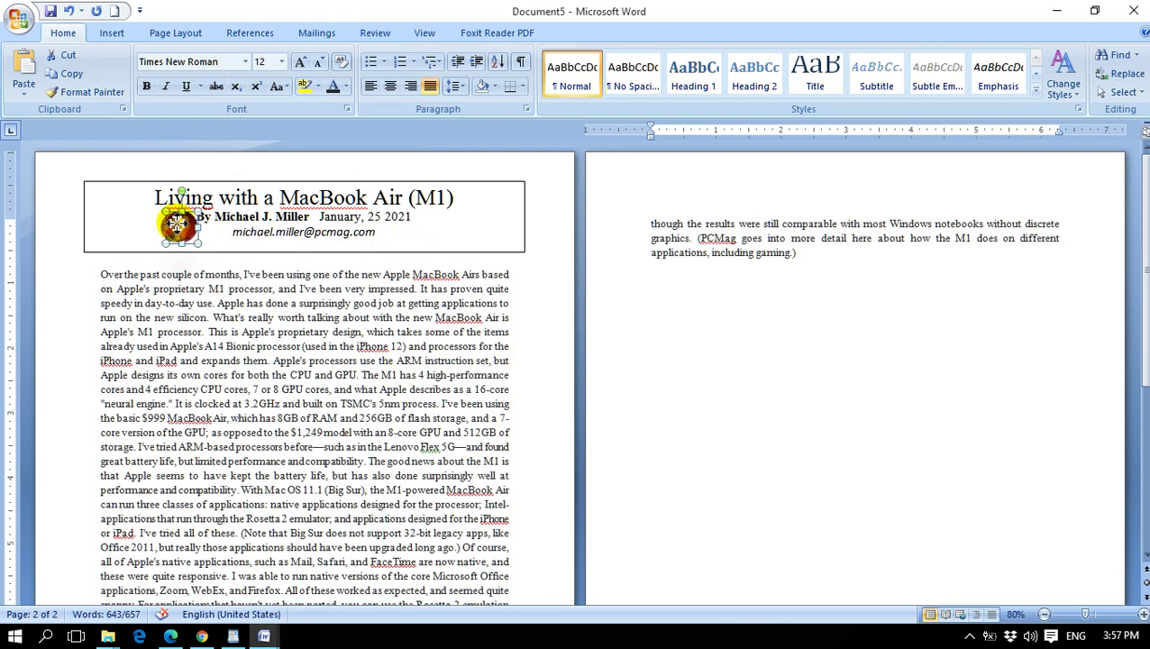
click(635, 320)
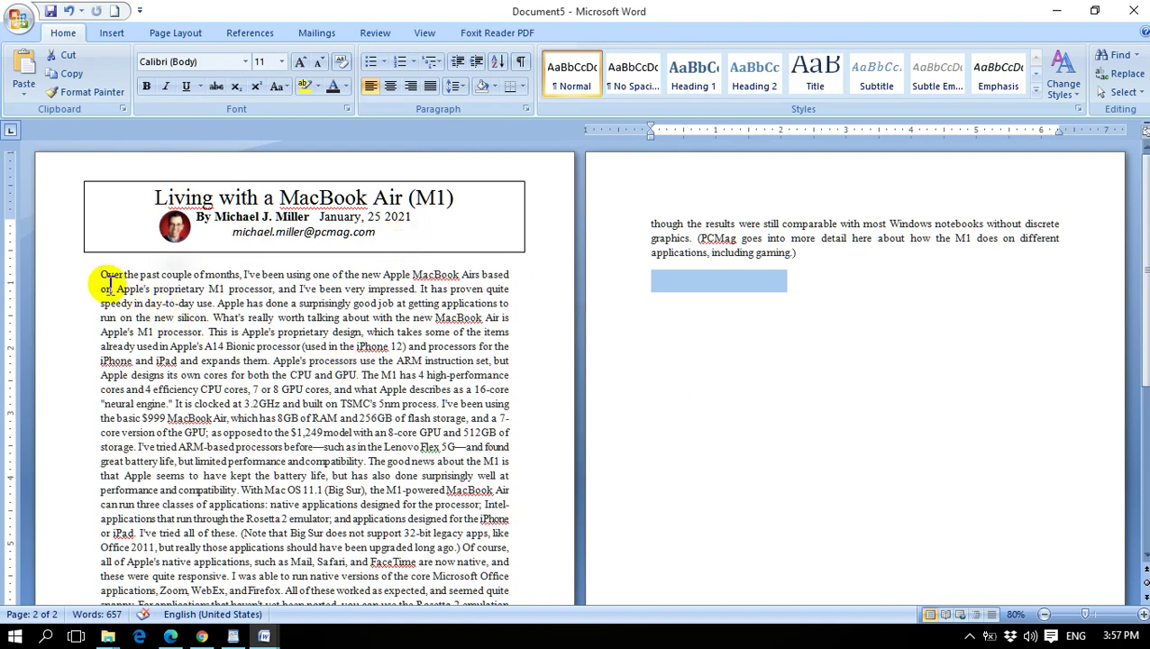
mouse_move(99, 277)
mouse_down()
mouse_move(550, 546)
mouse_move(926, 130)
mouse_move(797, 218)
mouse_up()
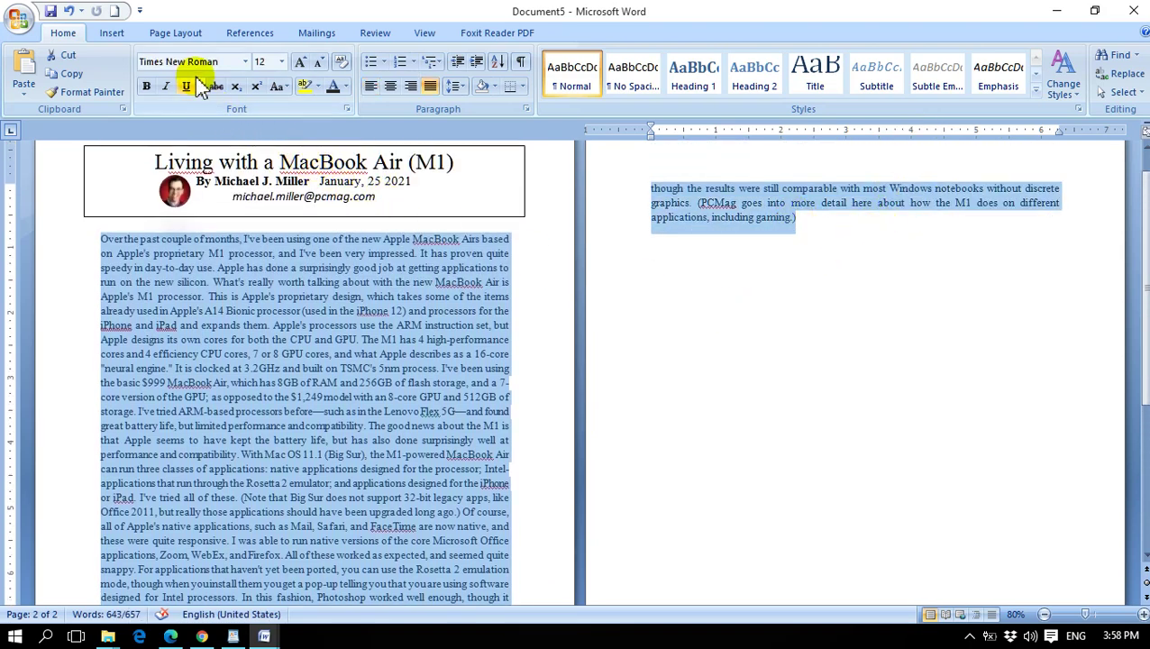
Split the article body into two columns.
click(112, 36)
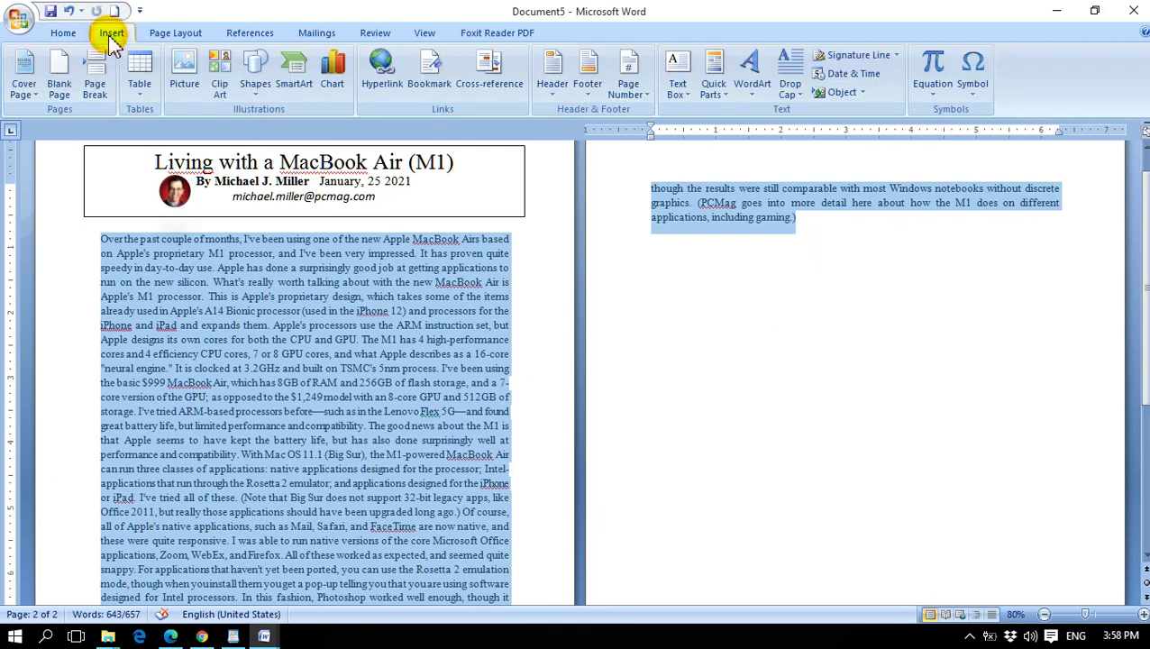
click(160, 33)
click(261, 86)
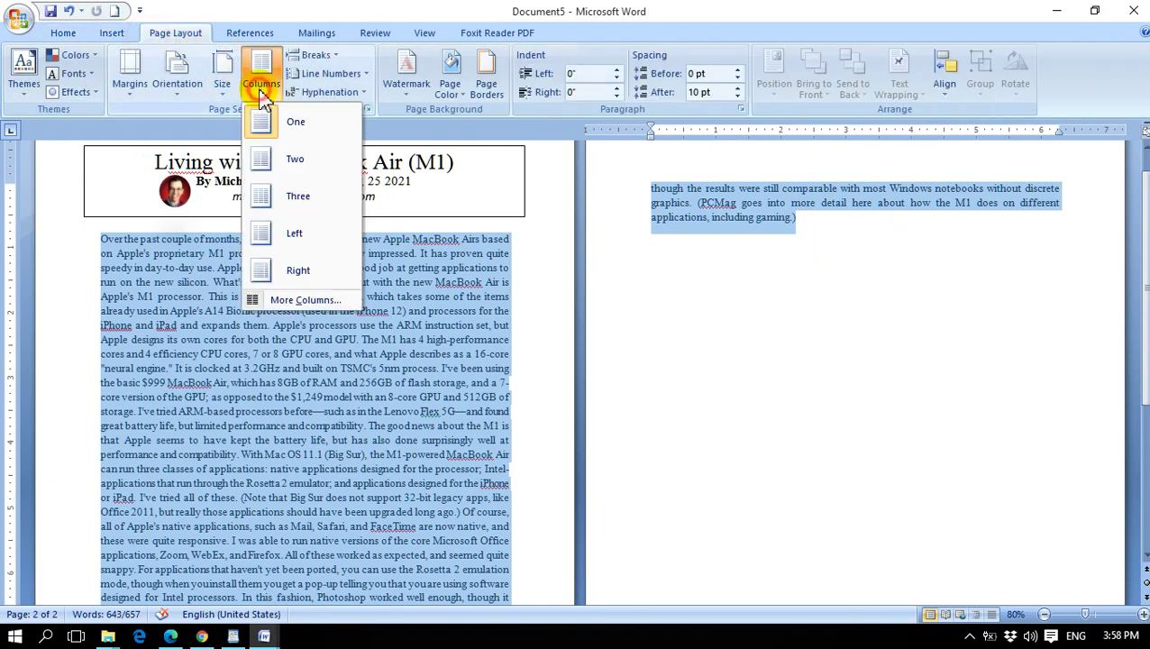
click(296, 162)
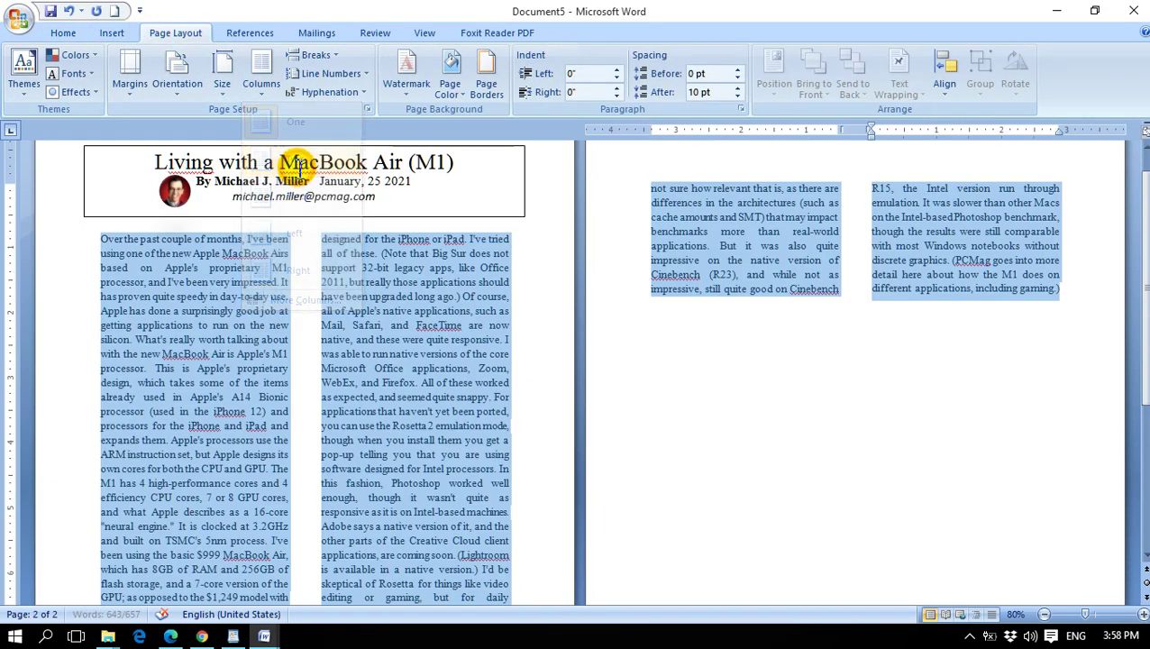
click(261, 85)
click(293, 302)
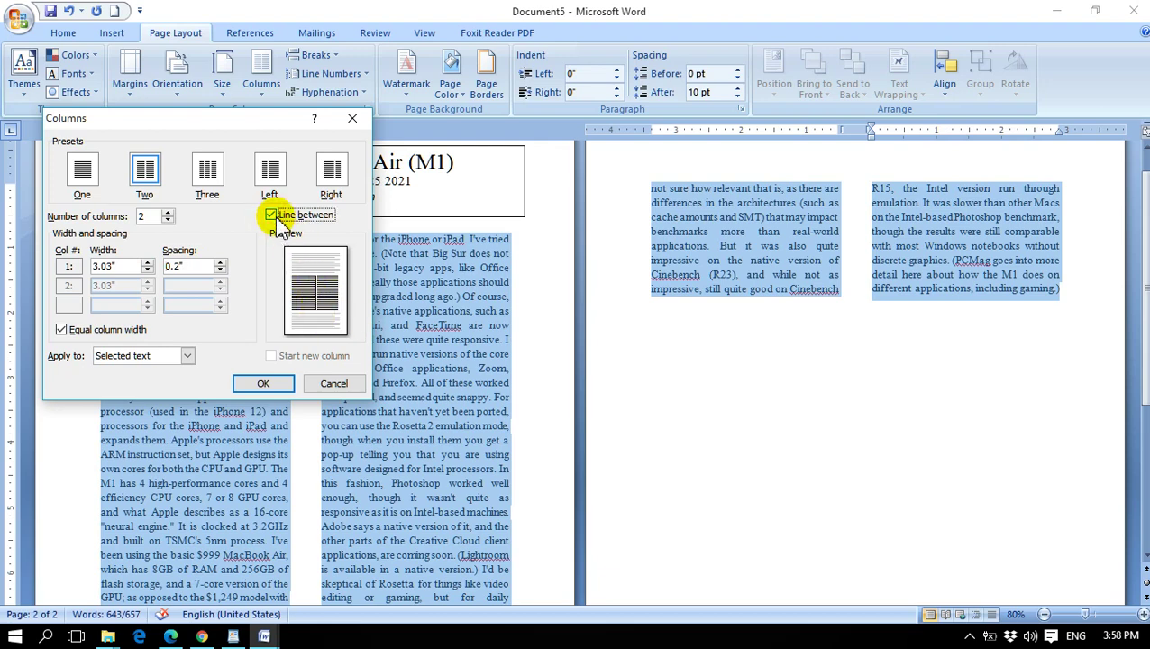
click(279, 387)
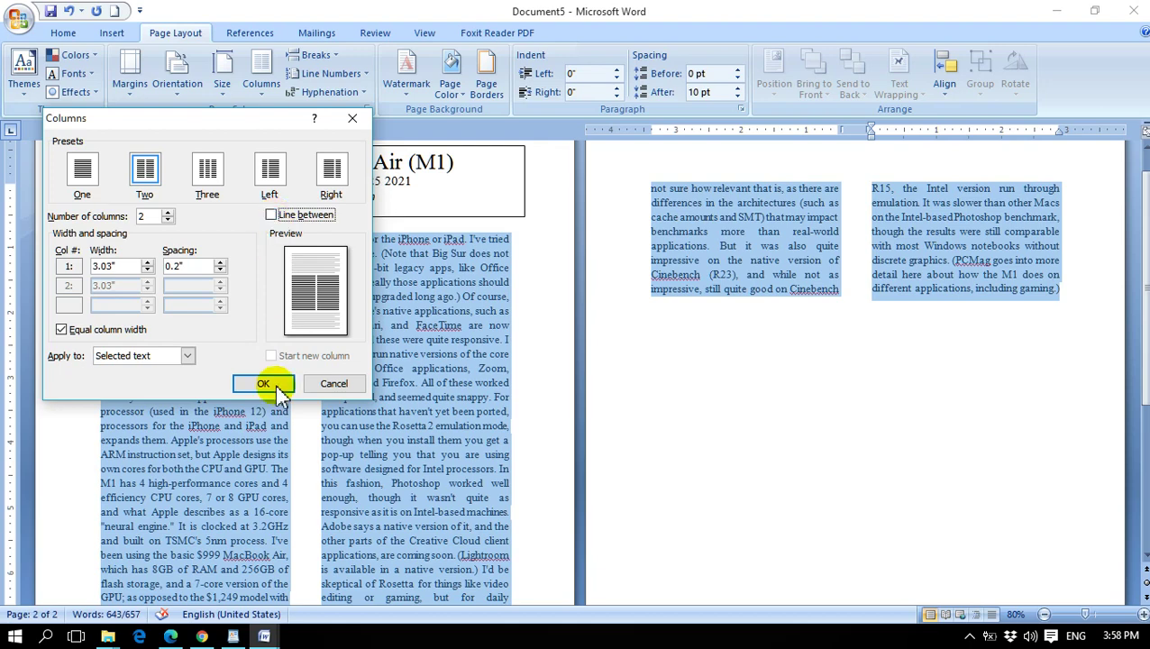
click(281, 389)
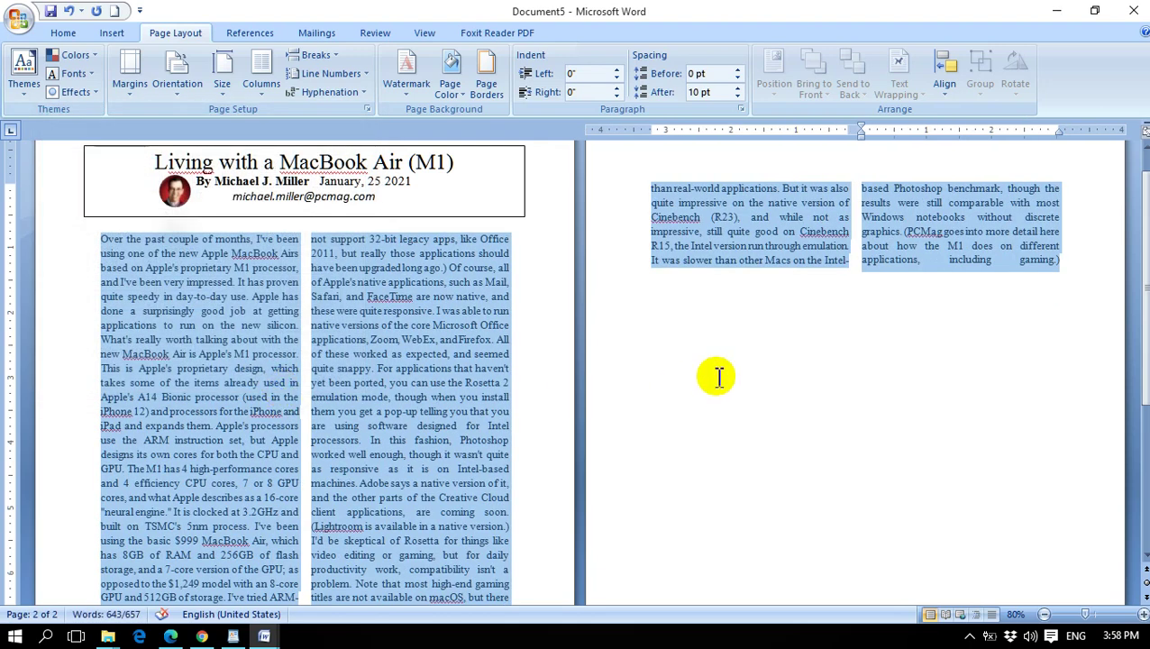
Add a vertical line between the two columns and deselect the text.
click(268, 106)
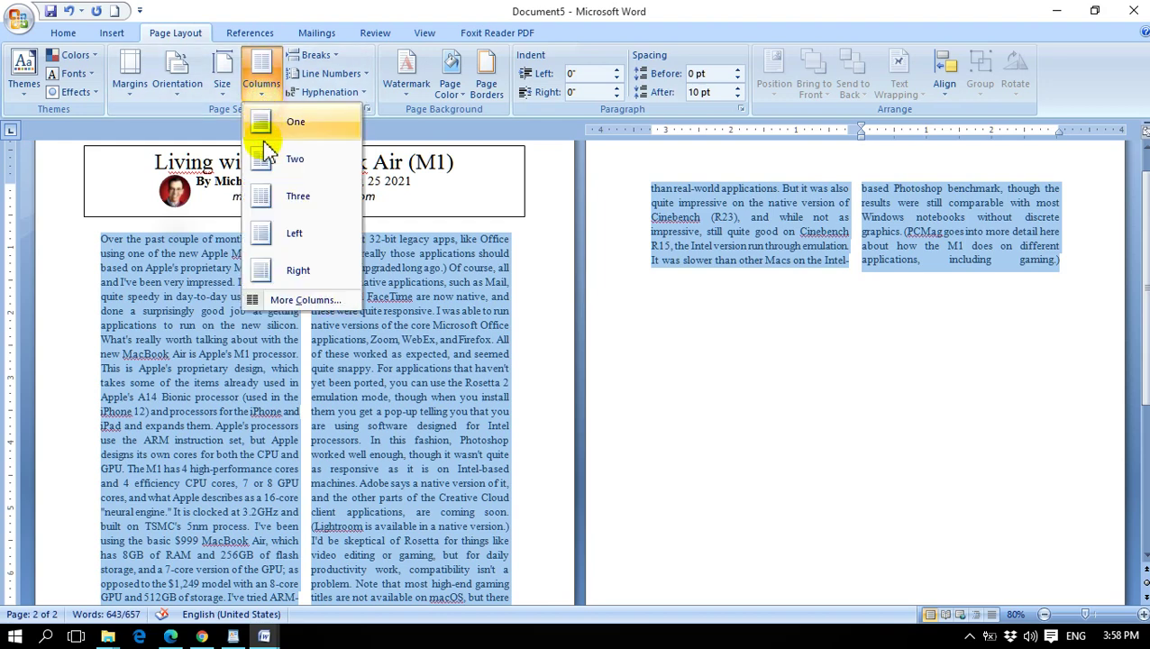
click(280, 299)
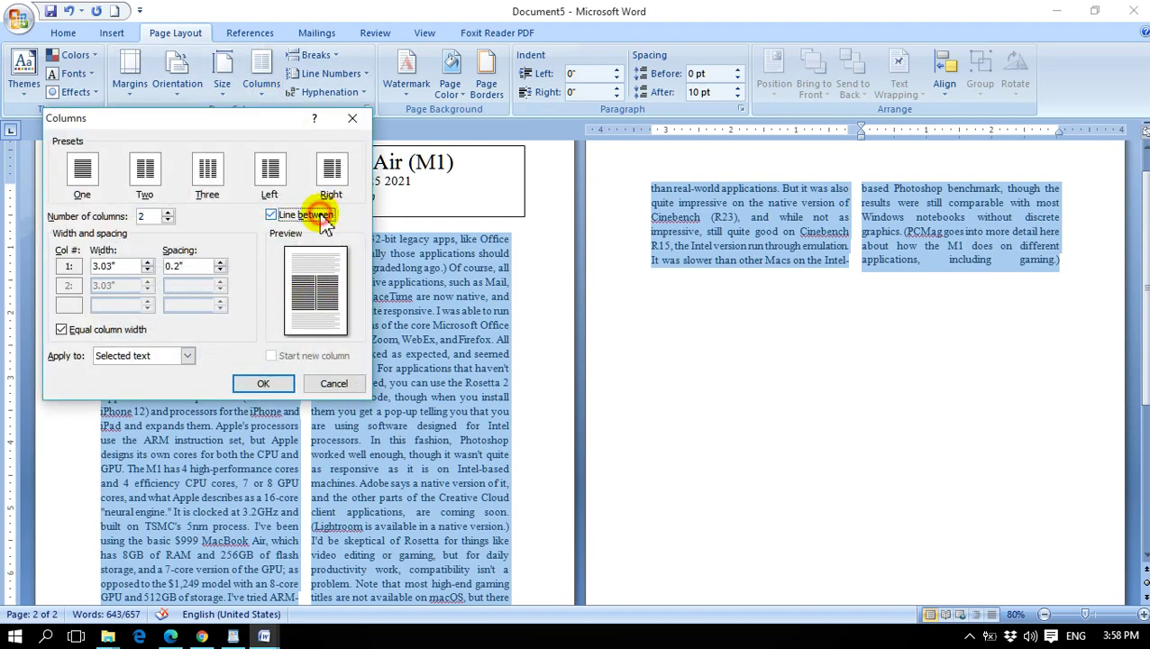
click(263, 383)
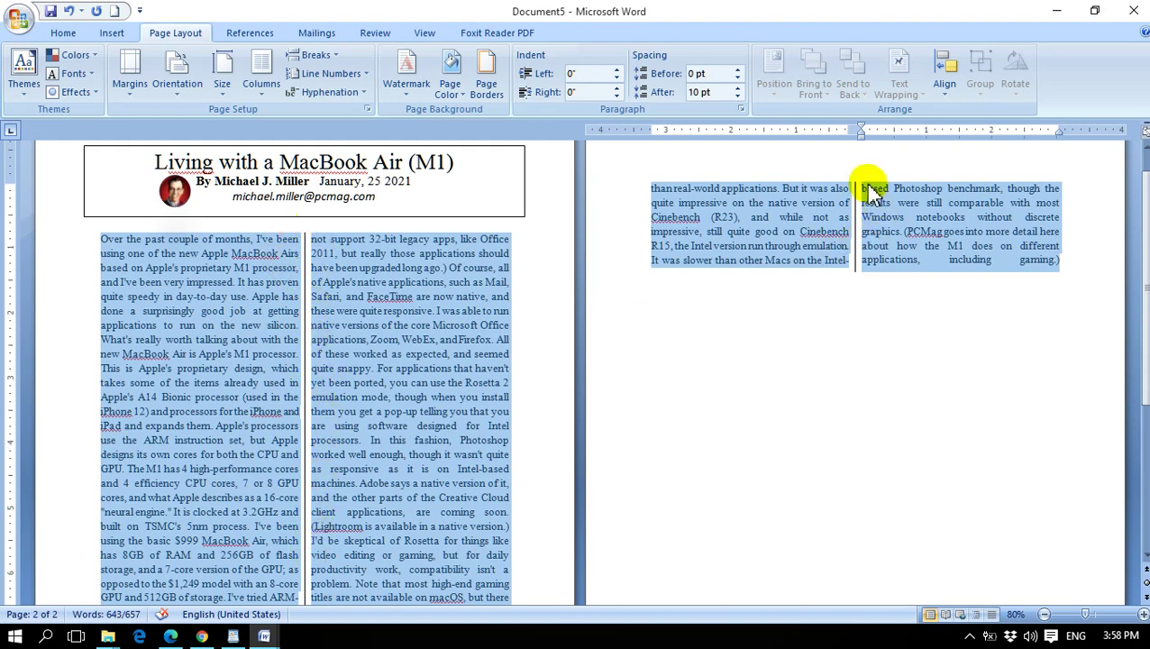
click(528, 291)
scroll(413, 342, down, 3)
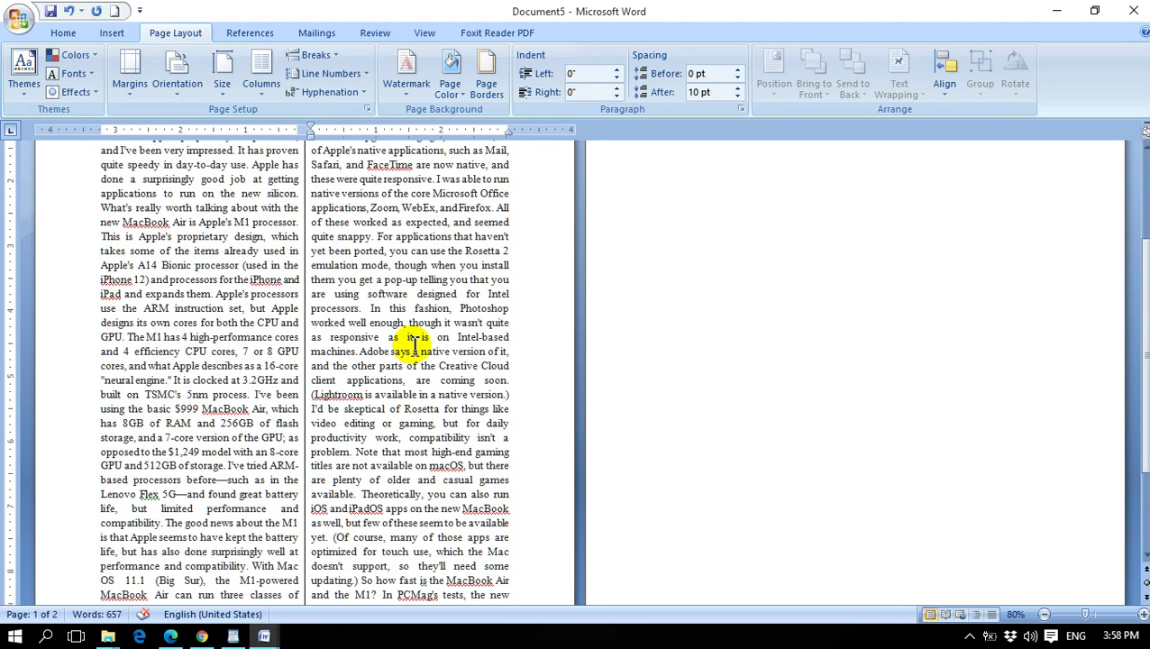
scroll(413, 343, down, 4)
scroll(413, 343, up, 4)
scroll(413, 343, up, 5)
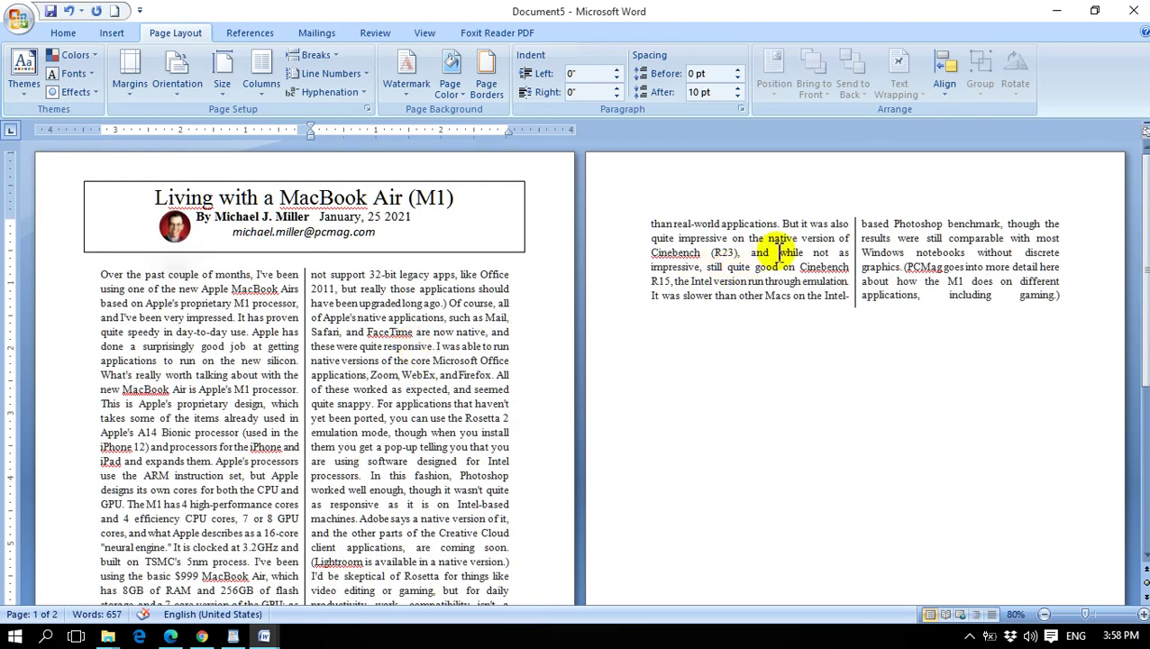
Insert m1 macbook air.jpg from the news images folder into the article.
click(114, 36)
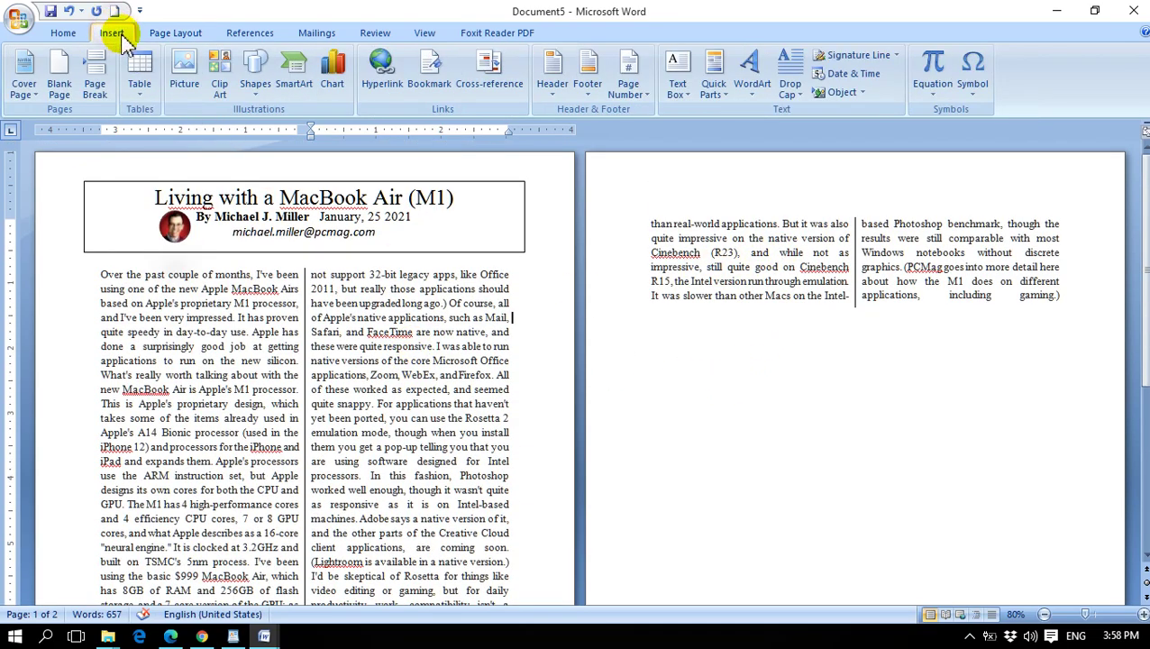
click(184, 70)
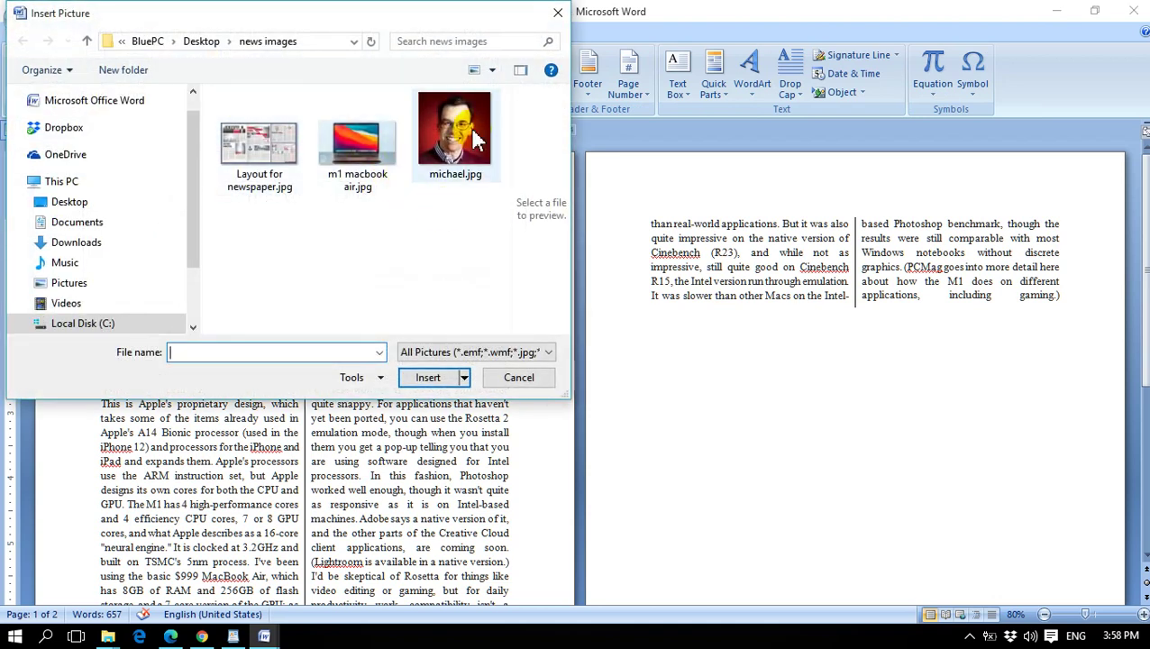
click(475, 138)
click(362, 152)
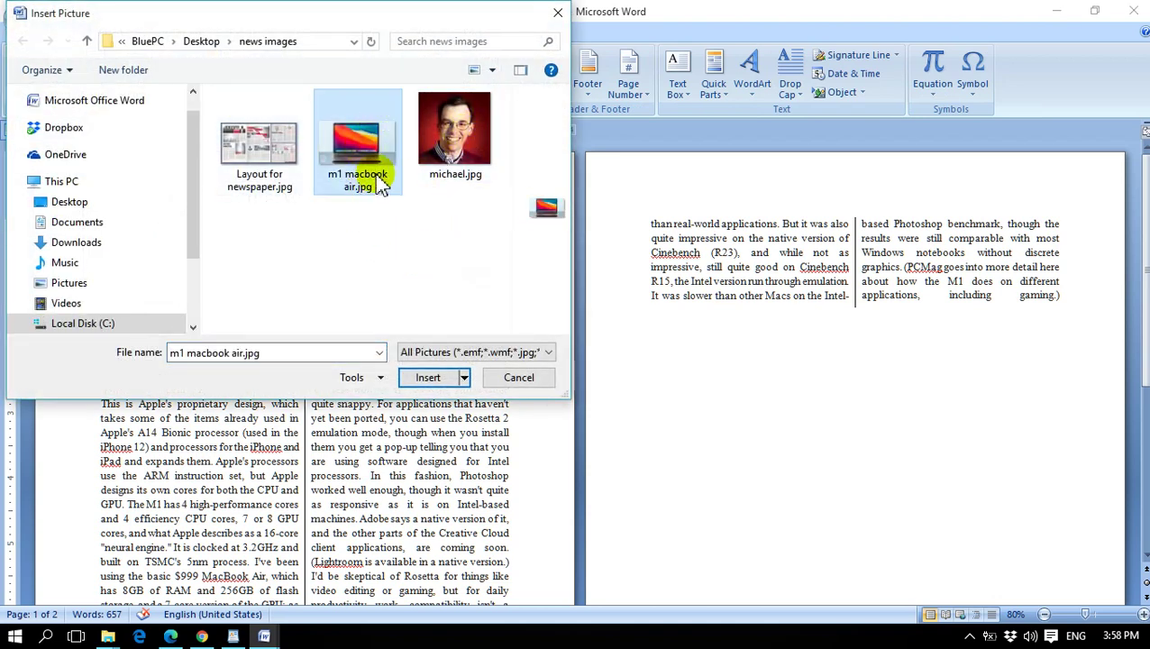
click(428, 379)
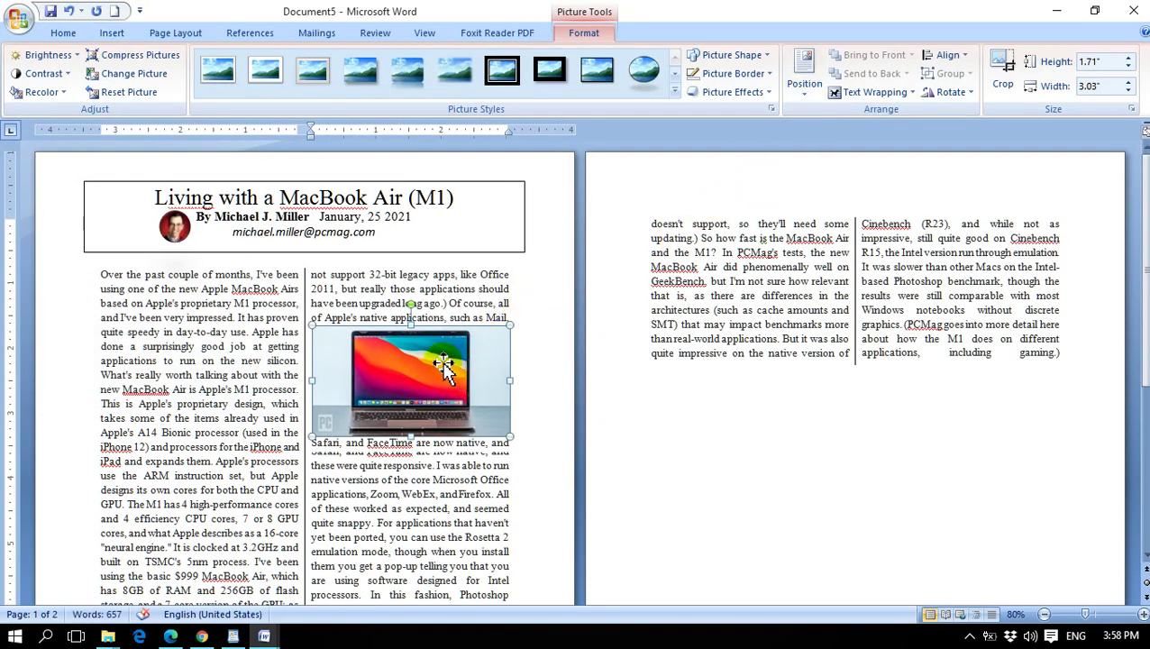
click(806, 90)
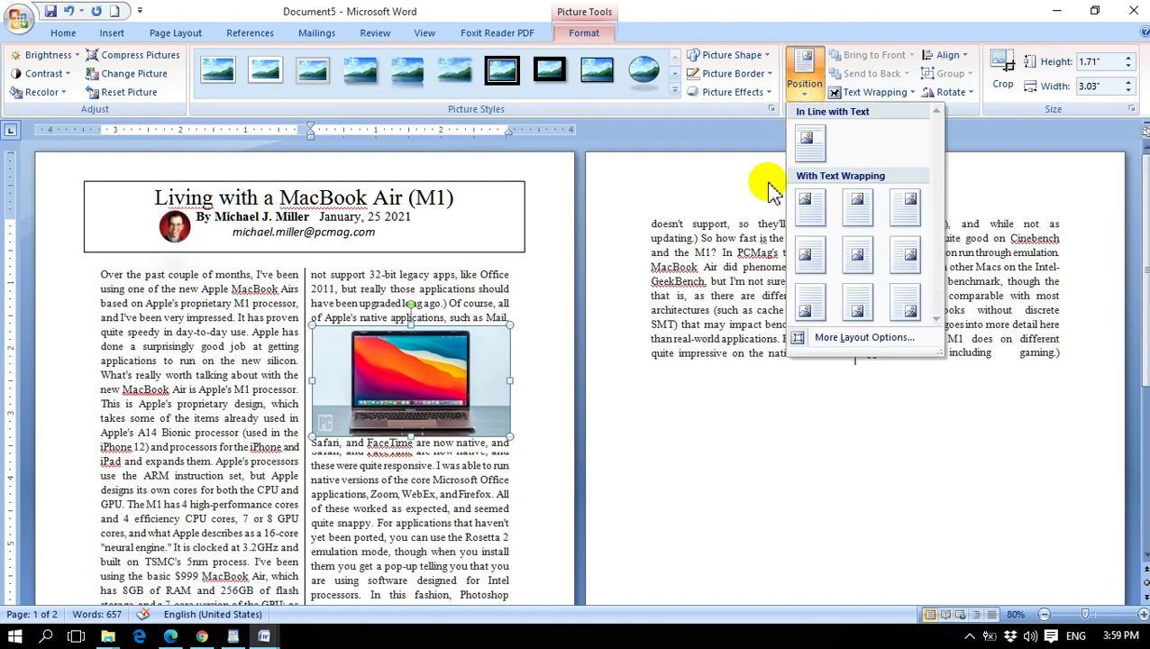
Give the MacBook photo a square text-wrapping position.
click(857, 259)
scroll(405, 419, down, 2)
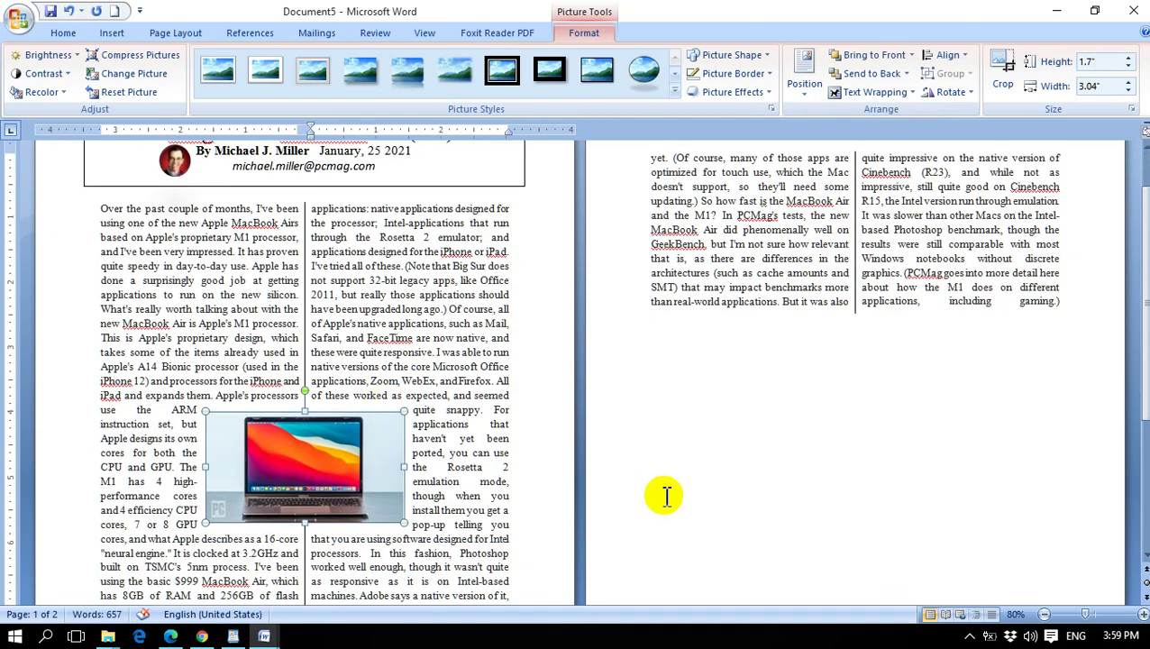
scroll(609, 442, down, 4)
scroll(608, 442, down, 2)
scroll(606, 445, up, 4)
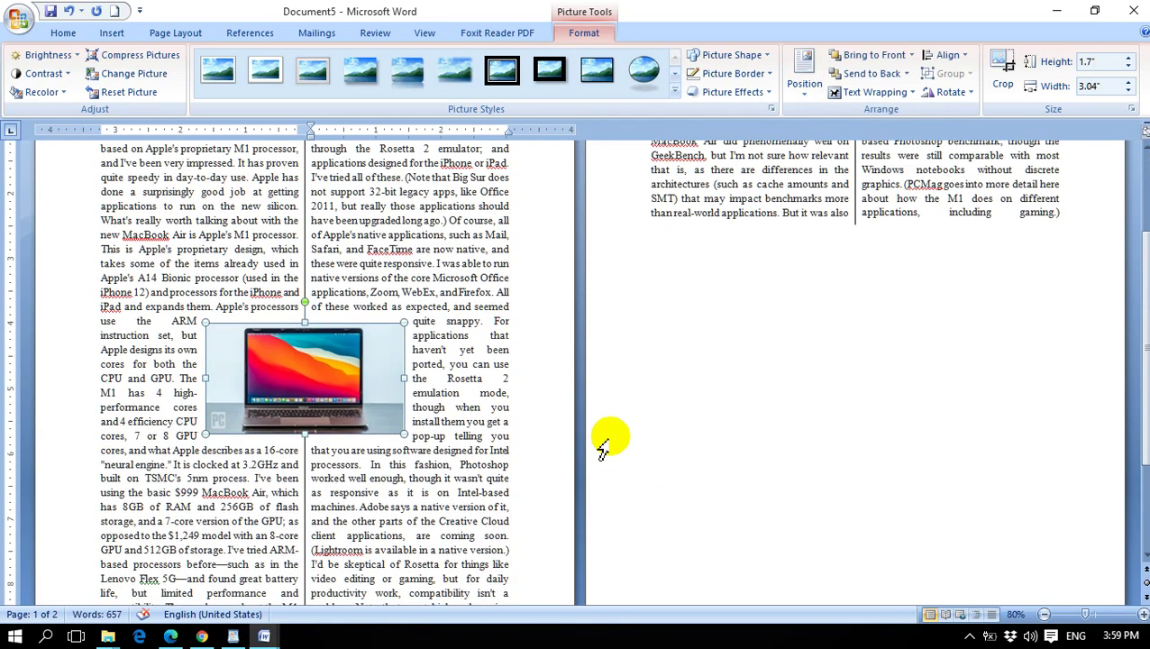
scroll(603, 448, up, 5)
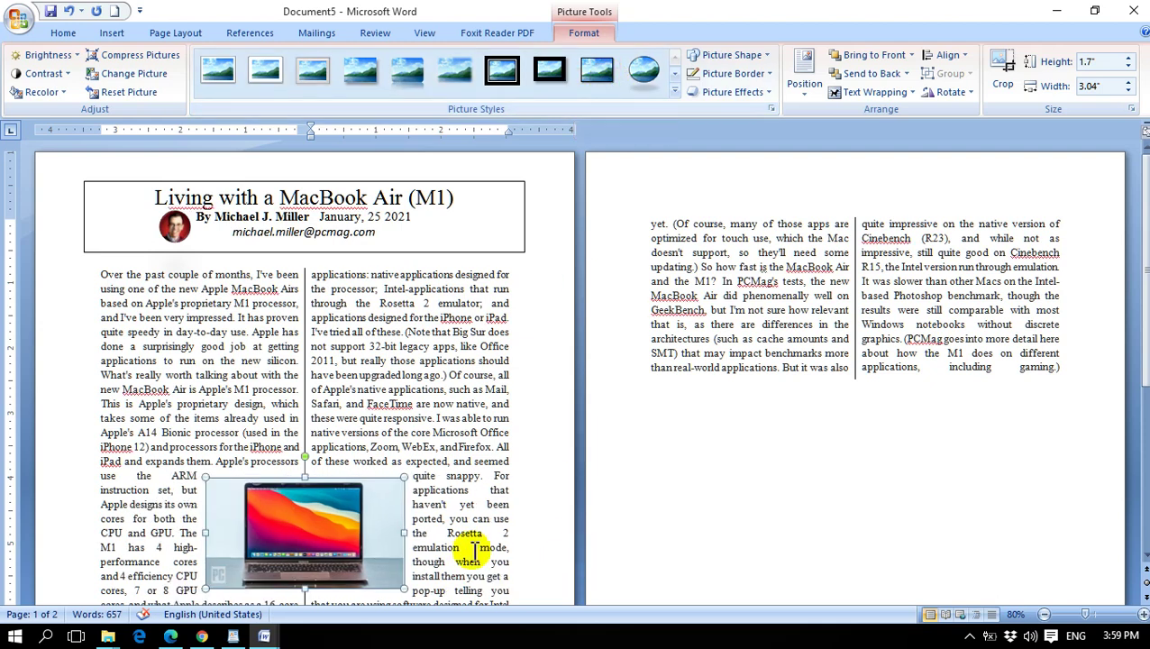
Move the photo to the top of the right-hand column and deselect it.
mouse_move(347, 523)
mouse_down()
mouse_move(448, 365)
mouse_move(431, 310)
mouse_move(415, 325)
mouse_up()
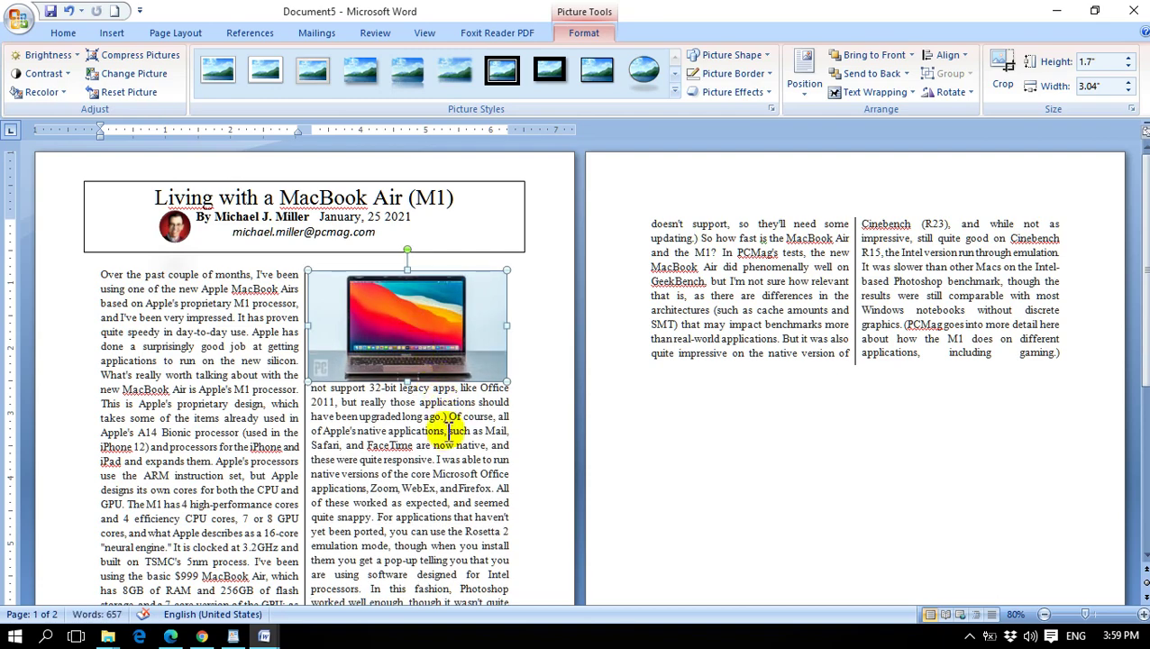
click(658, 461)
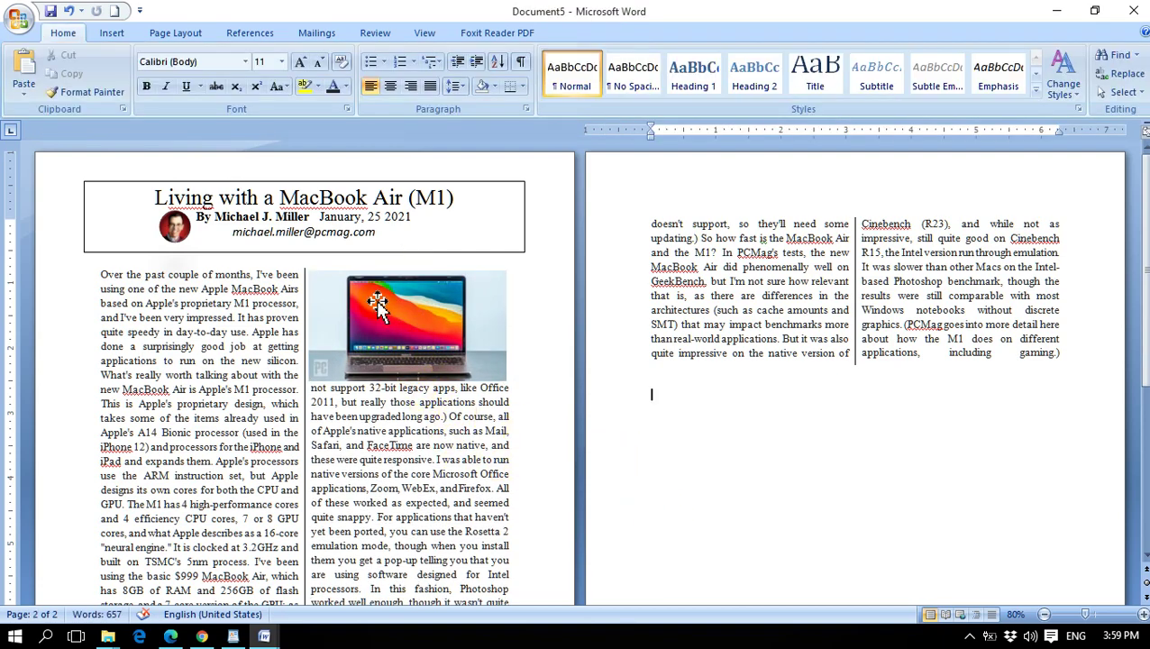
scroll(397, 410, down, 5)
scroll(397, 419, down, 2)
scroll(397, 420, up, 4)
scroll(397, 433, up, 3)
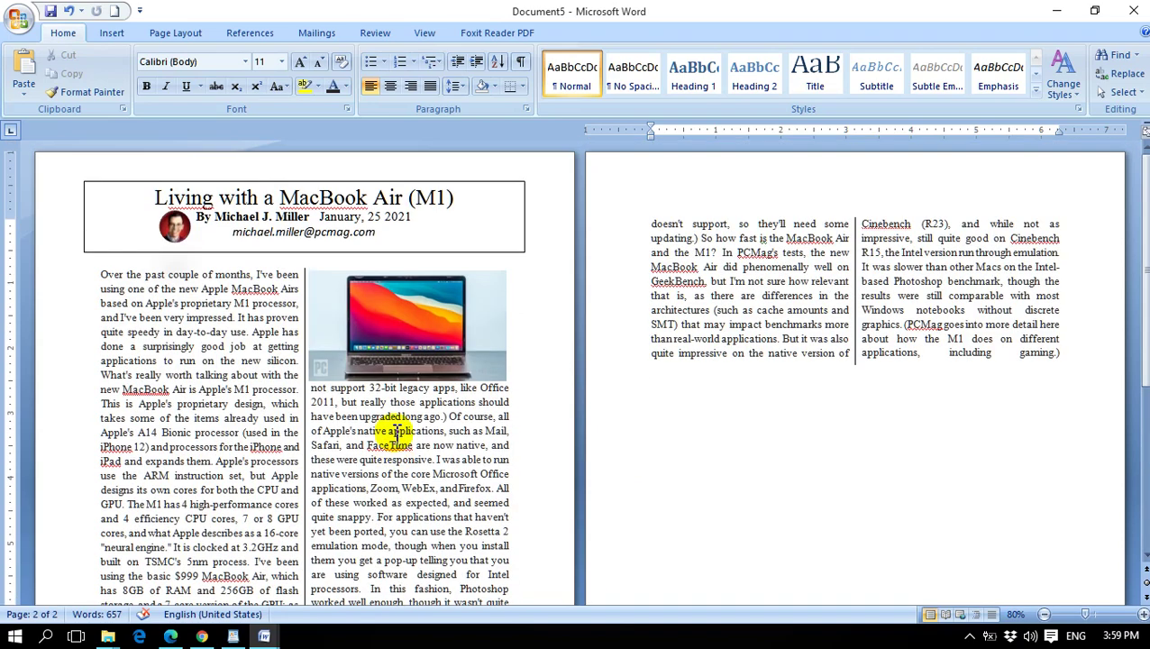
Apply the DO NOT COPY 1 watermark to the article's pages.
click(112, 32)
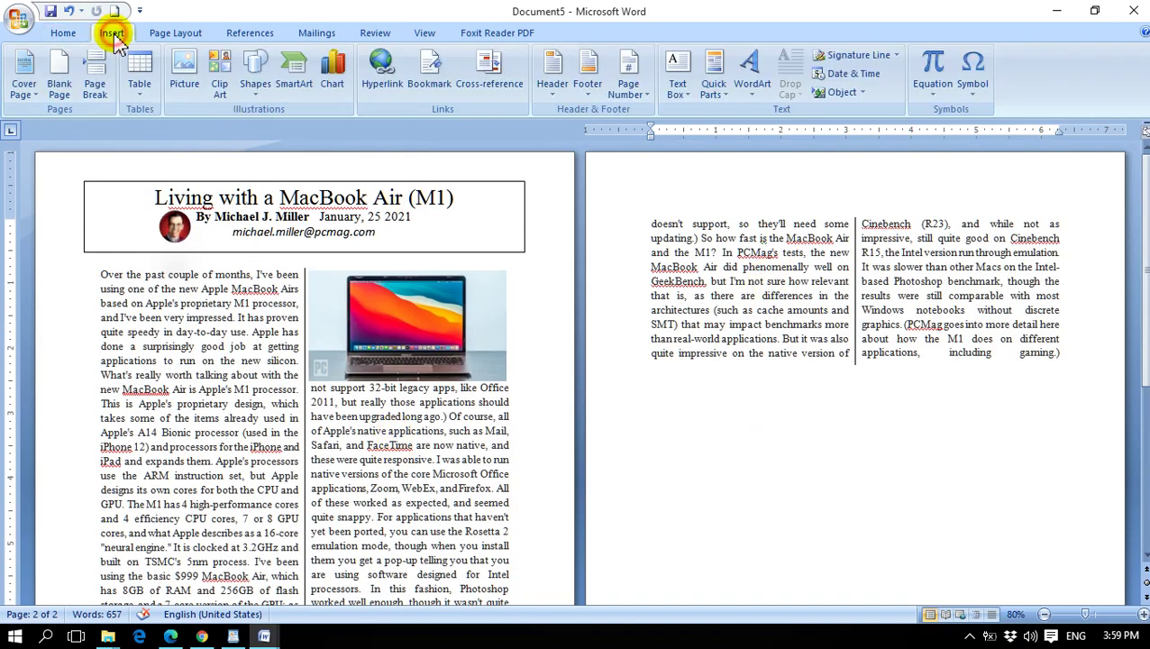
click(174, 34)
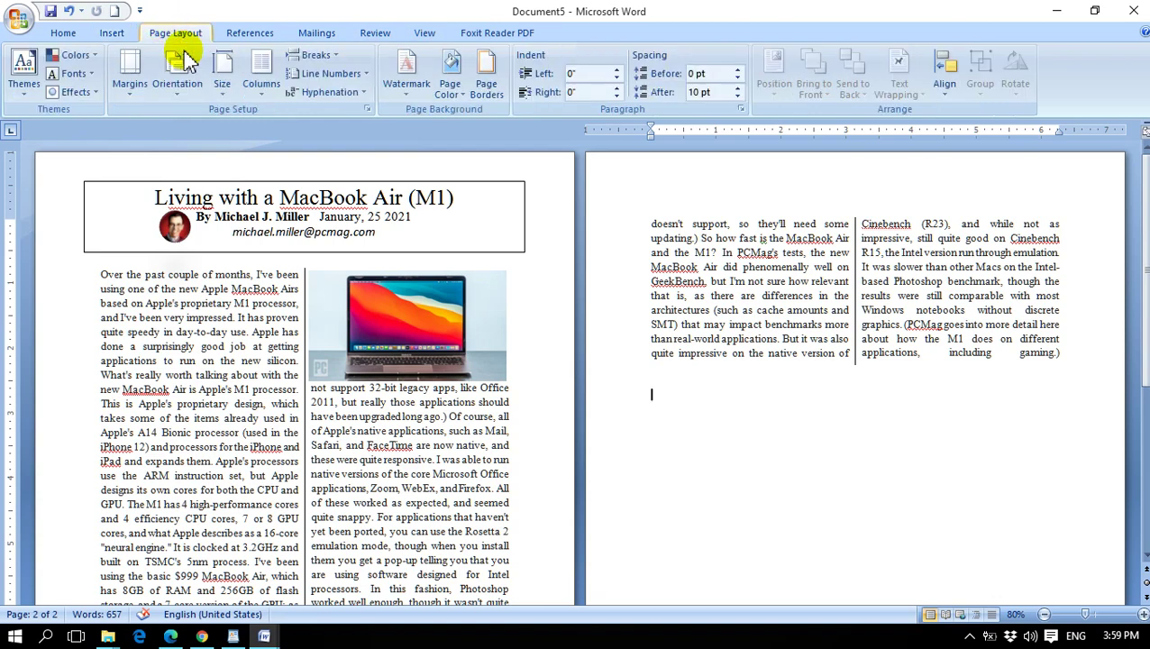
click(407, 86)
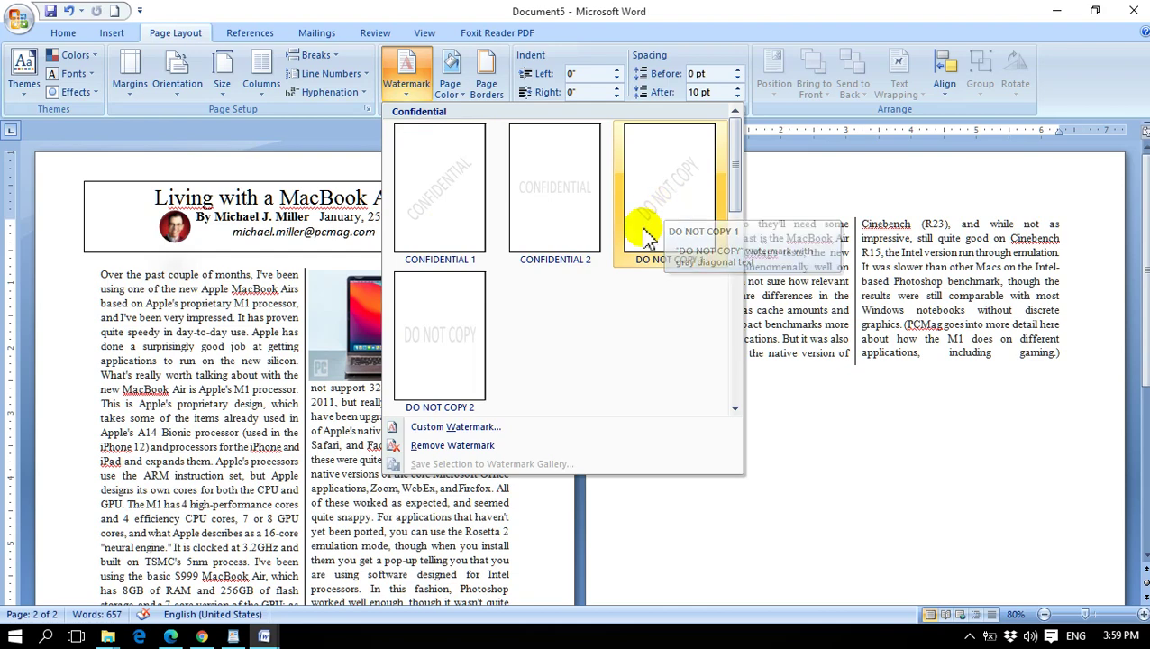
click(671, 203)
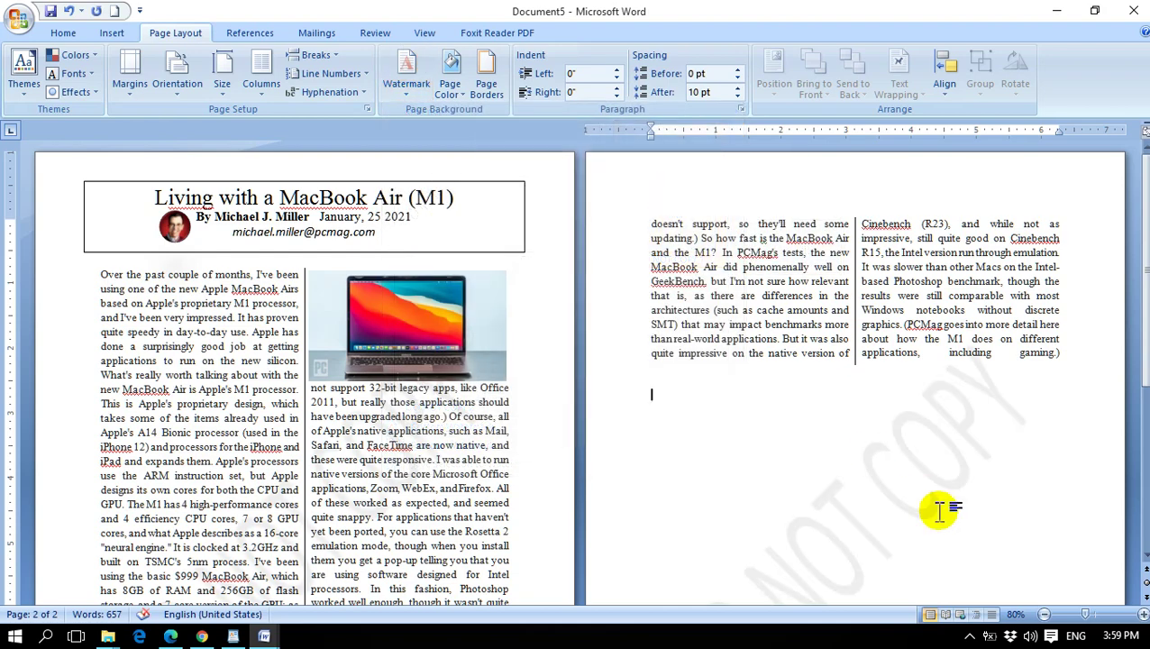
scroll(938, 509, down, 4)
scroll(937, 509, down, 3)
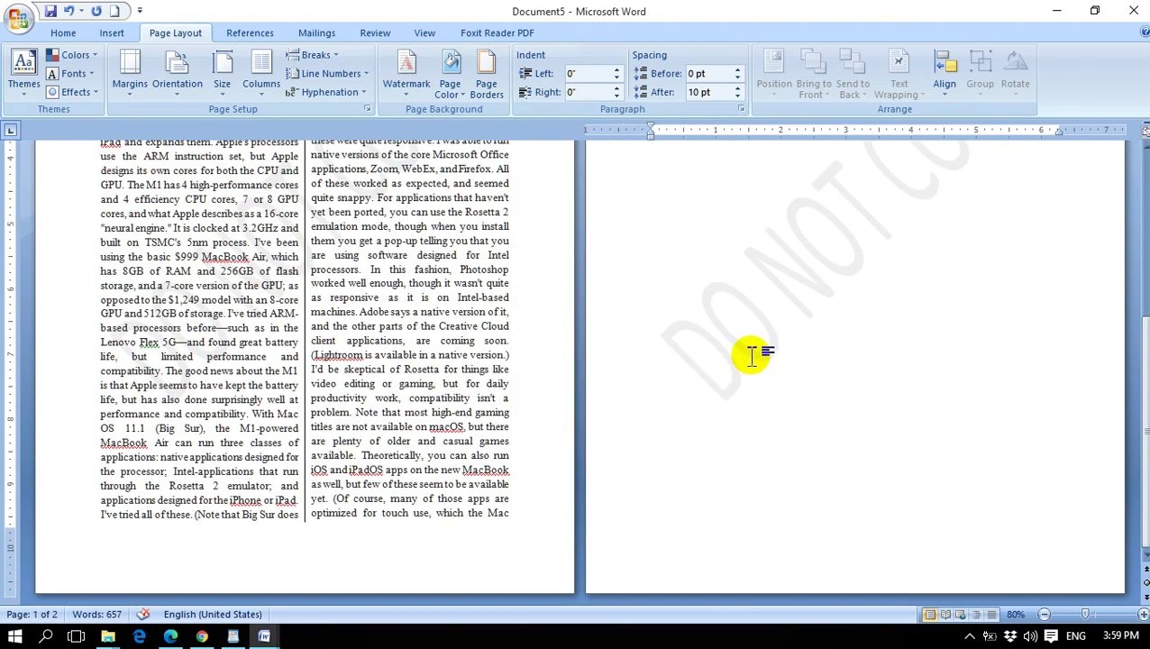
scroll(937, 184, up, 1)
scroll(968, 217, up, 3)
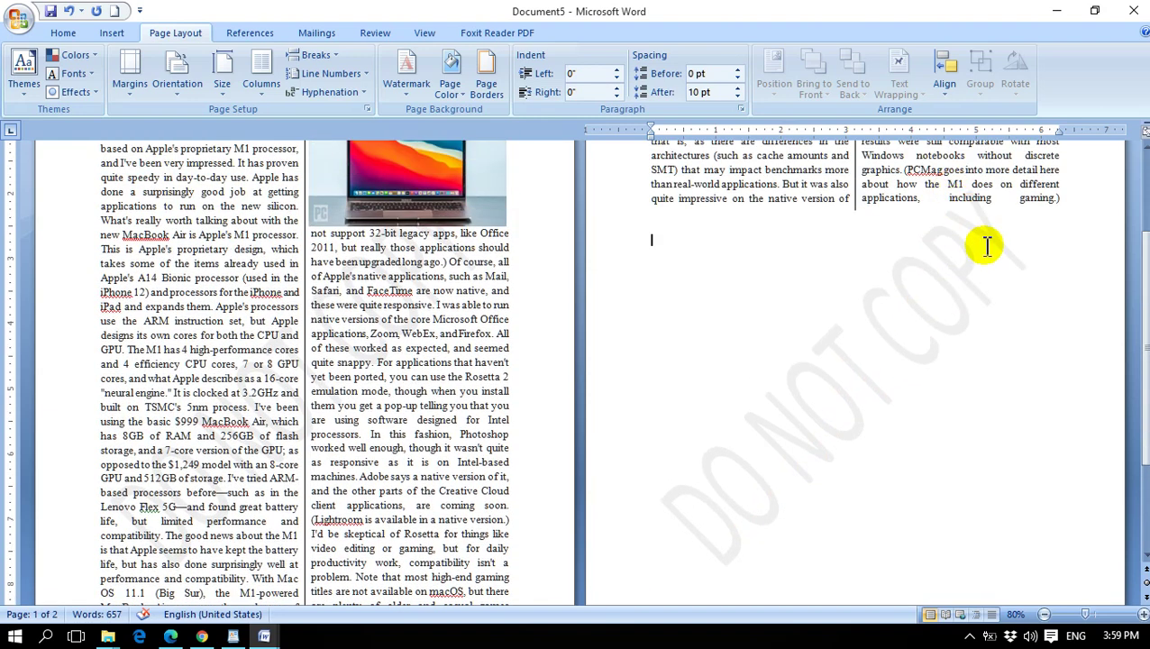
scroll(517, 373, up, 3)
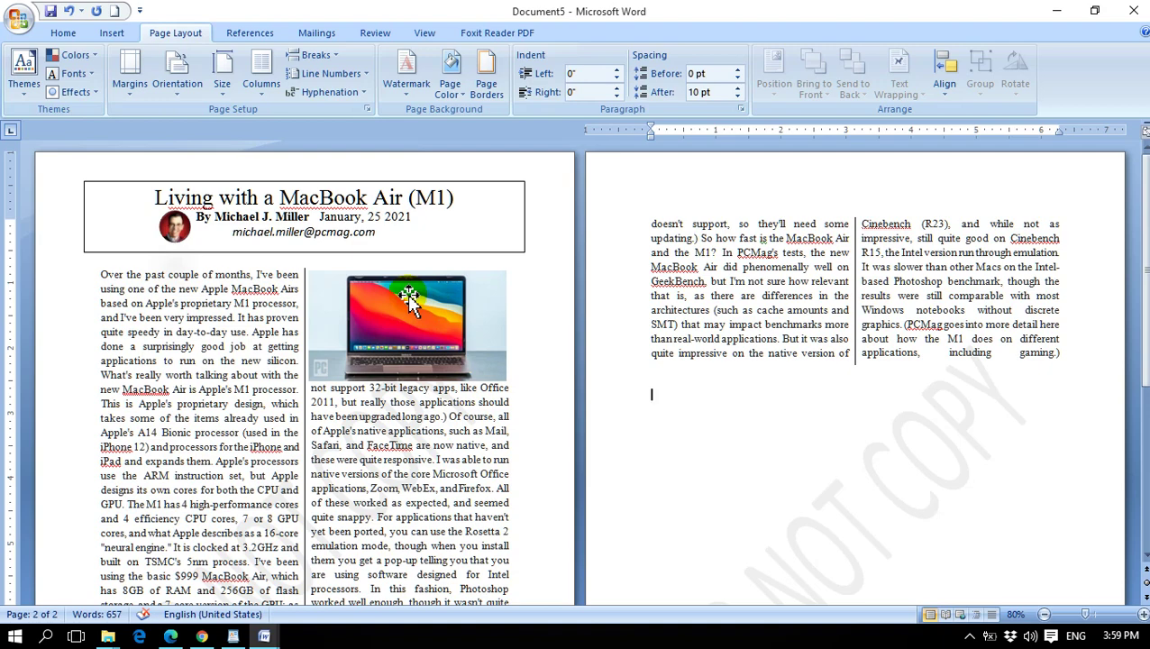
Start a Save As with the Desktop as the location.
click(18, 18)
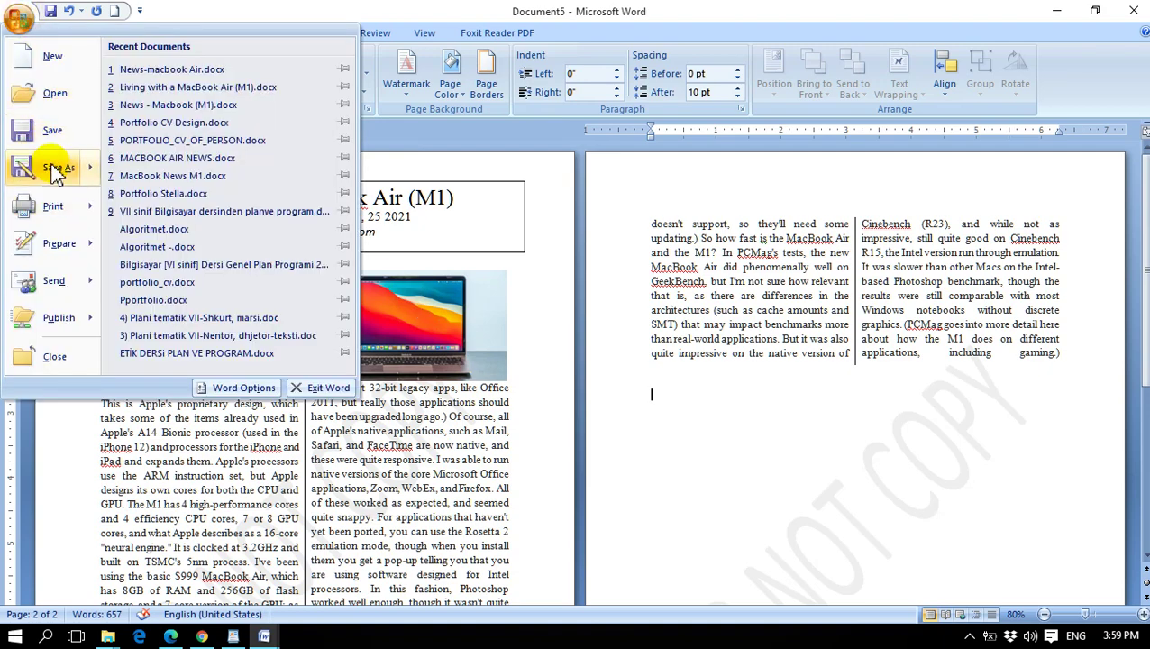
click(56, 168)
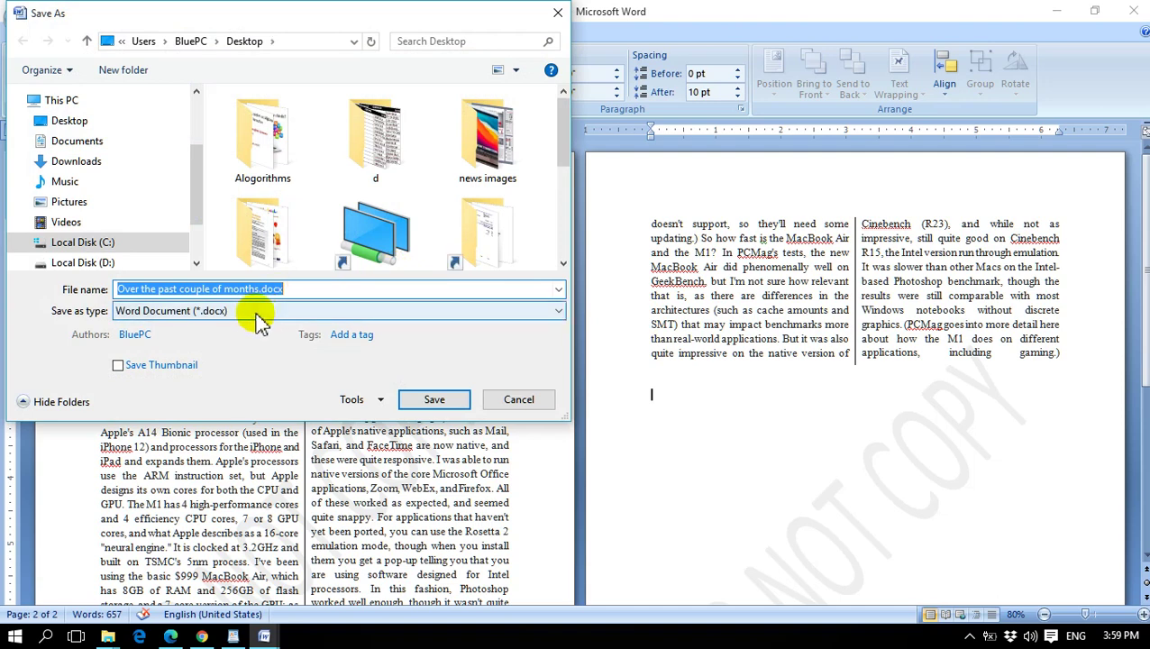
click(72, 120)
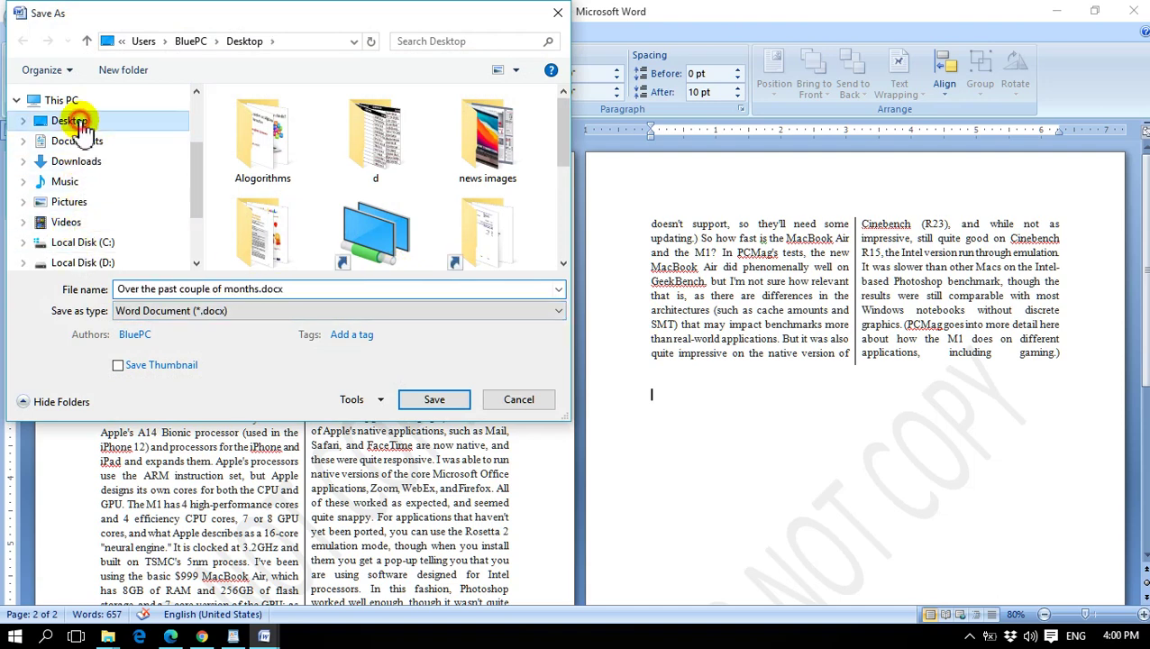
Name the file 'News Living with a MackBook Air' and save it.
click(288, 289)
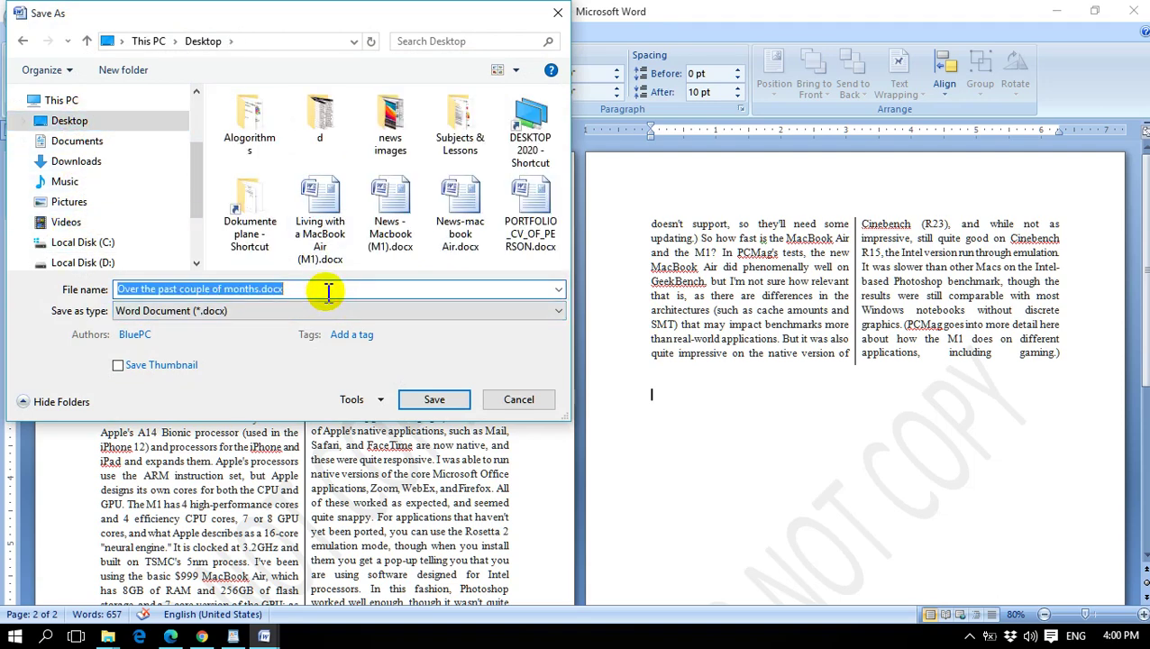
text(Nws)
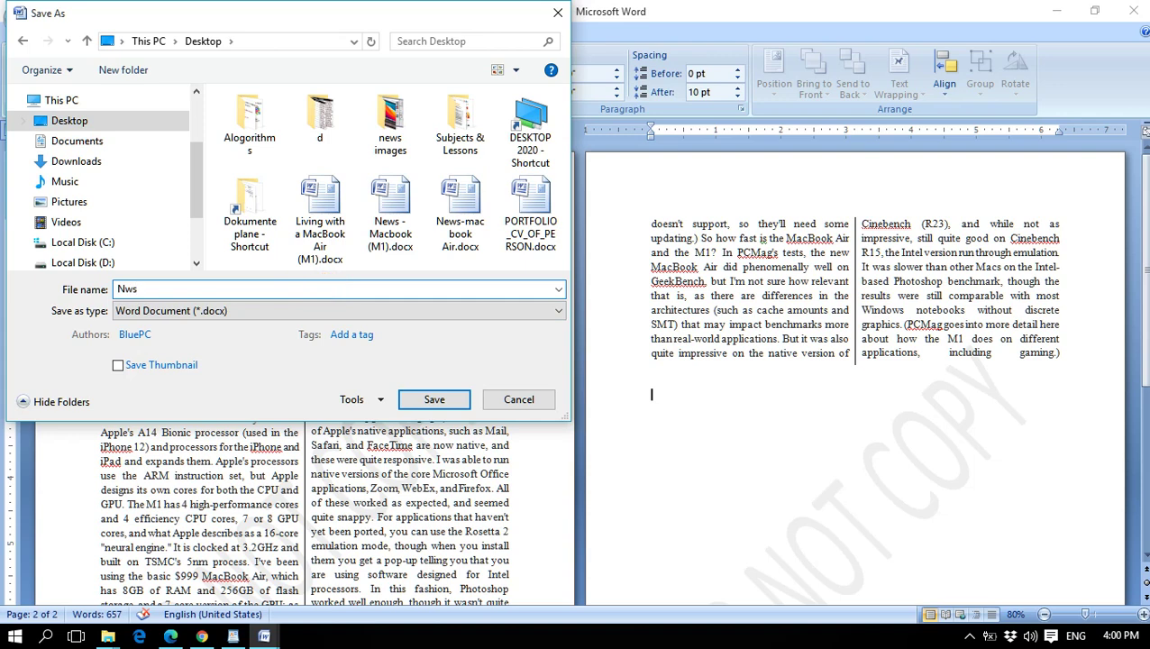
key(BackSpace)
key(BackSpace)
text(es)
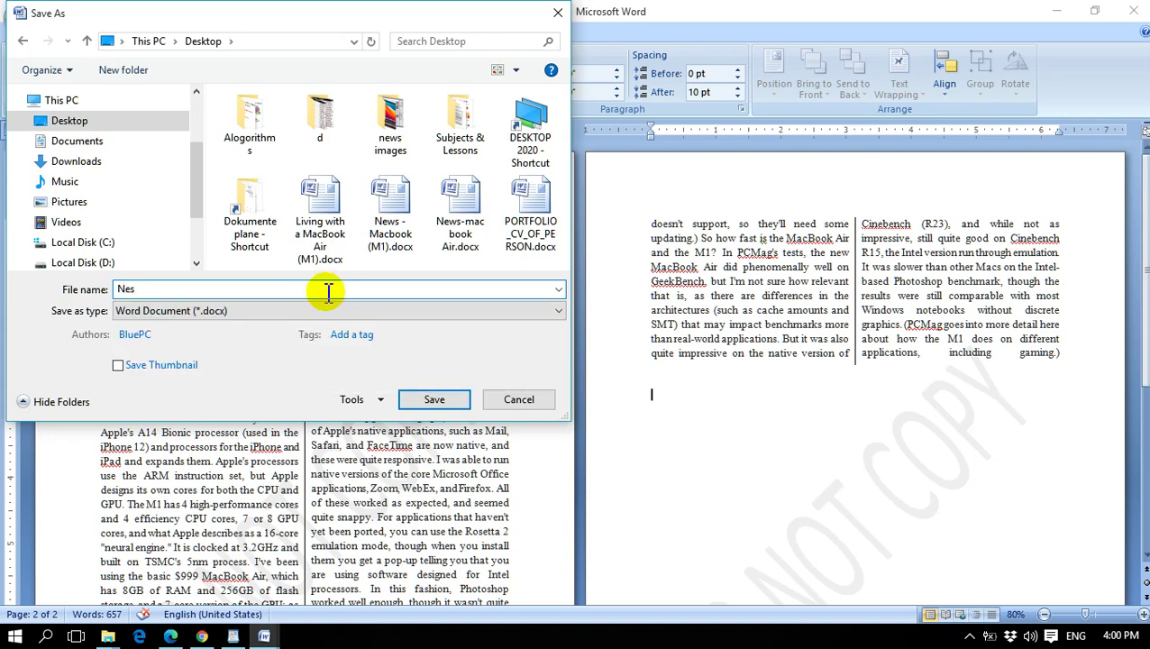
key(BackSpace)
text(ws )
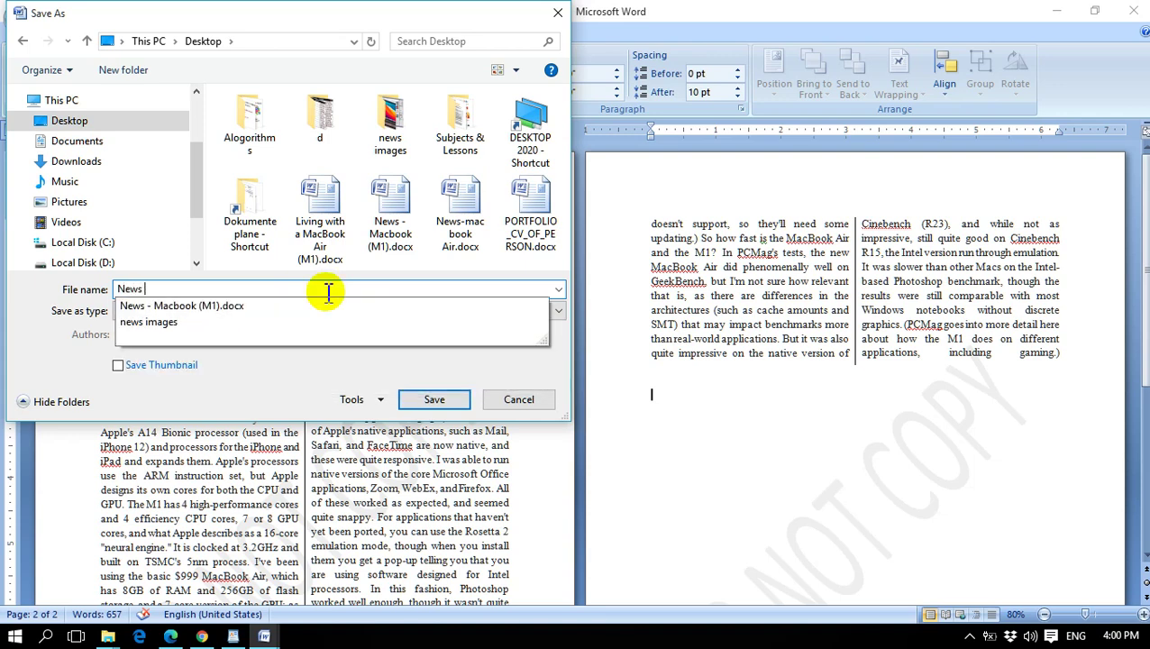
text(Living with a MackBook Air)
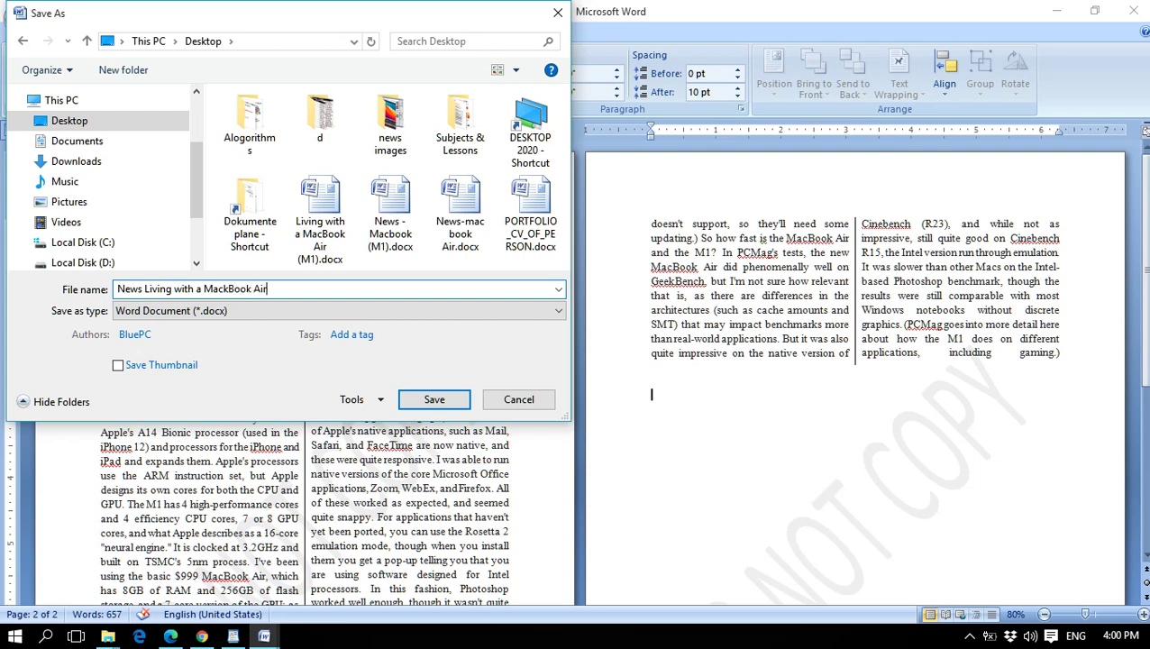
click(442, 403)
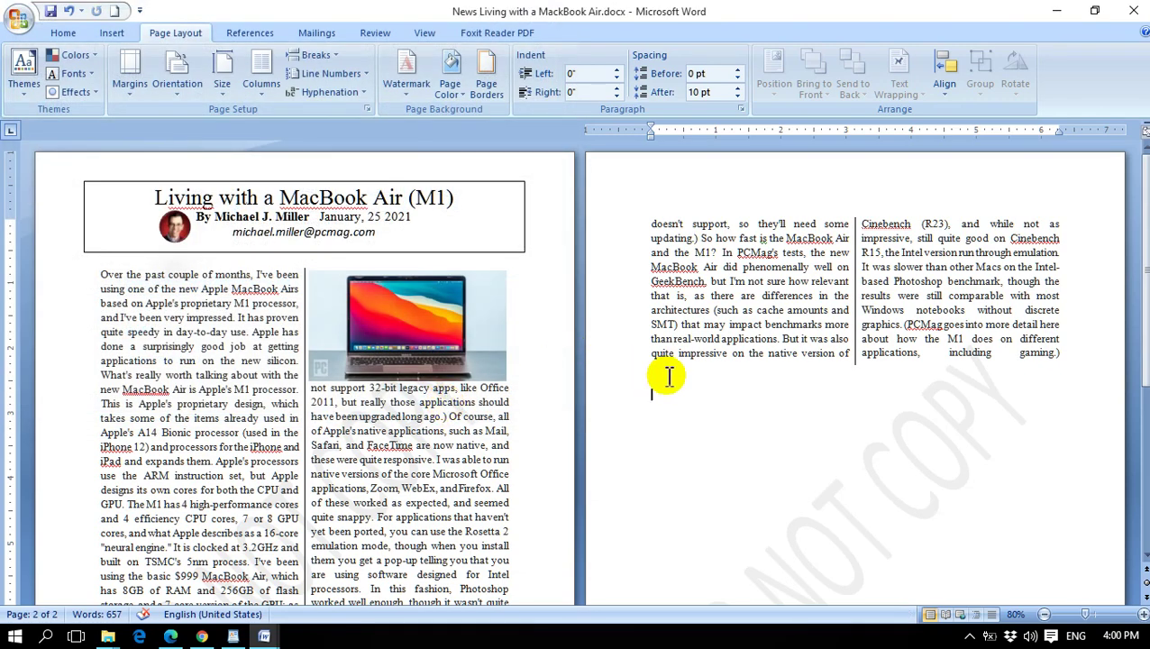
scroll(668, 376, down, 3)
scroll(668, 377, down, 3)
scroll(669, 377, up, 3)
scroll(668, 377, up, 3)
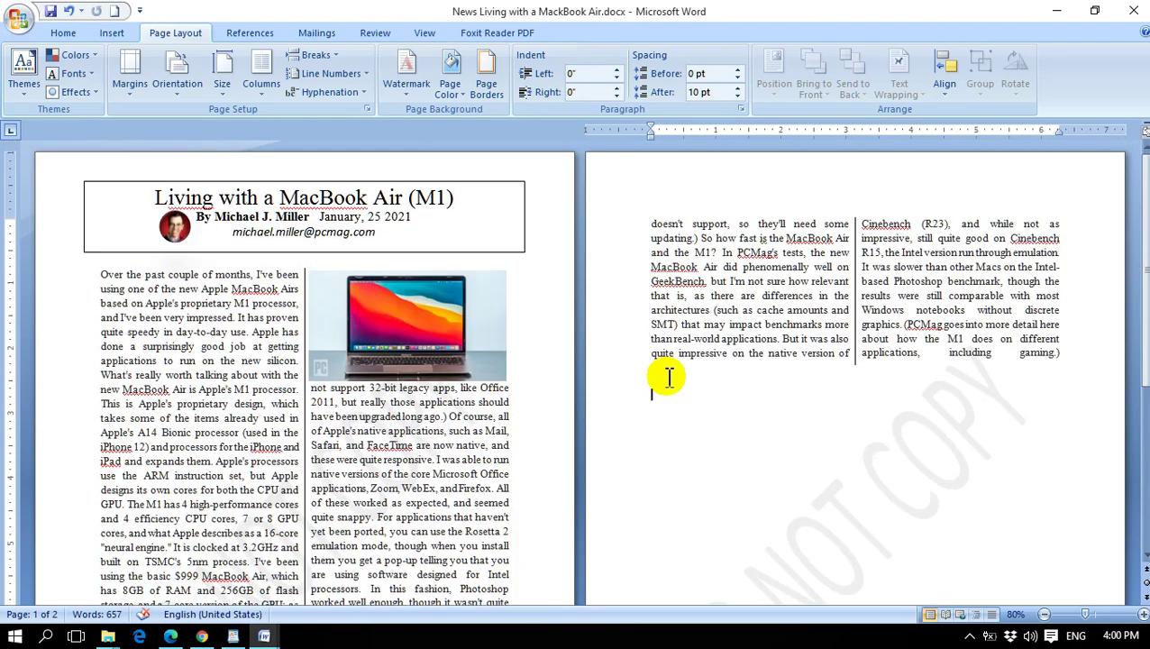